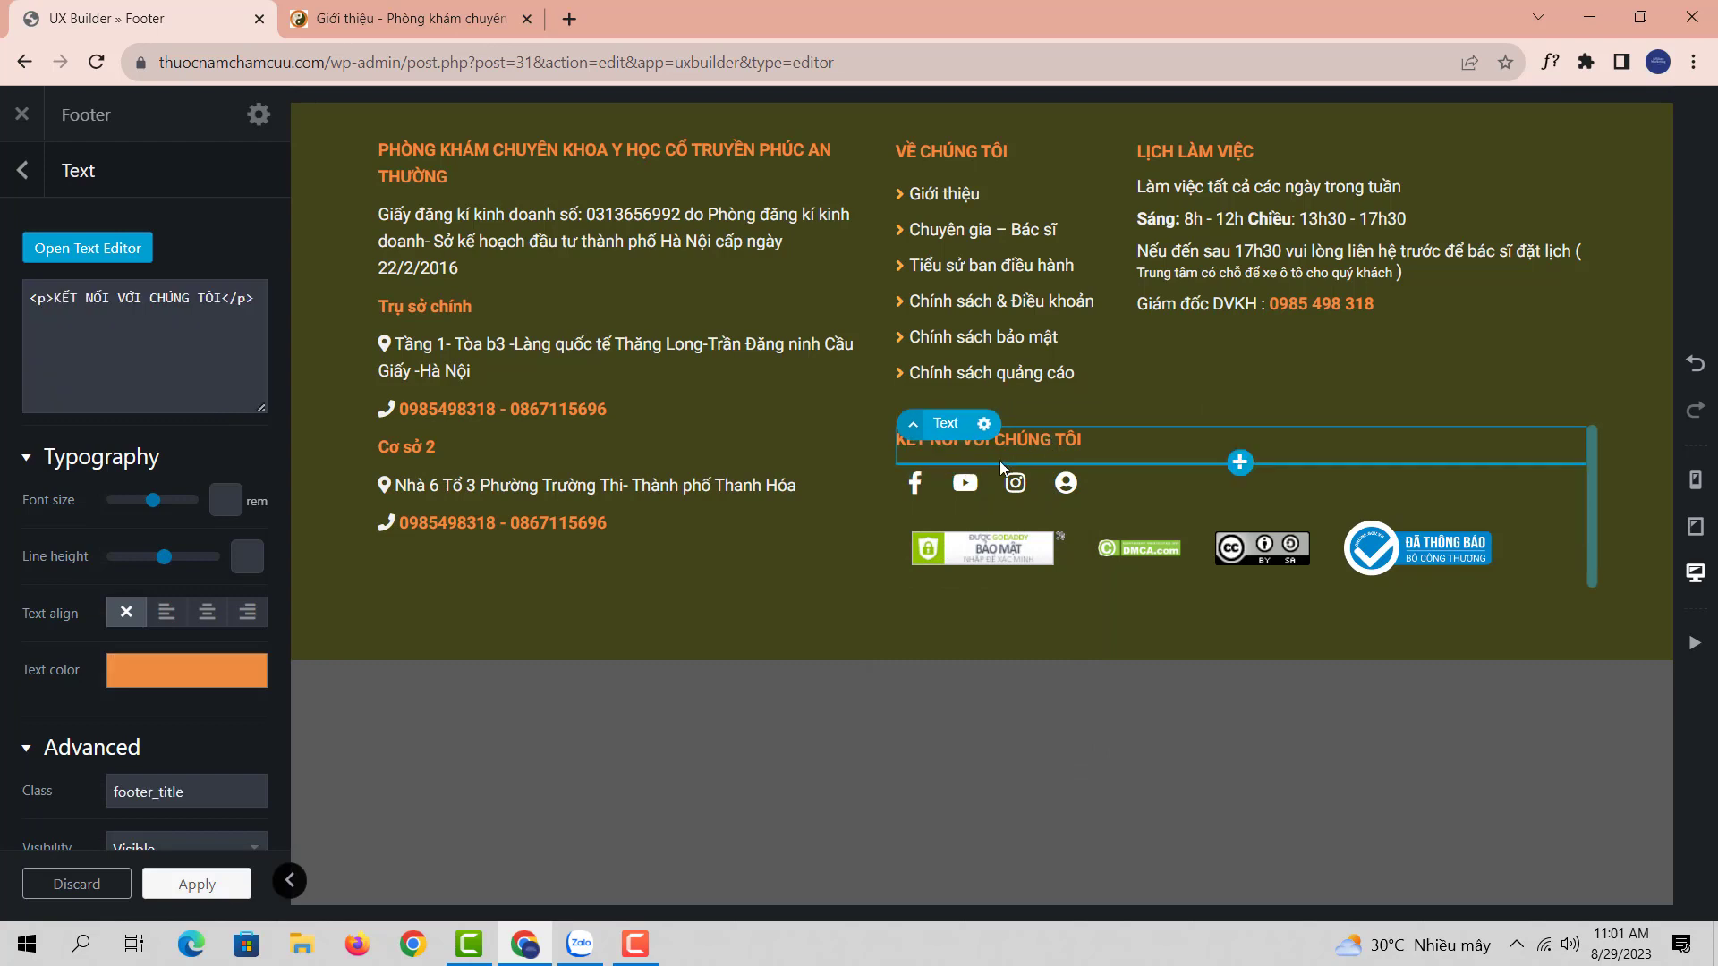
# Inspect the options of the footer's "KẾT NỐI VỚI CHÚNG TÔI" text, its section, and the security and DMCA logos.
pyautogui.click(984, 424)
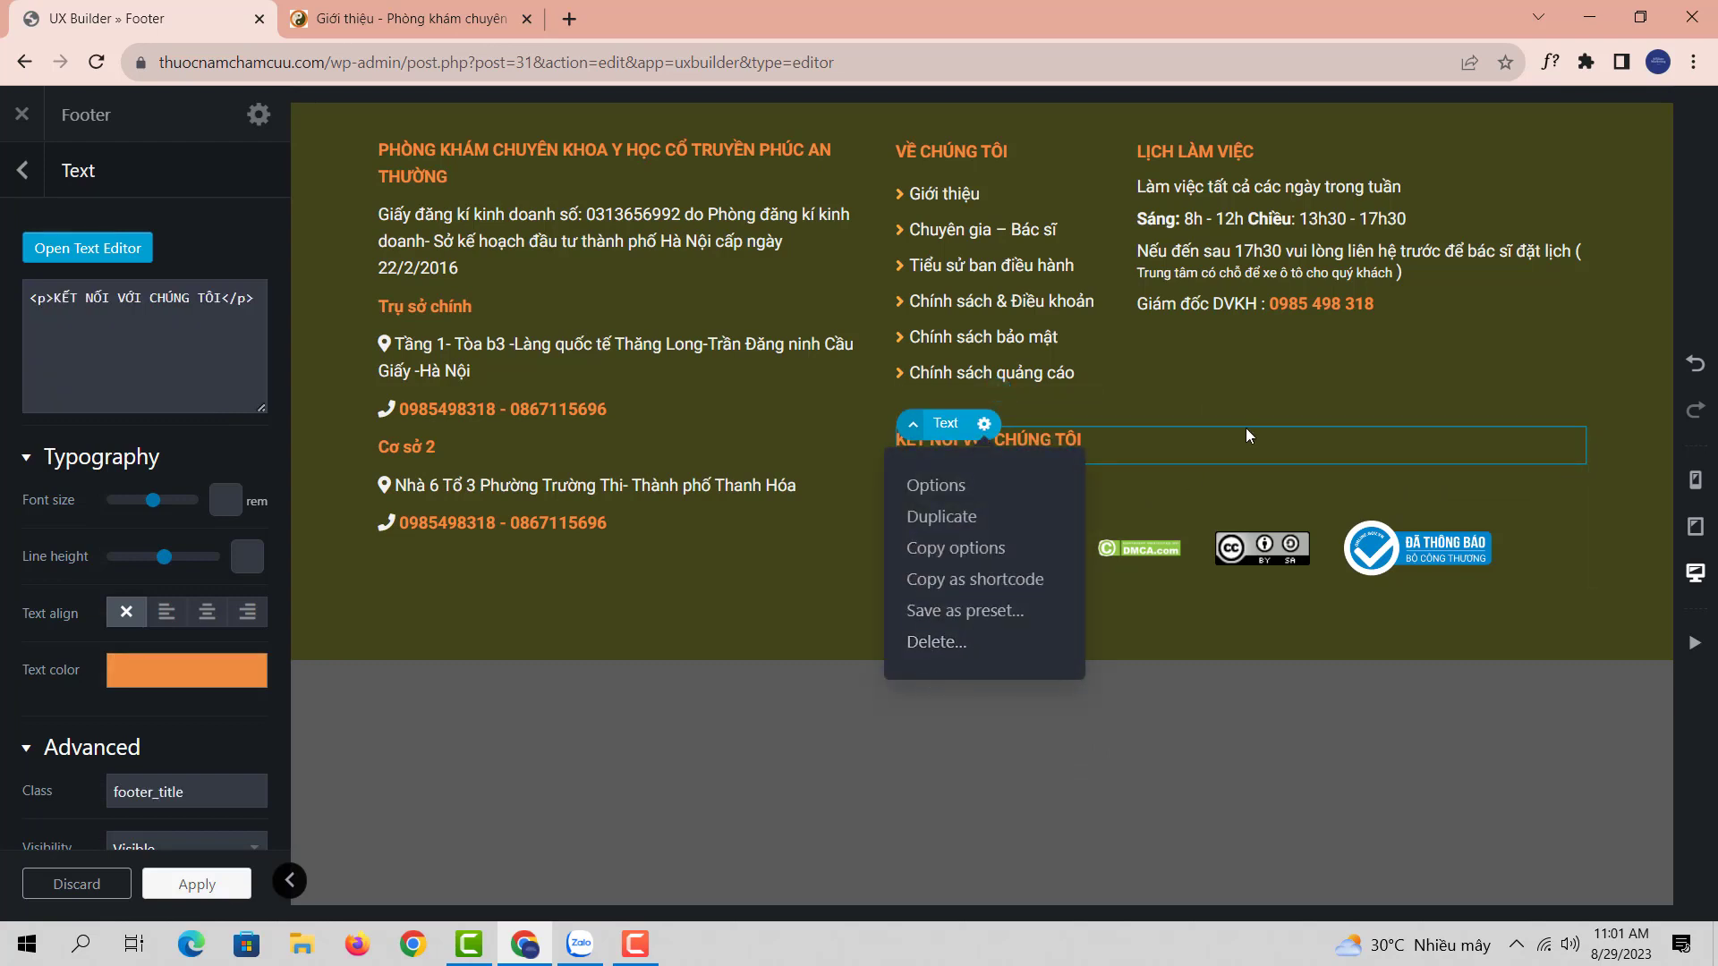
pyautogui.click(1248, 384)
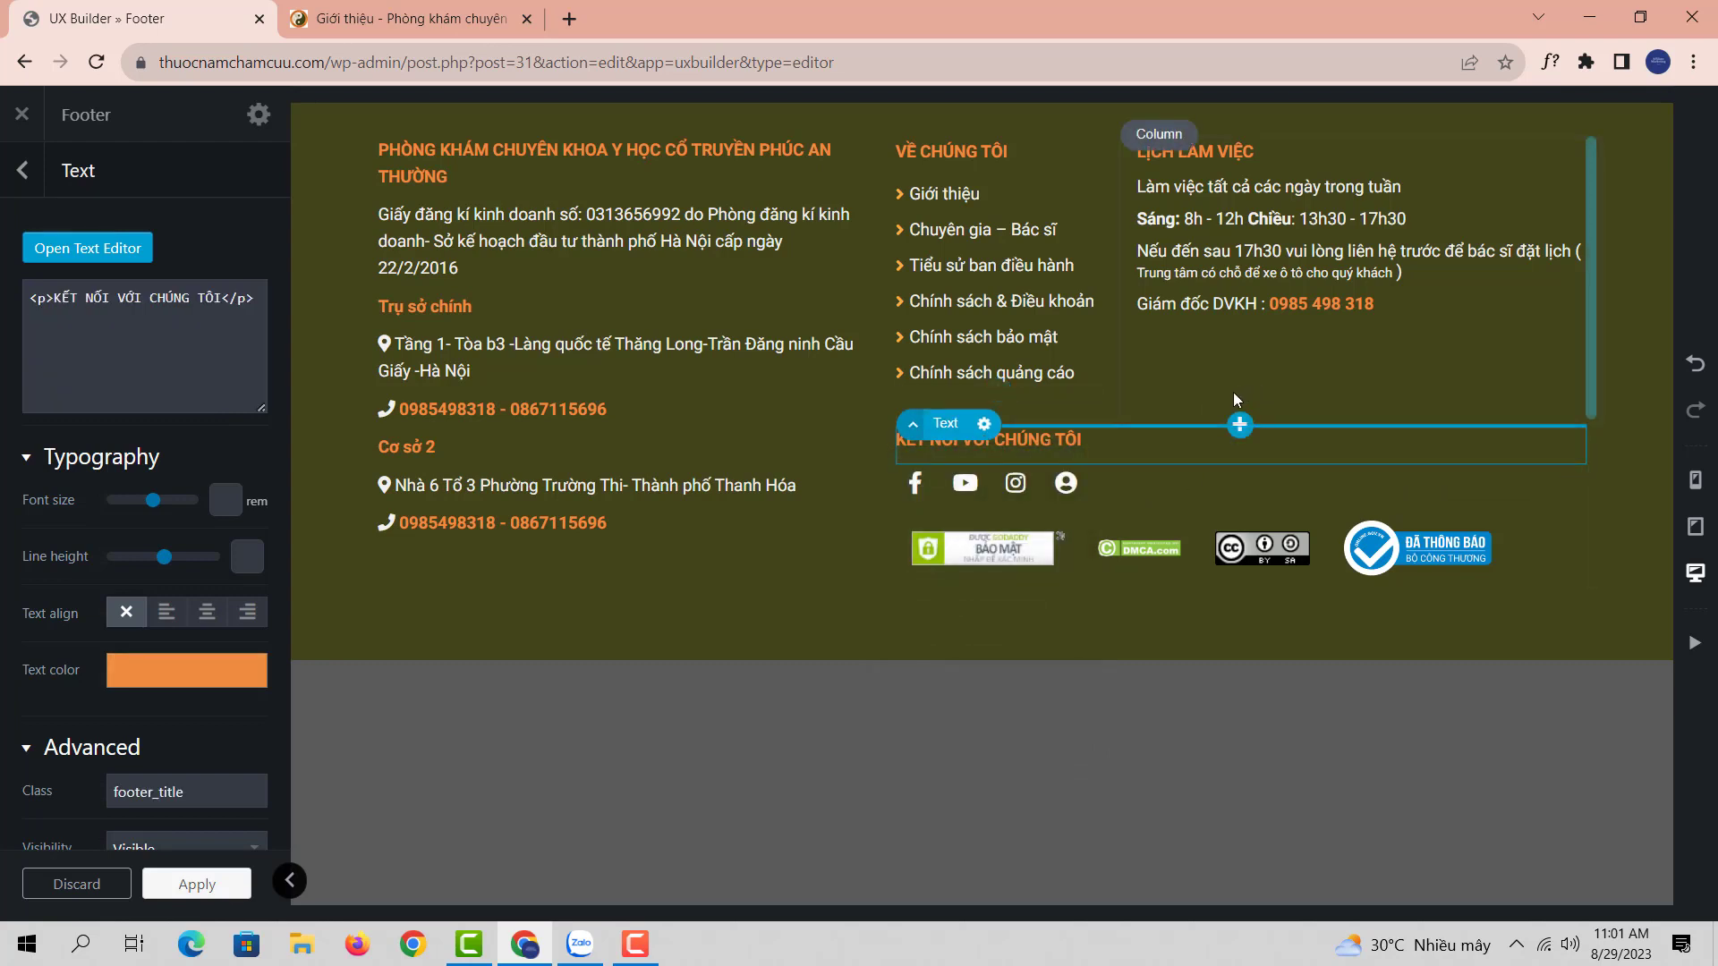
pyautogui.click(1629, 507)
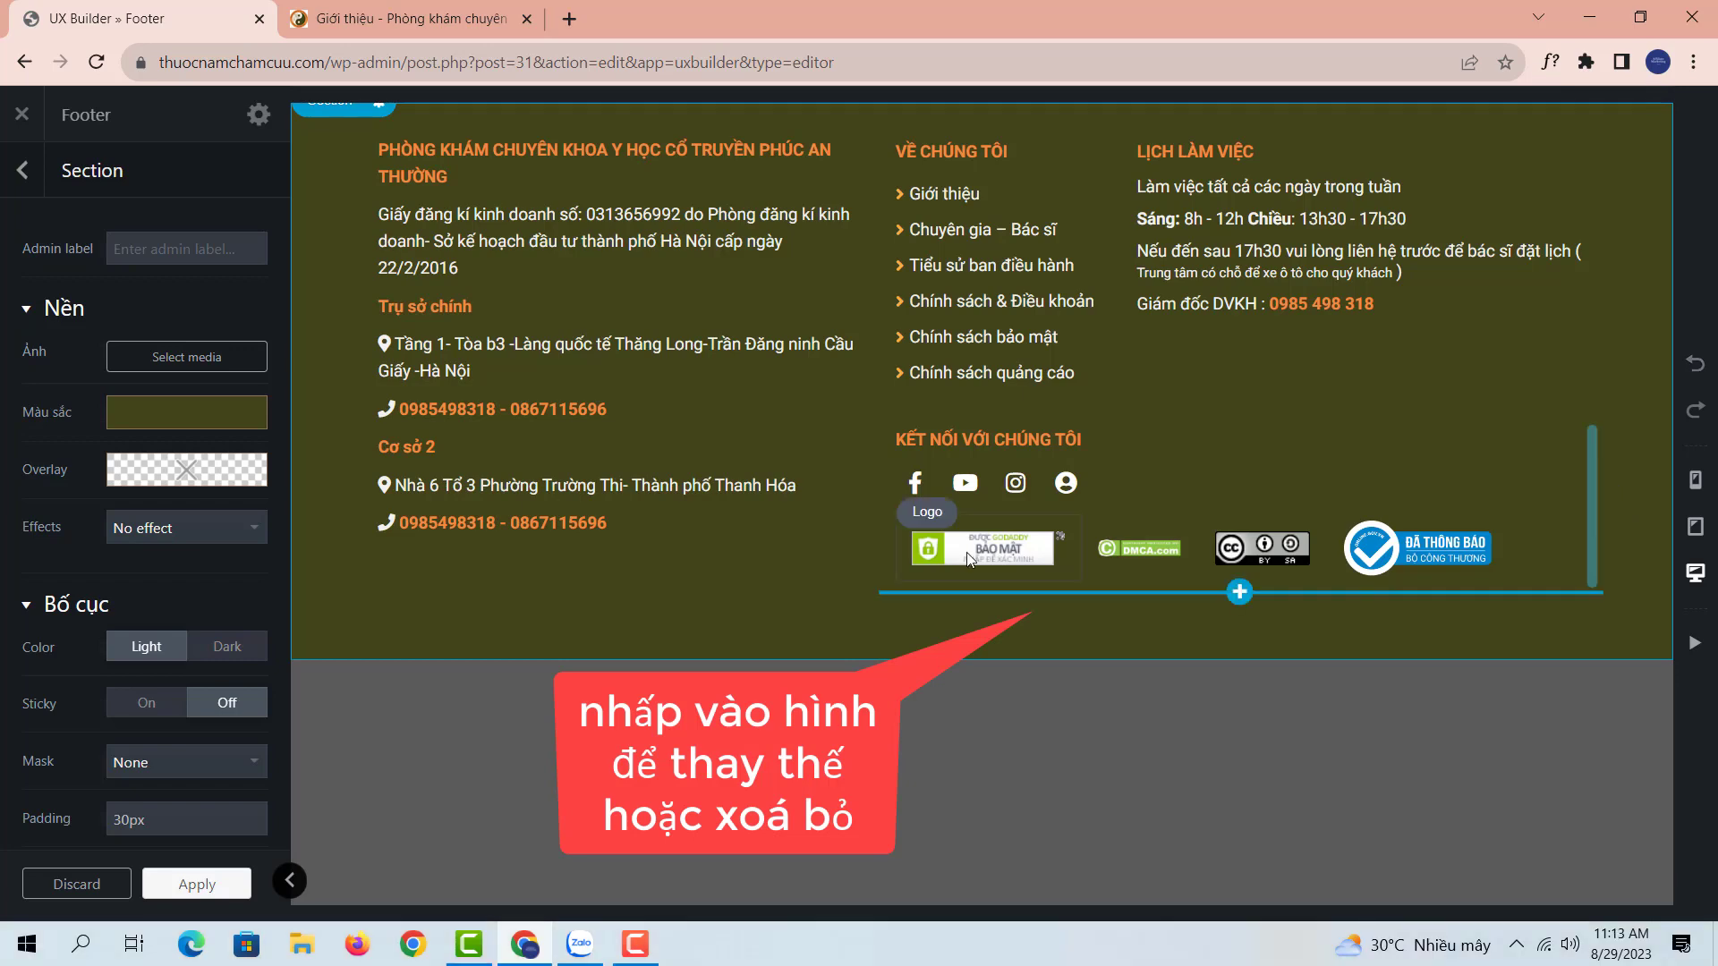
pyautogui.click(985, 547)
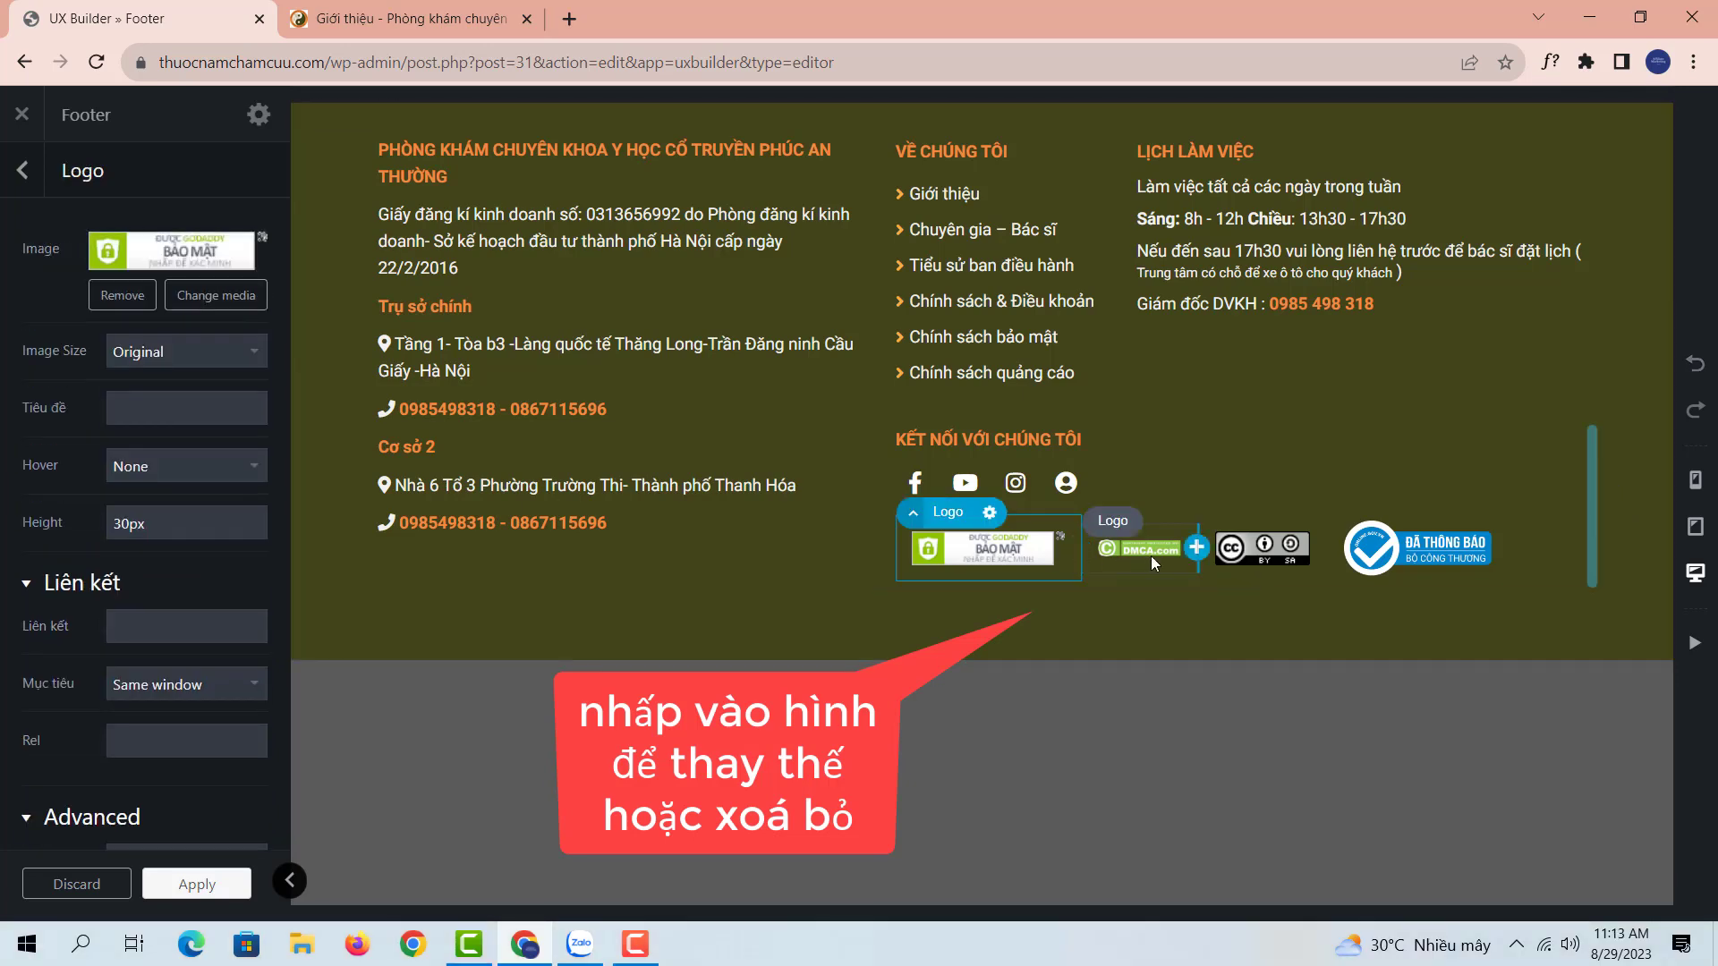
pyautogui.click(1150, 556)
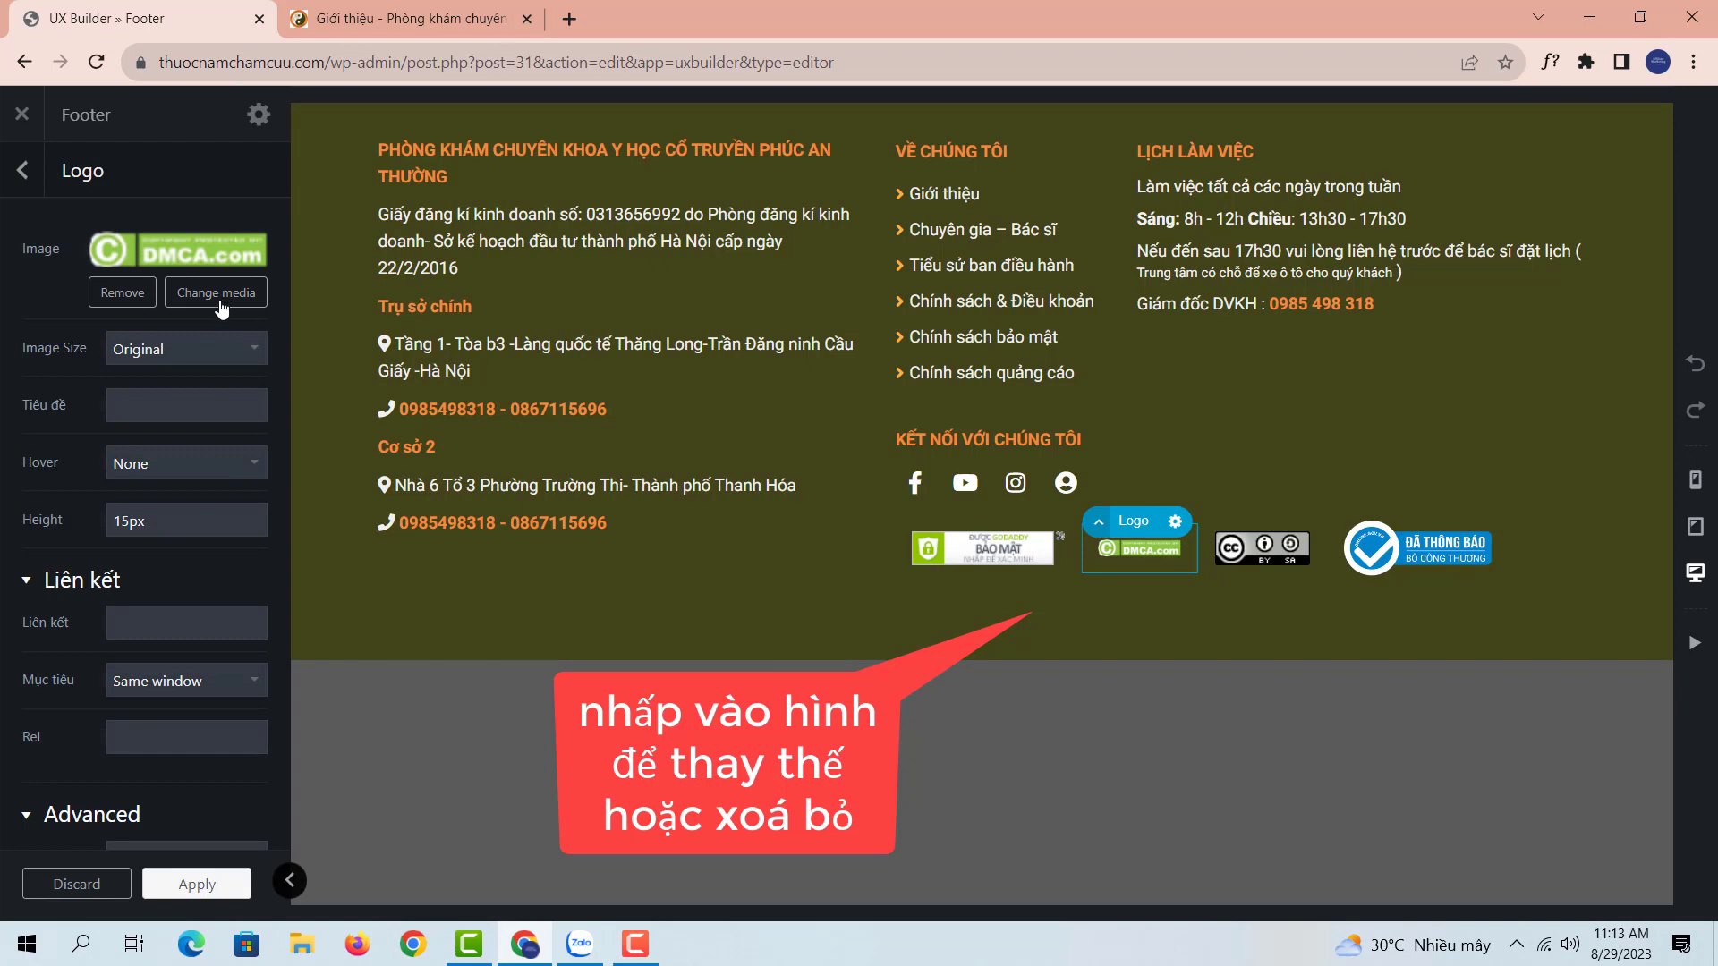
# Exit the footer editor to the UX Blocks list and show the actions available for the Footer block.
pyautogui.click(22, 116)
pyautogui.click(971, 190)
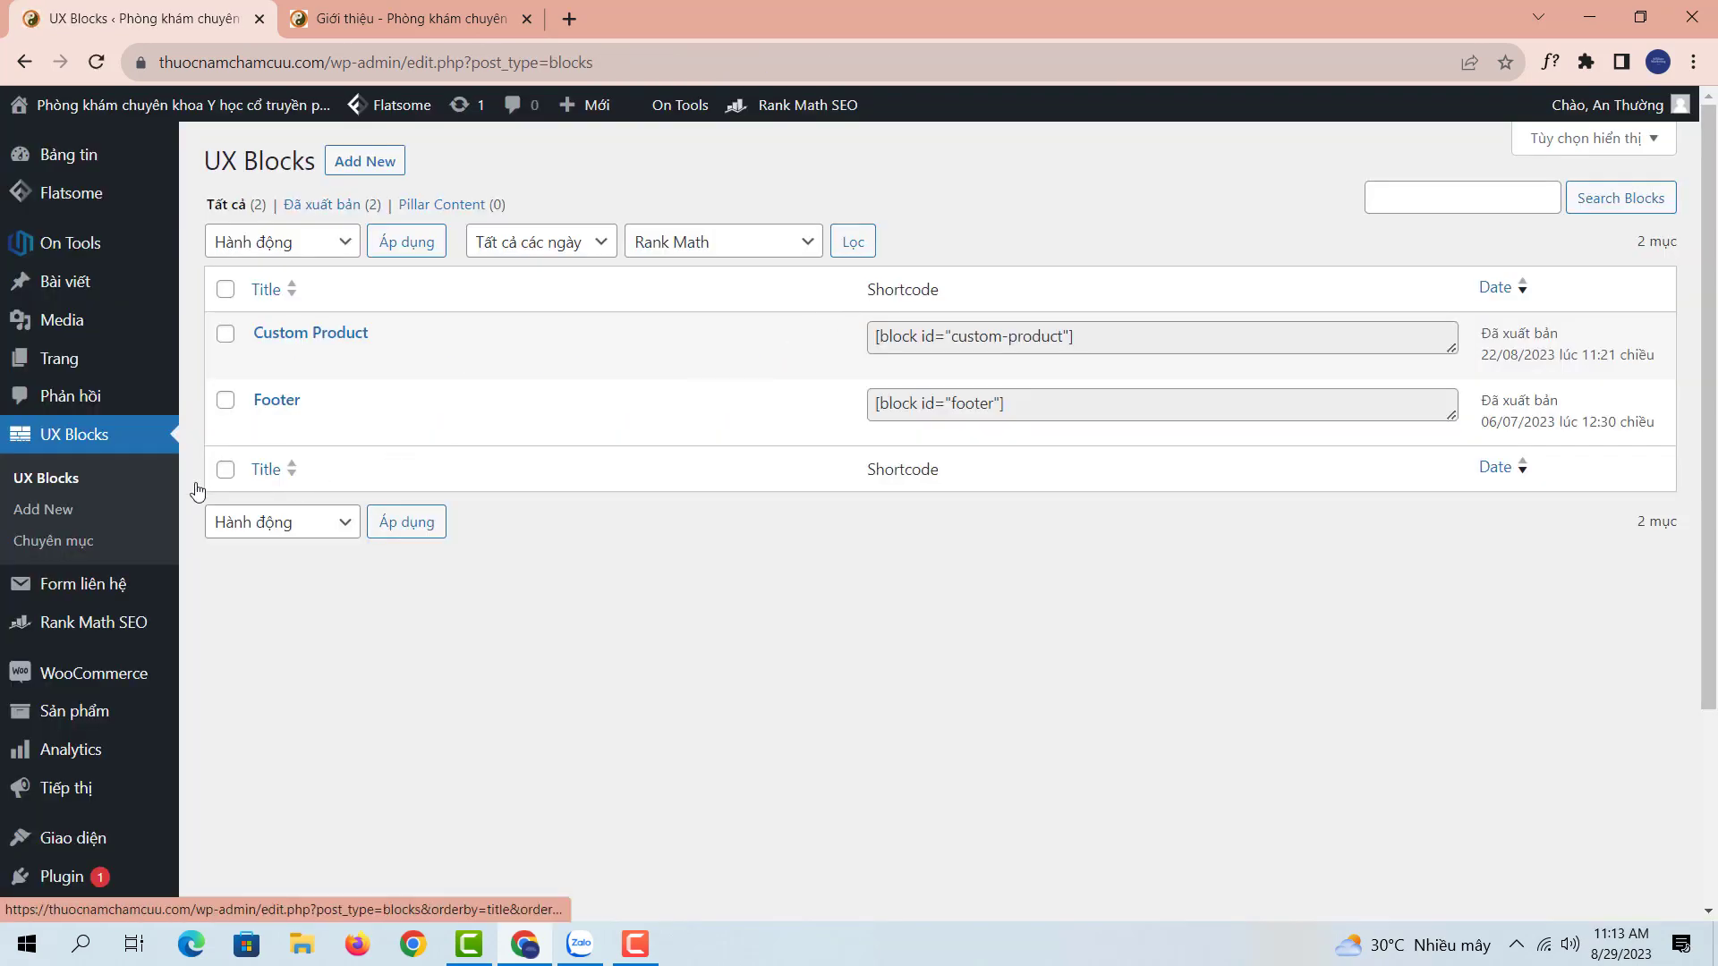
pyautogui.moveTo(268, 400)
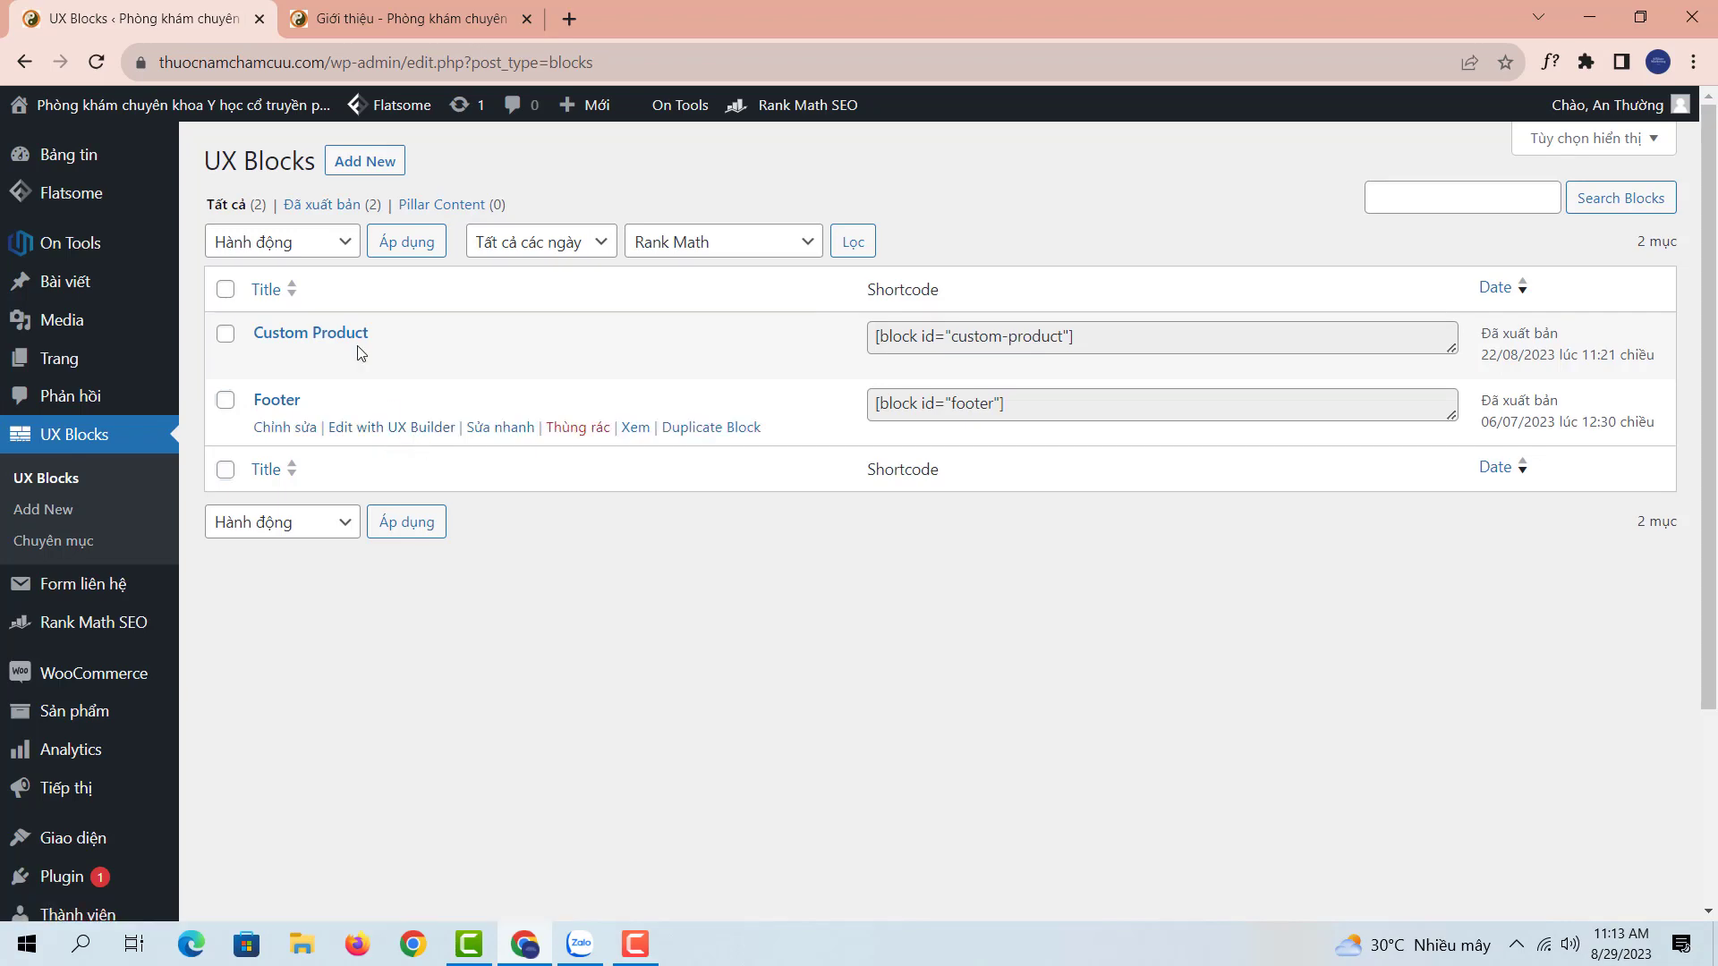
# Check the floating contact buttons on the live site and open the Contact Button settings in the admin.
pyautogui.click(345, 18)
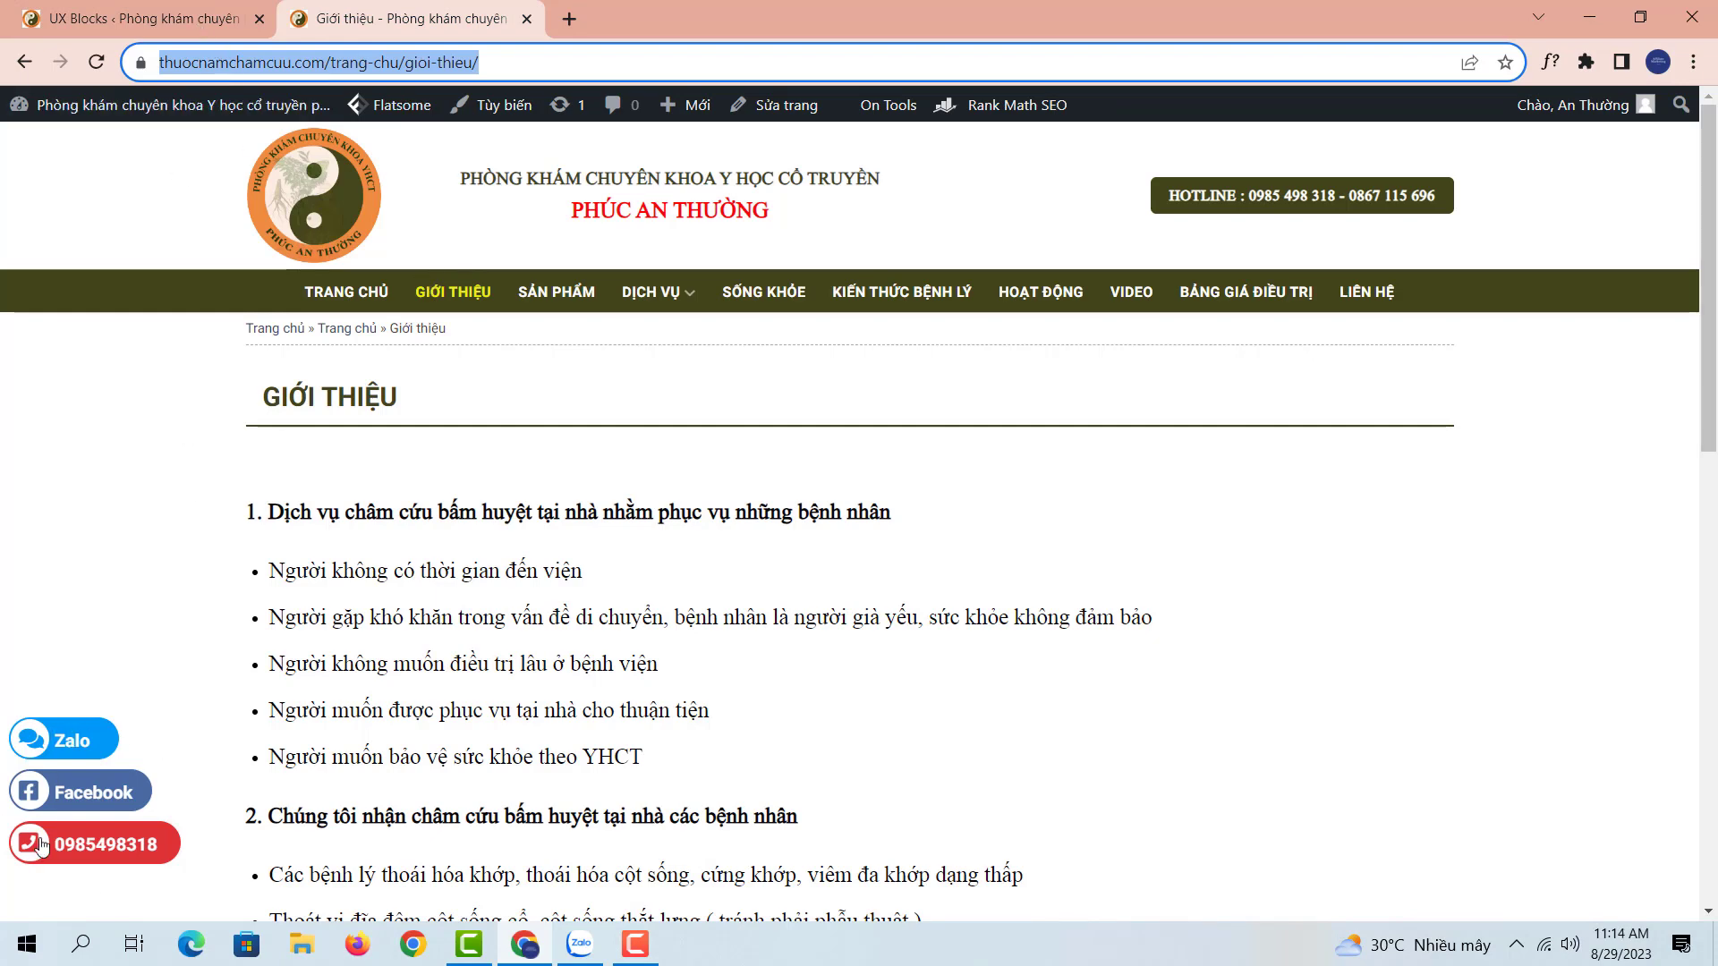
pyautogui.click(143, 17)
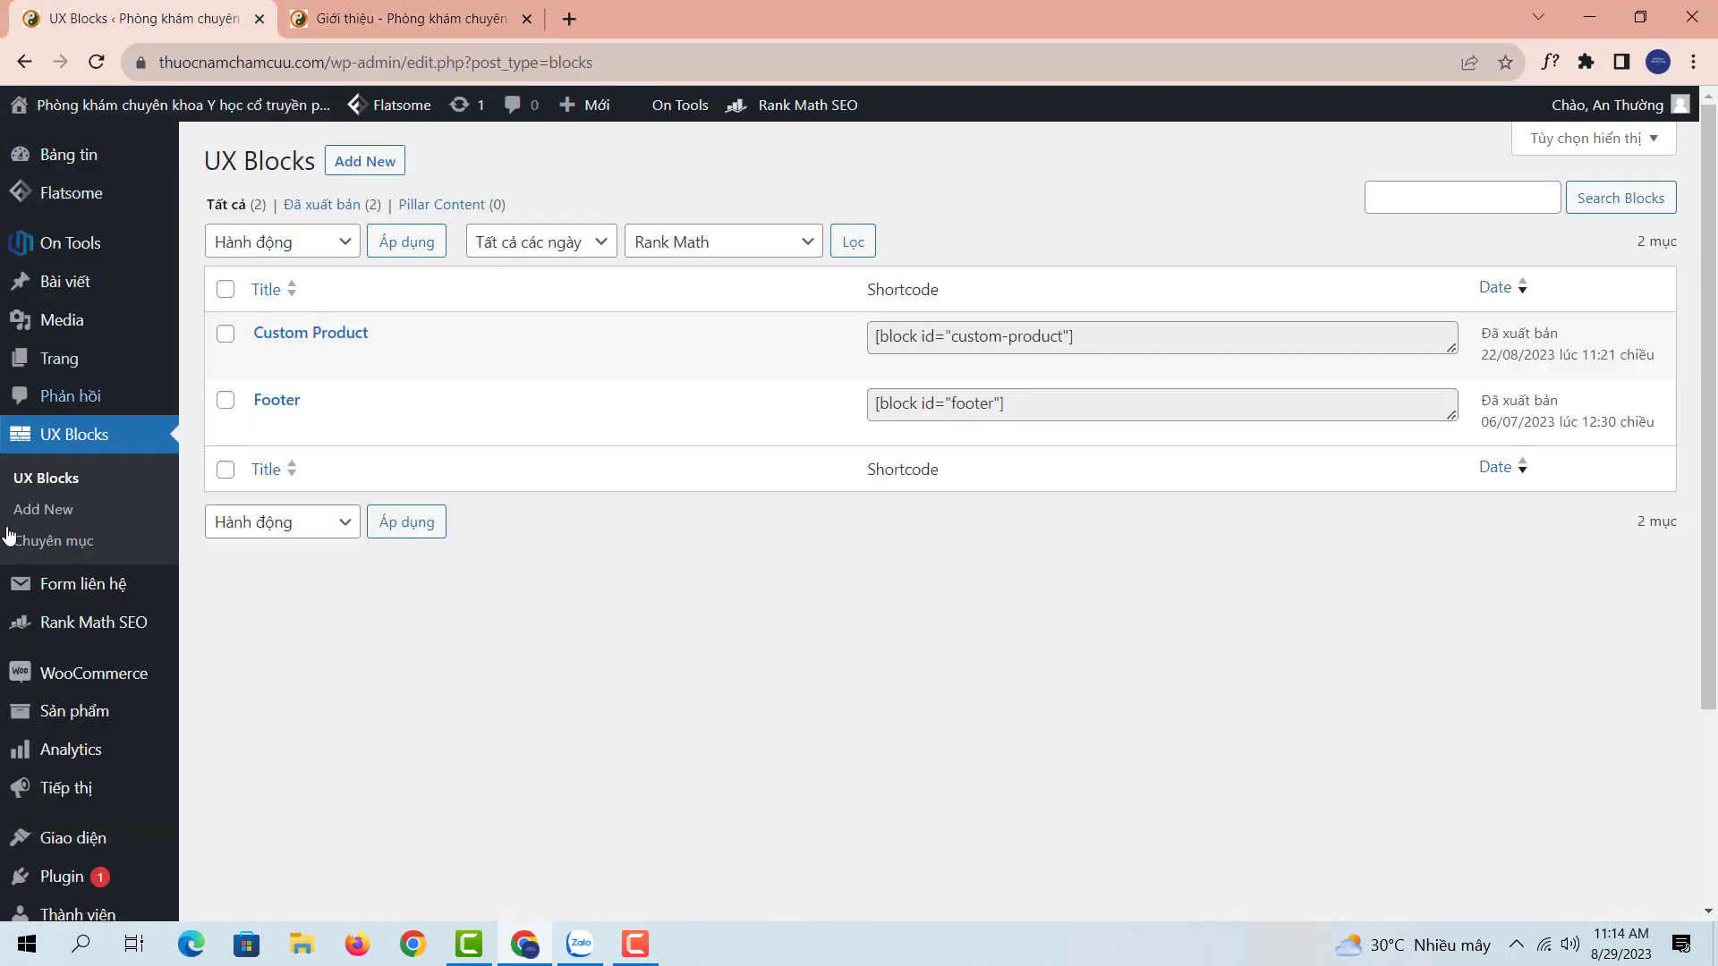
pyautogui.scroll(-3, 85, 626)
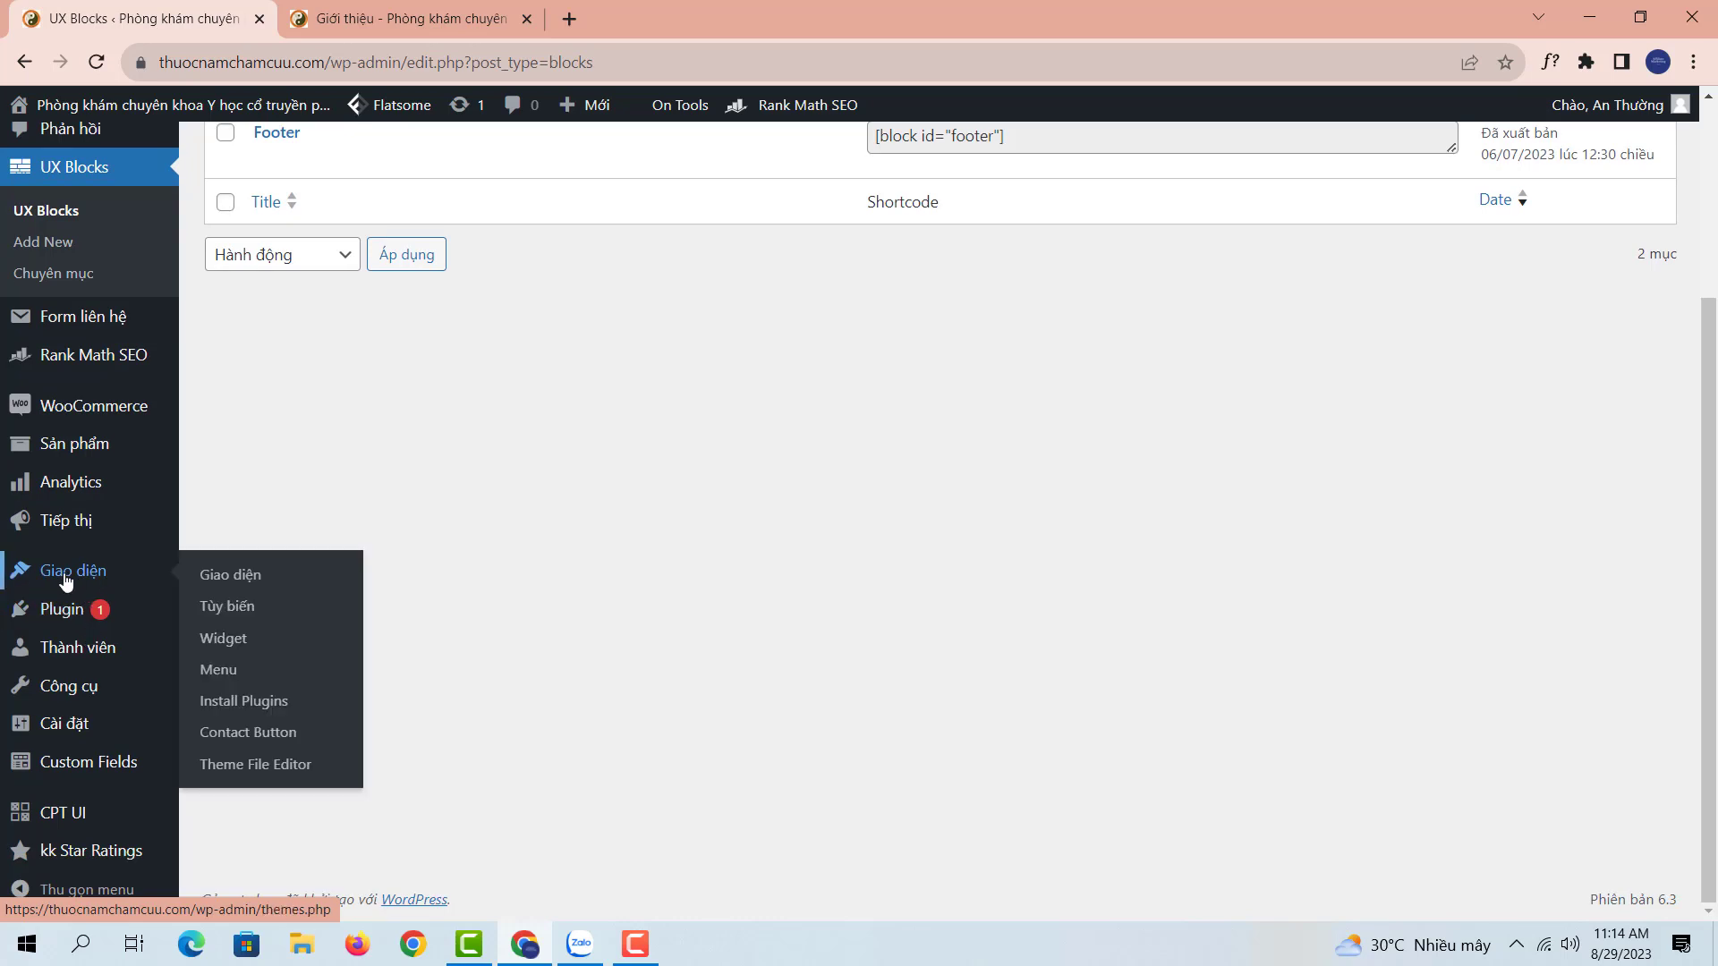
pyautogui.click(236, 743)
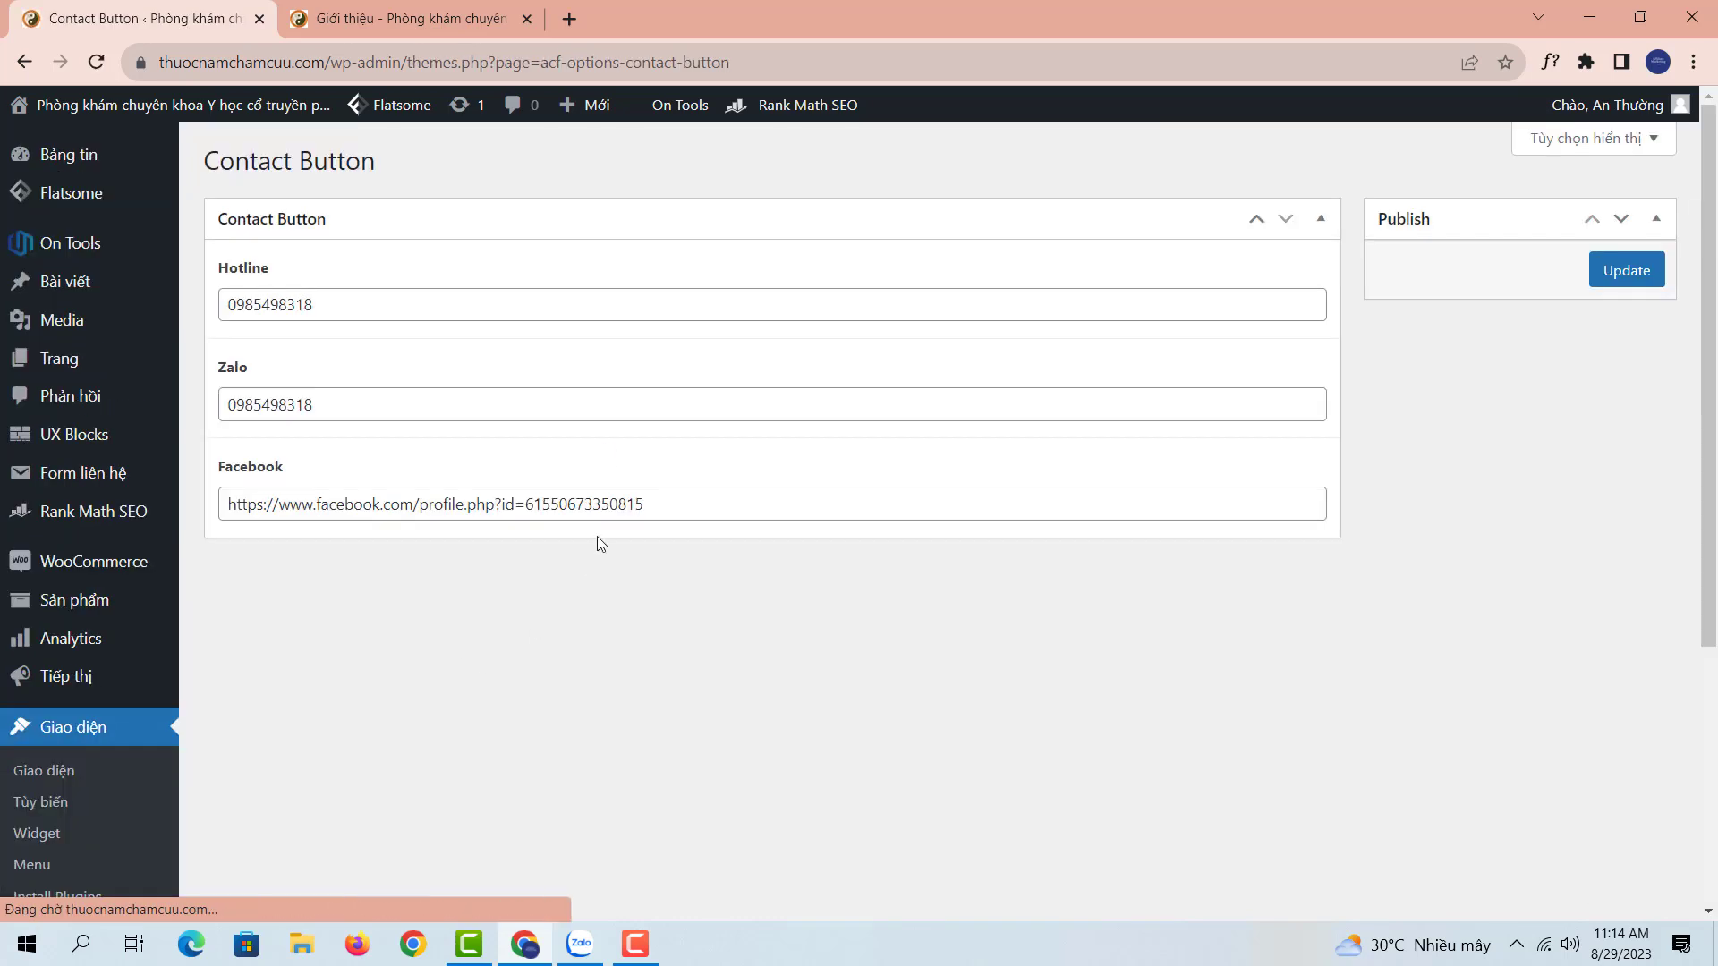
# Review the Hotline, Zalo and Facebook values in the Contact Button settings.
pyautogui.click(287, 311)
pyautogui.moveTo(313, 306); pyautogui.dragTo(238, 316)
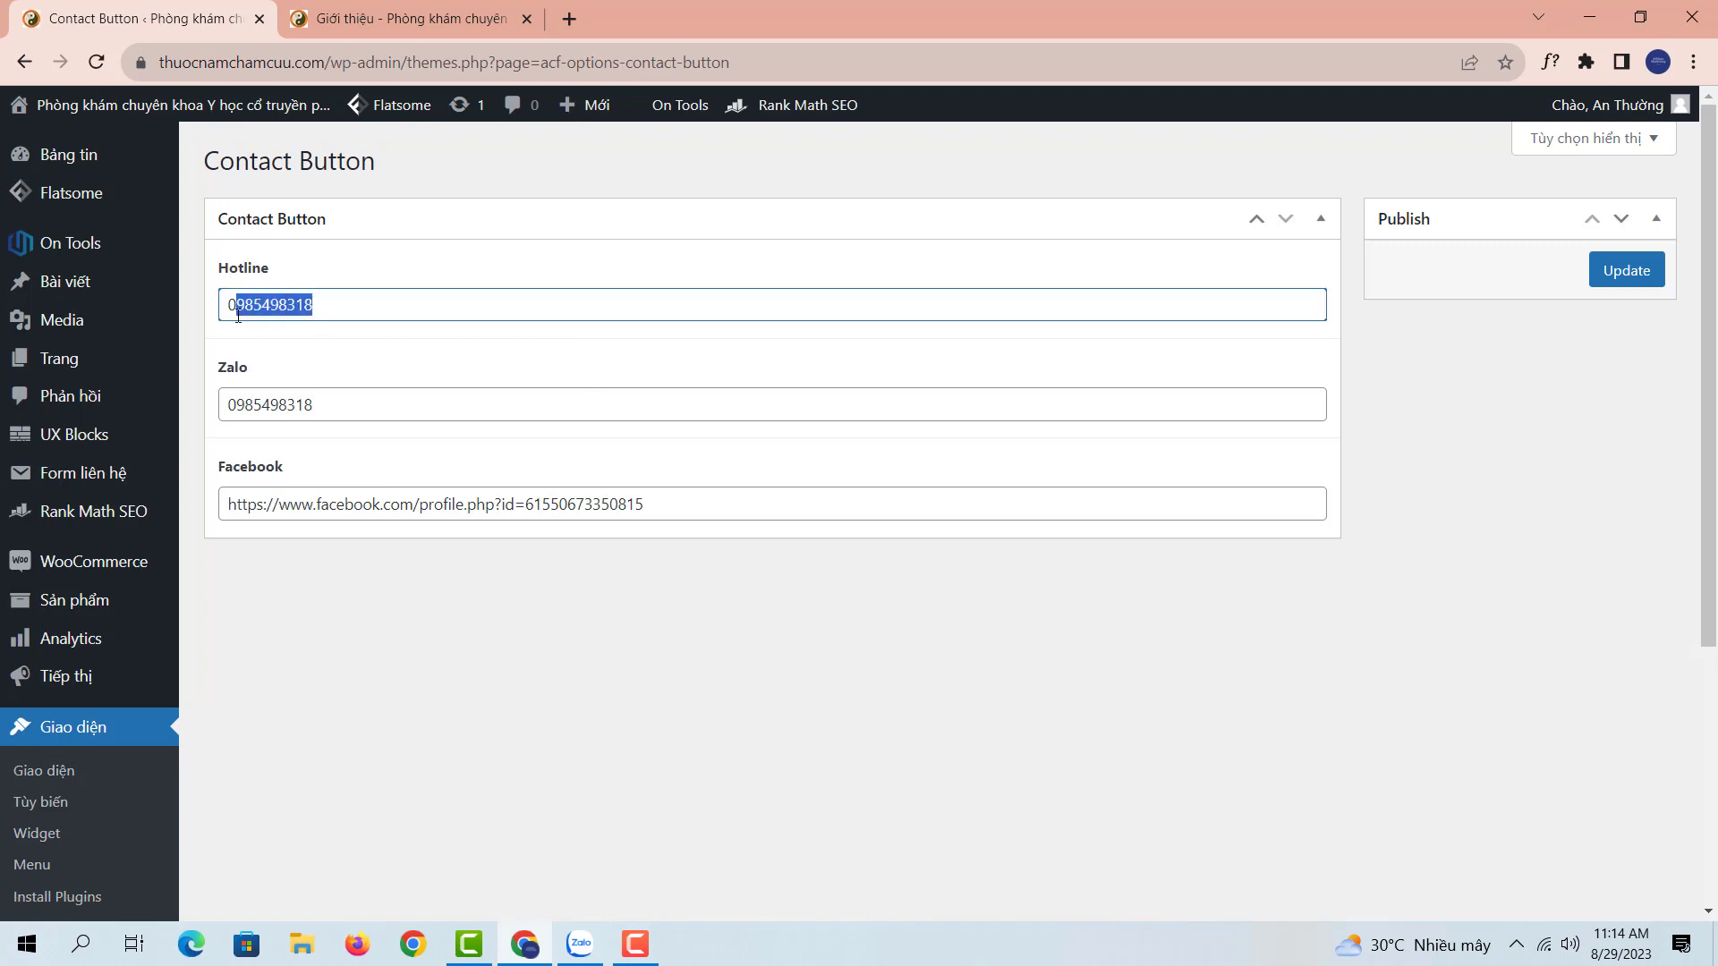
pyautogui.doubleClick(316, 407)
pyautogui.moveTo(675, 508); pyautogui.dragTo(526, 553)
pyautogui.click(889, 696)
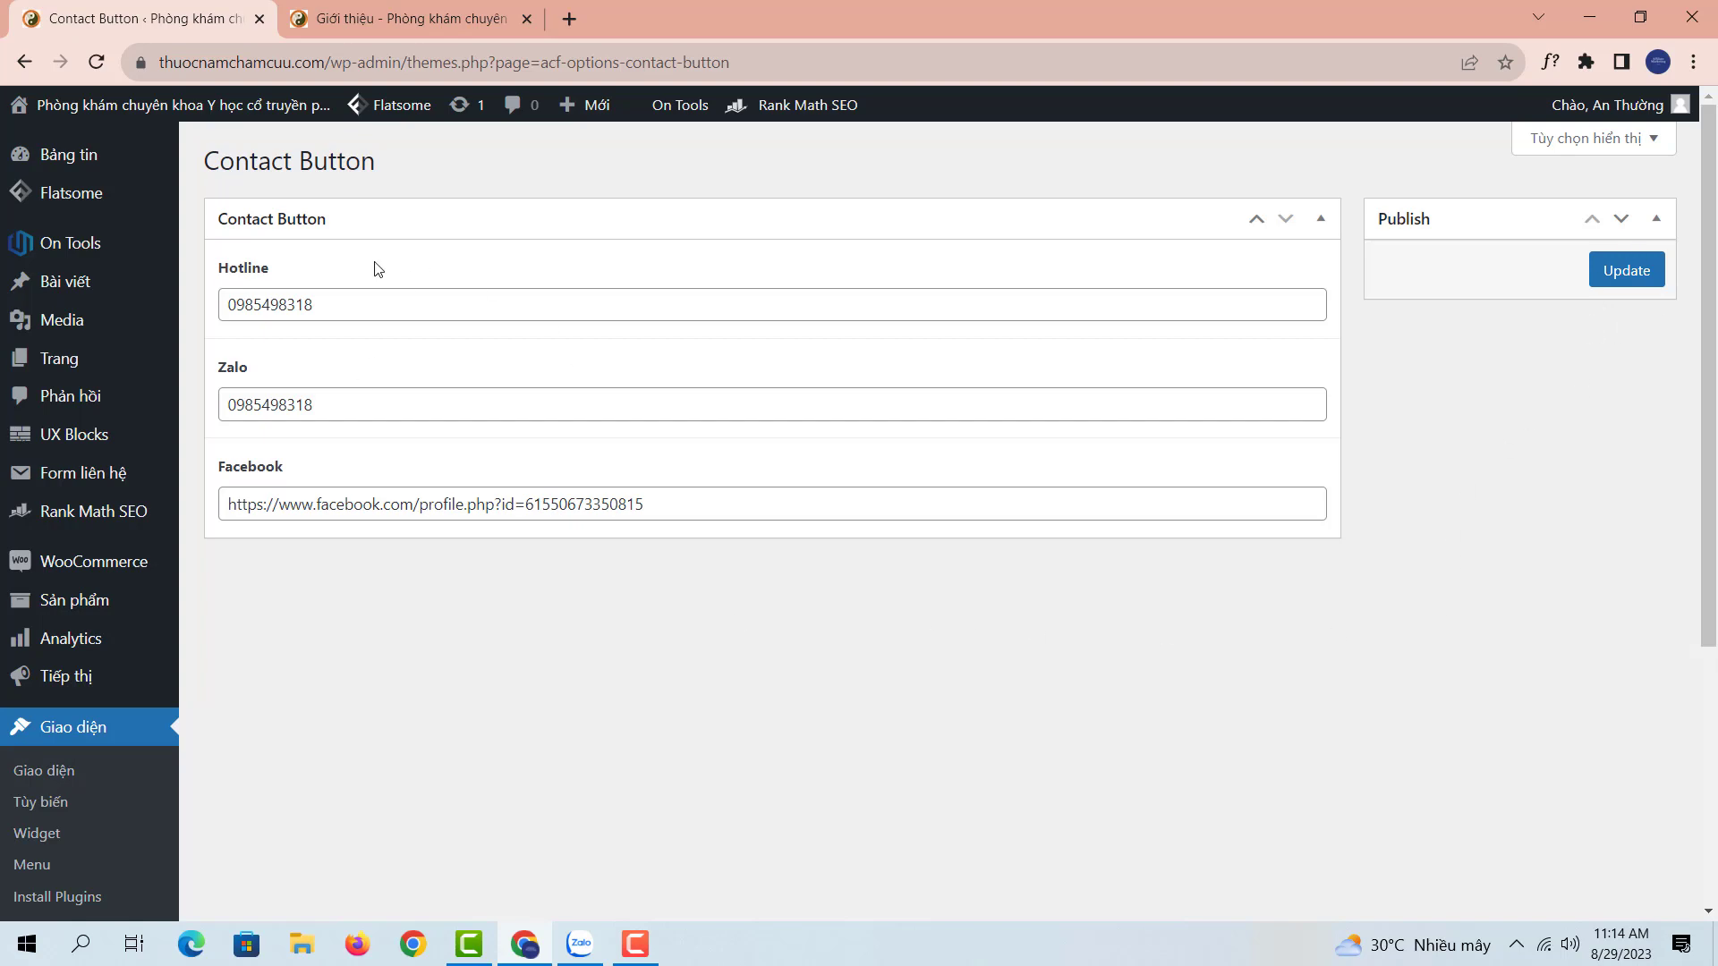
# Look at the live homepage's navigation bar, return to the admin and open the Menu management page.
pyautogui.click(416, 18)
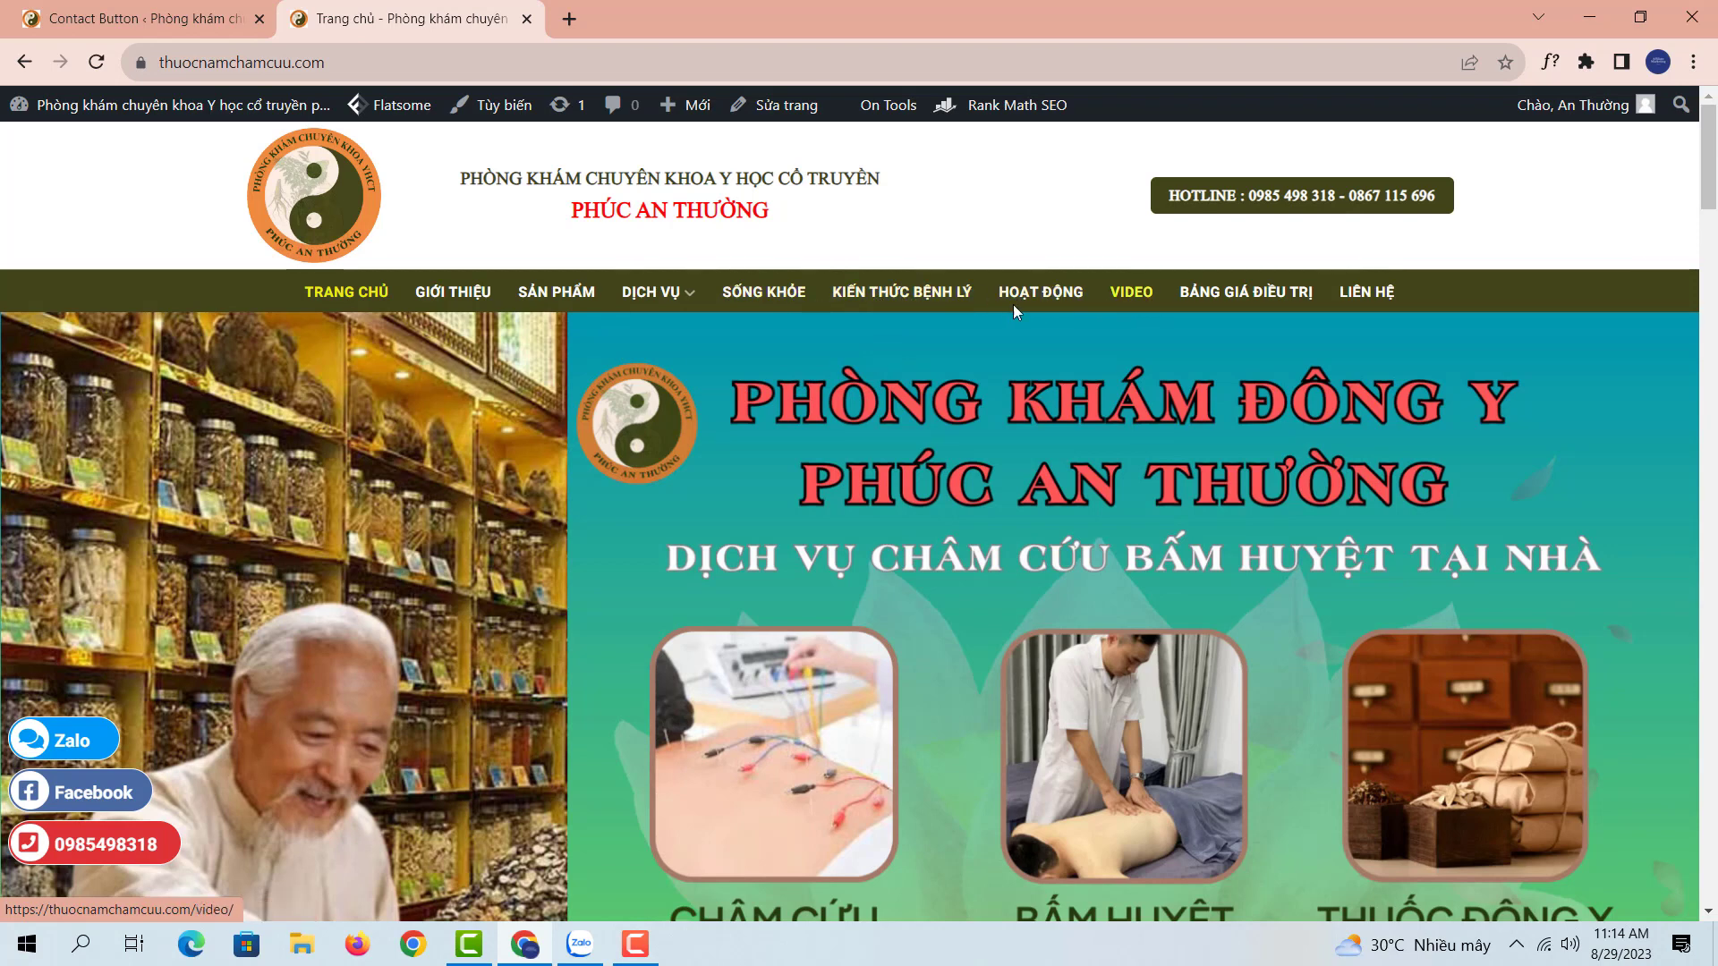
pyautogui.click(159, 22)
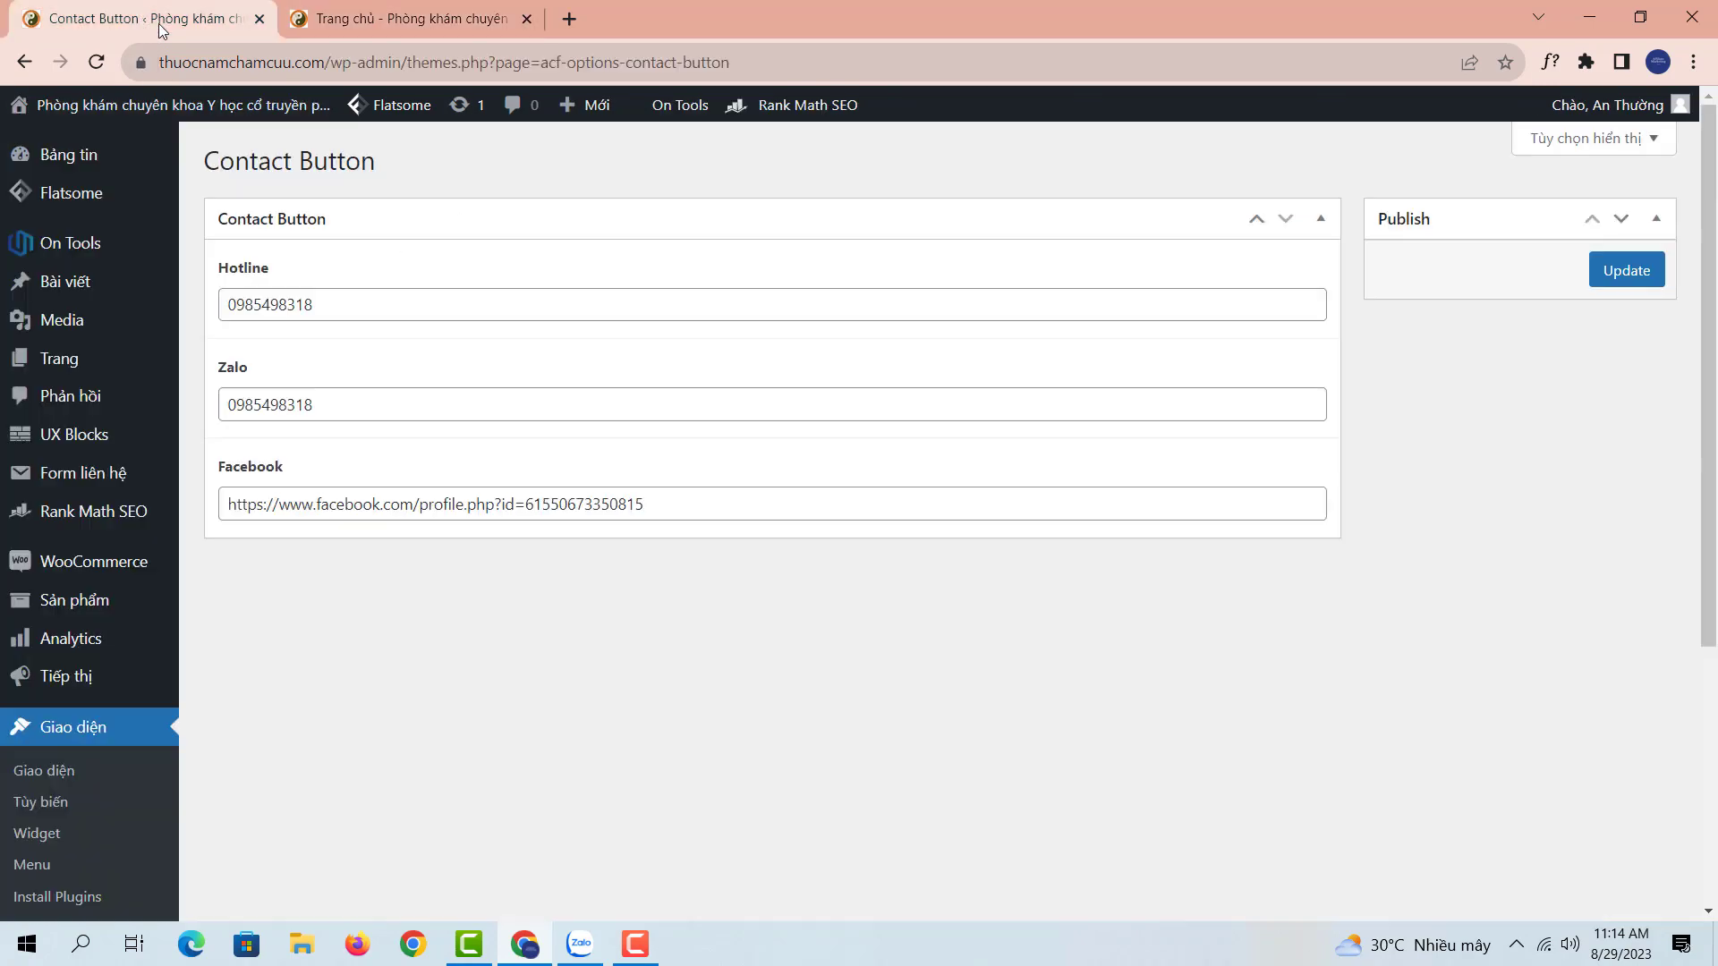
pyautogui.scroll(-5, 128, 357)
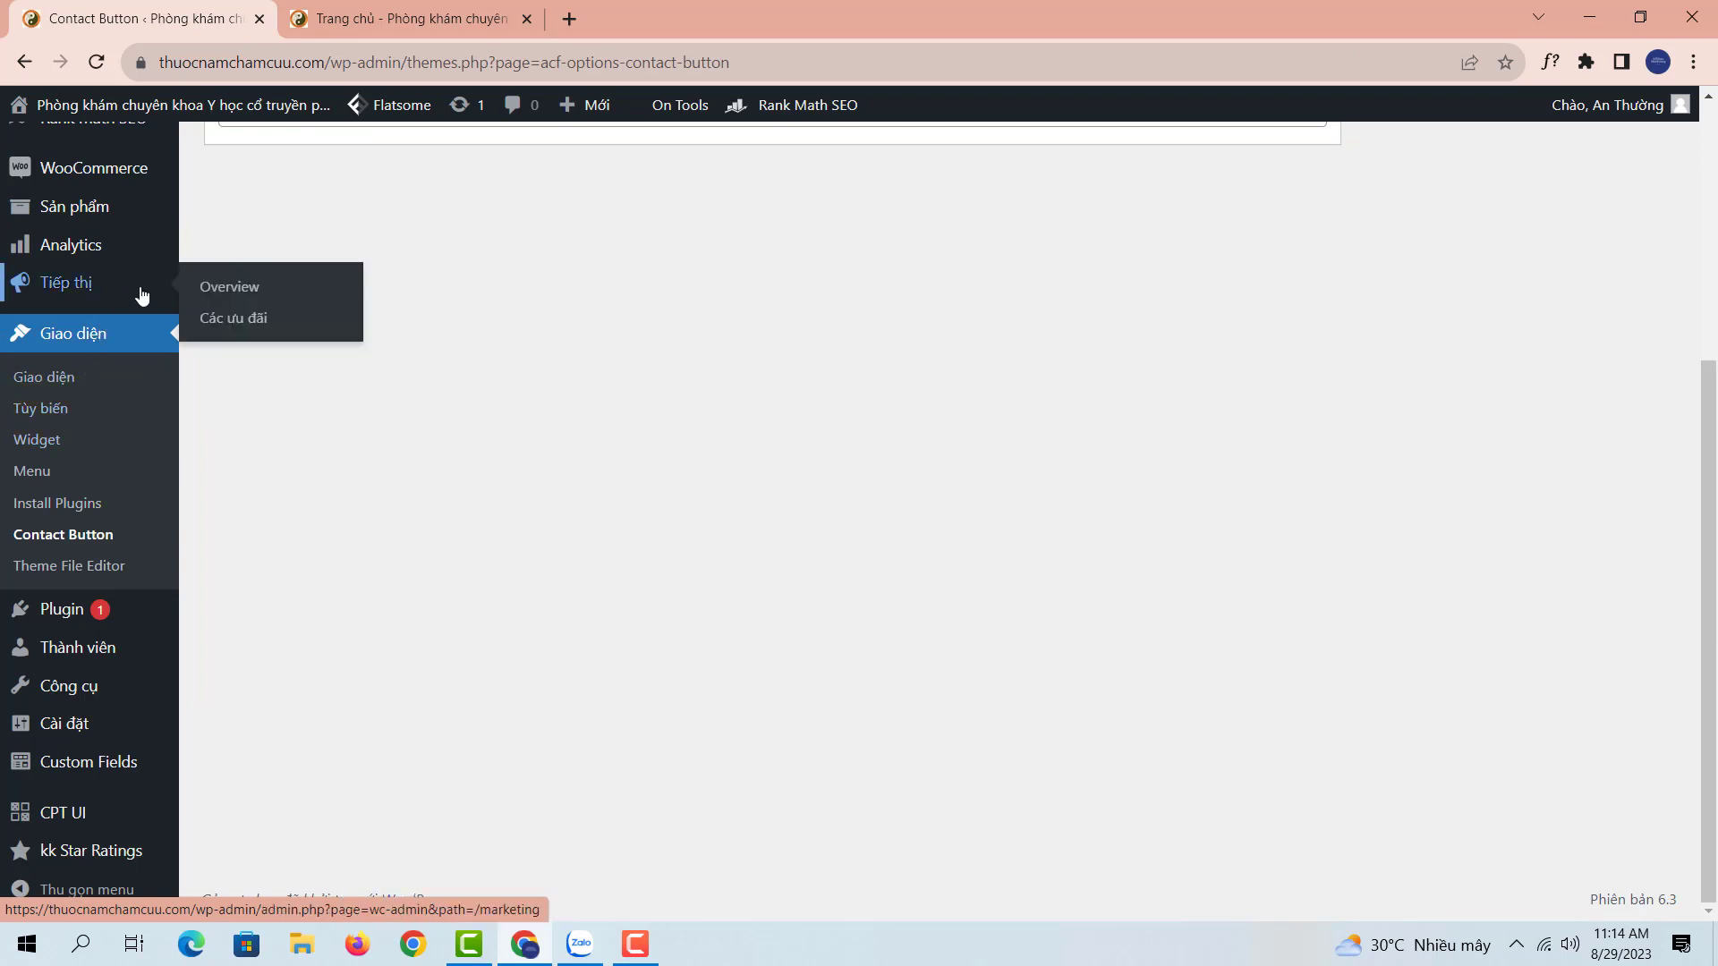
pyautogui.scroll(1, 81, 331)
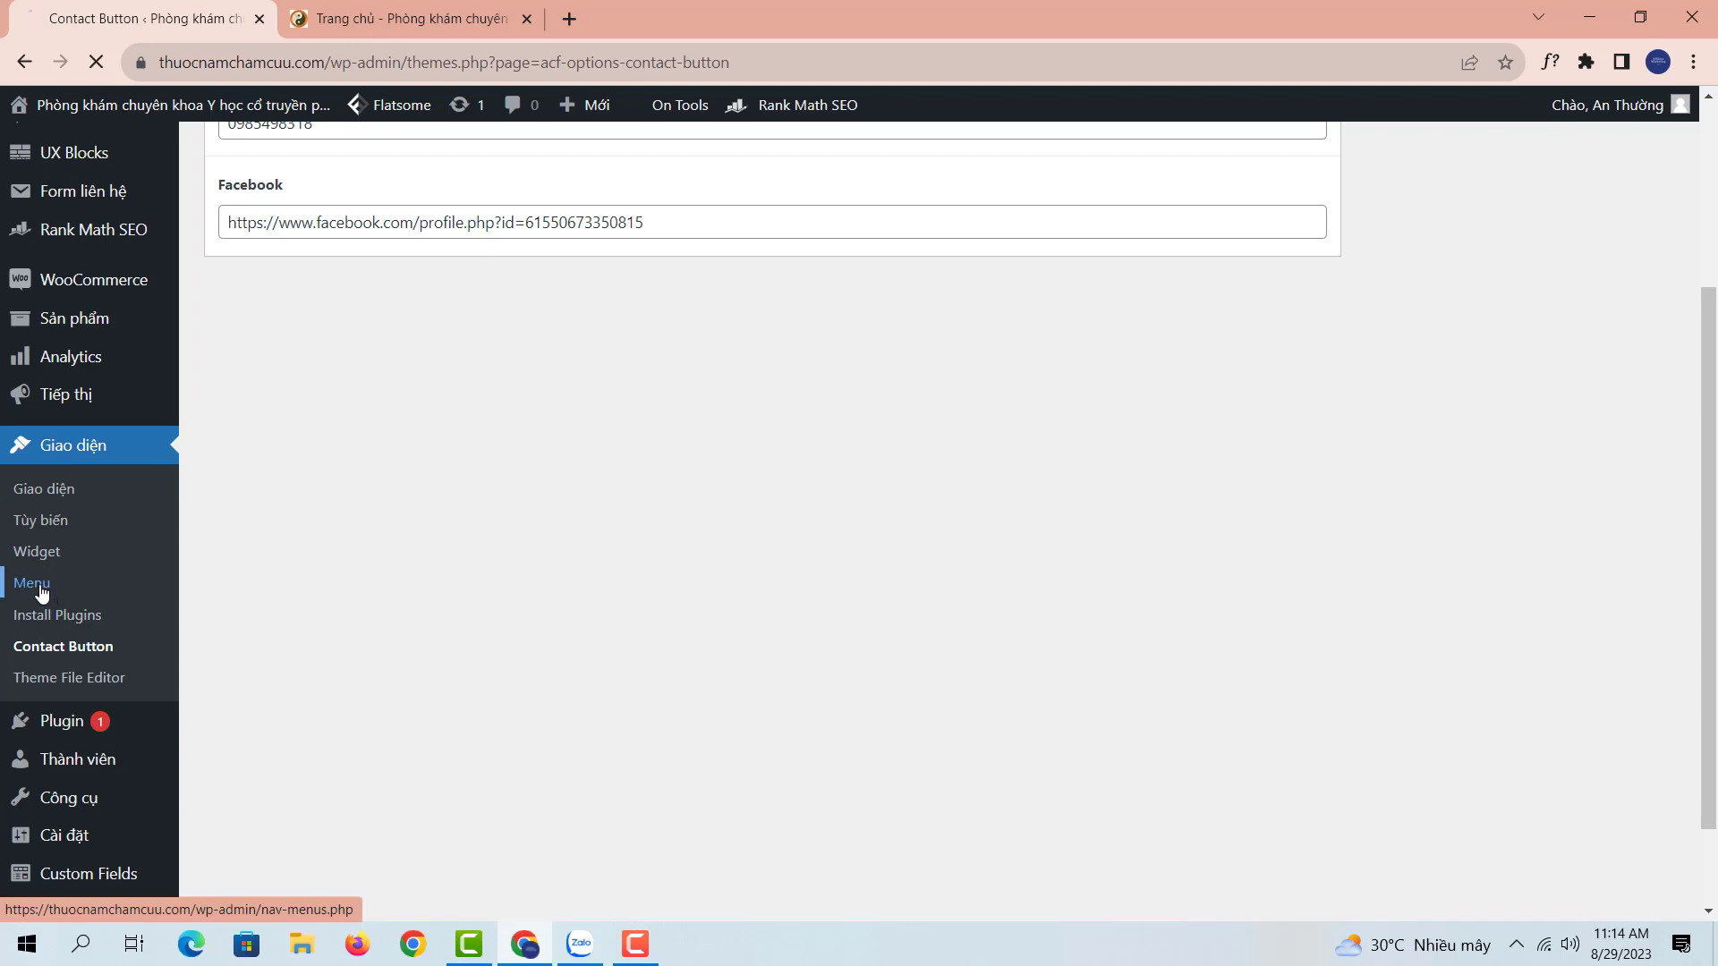
pyautogui.scroll(-3, 809, 563)
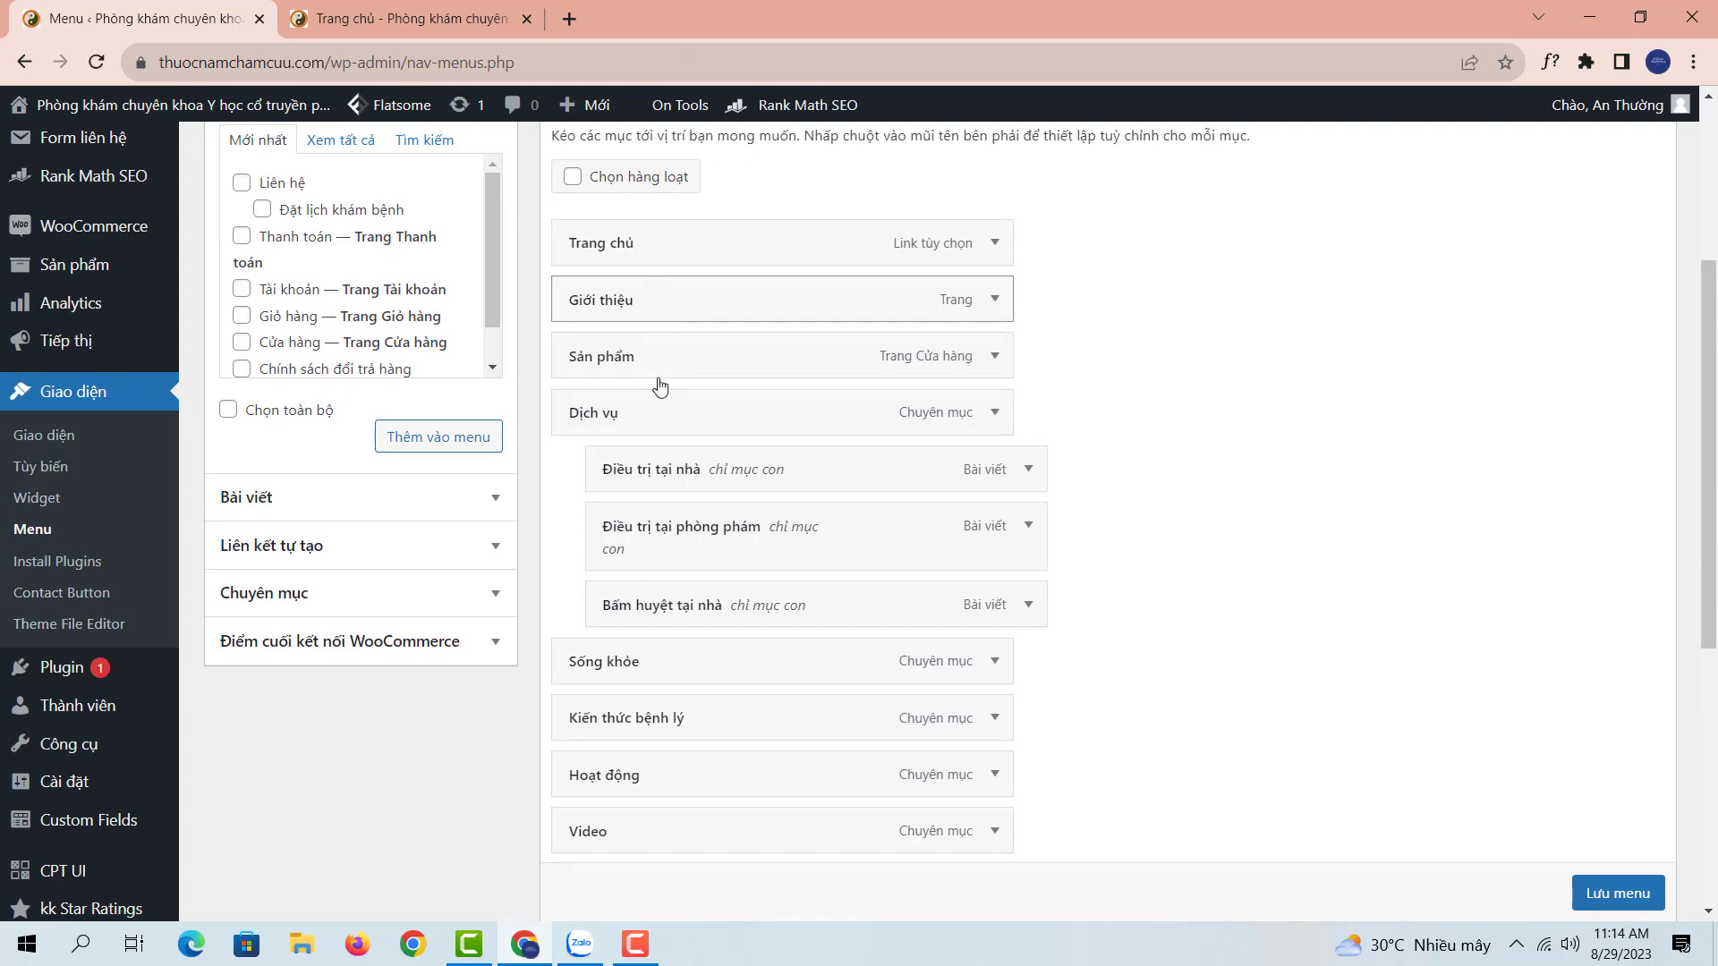
# Compare the live site's Dịch vụ dropdown with its nested items in the admin menu structure.
pyautogui.click(371, 18)
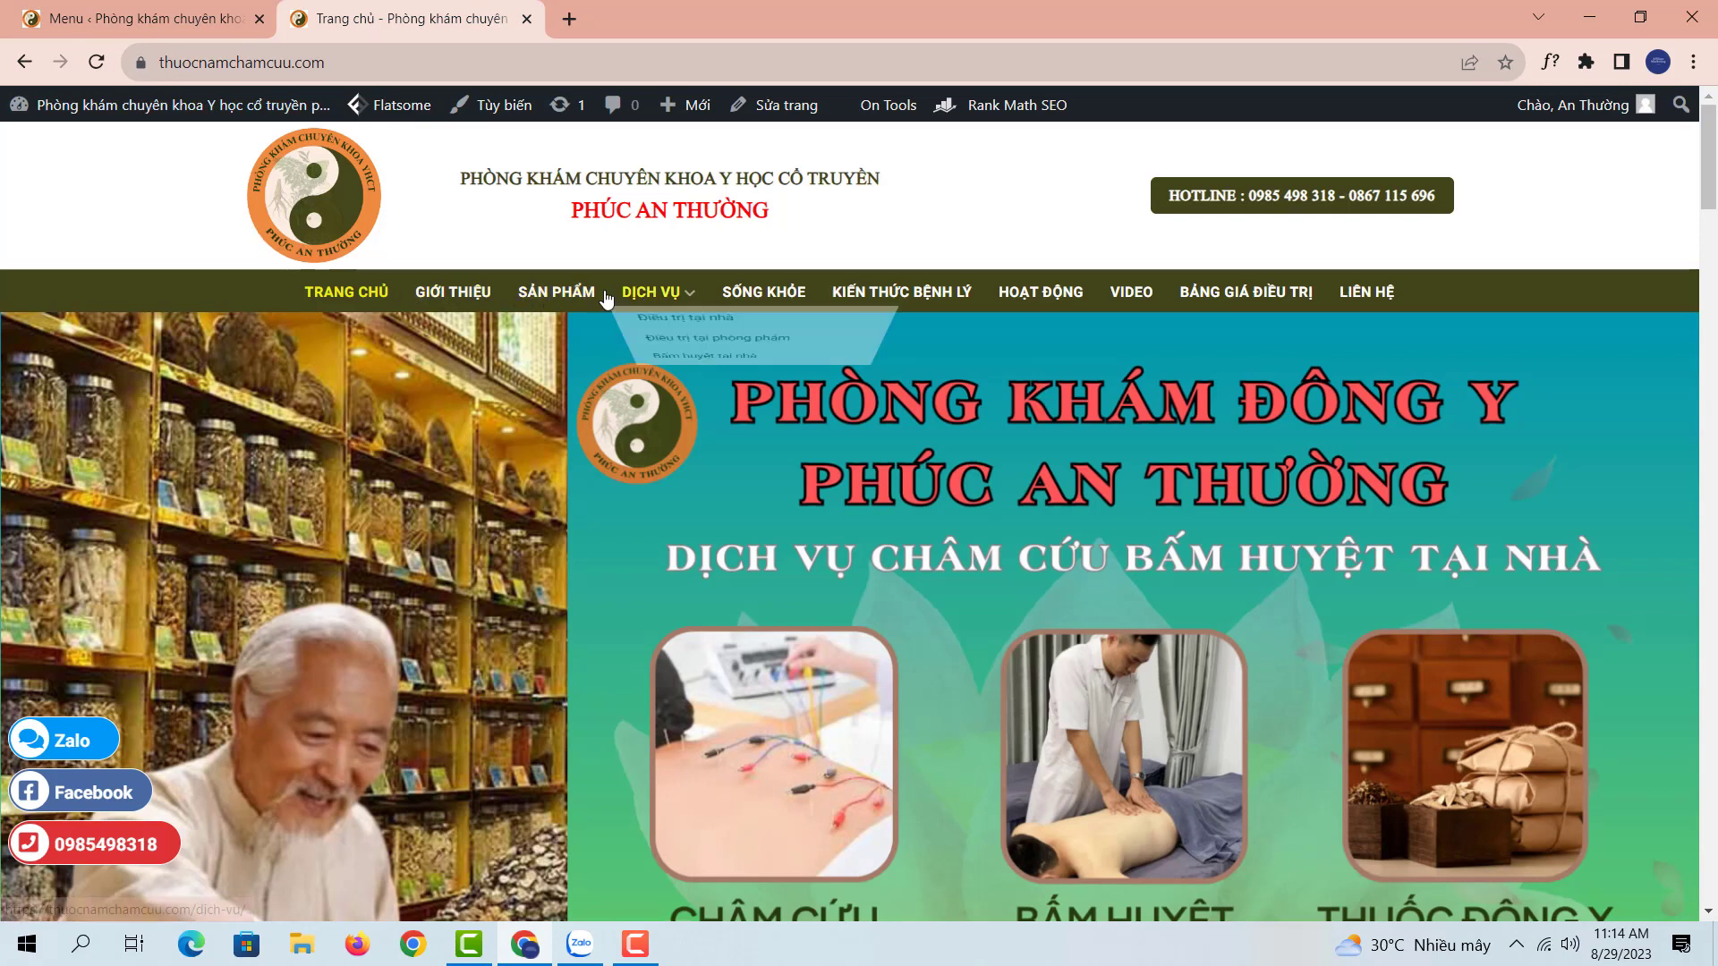
pyautogui.hotkey('ctrl', 'Tab')
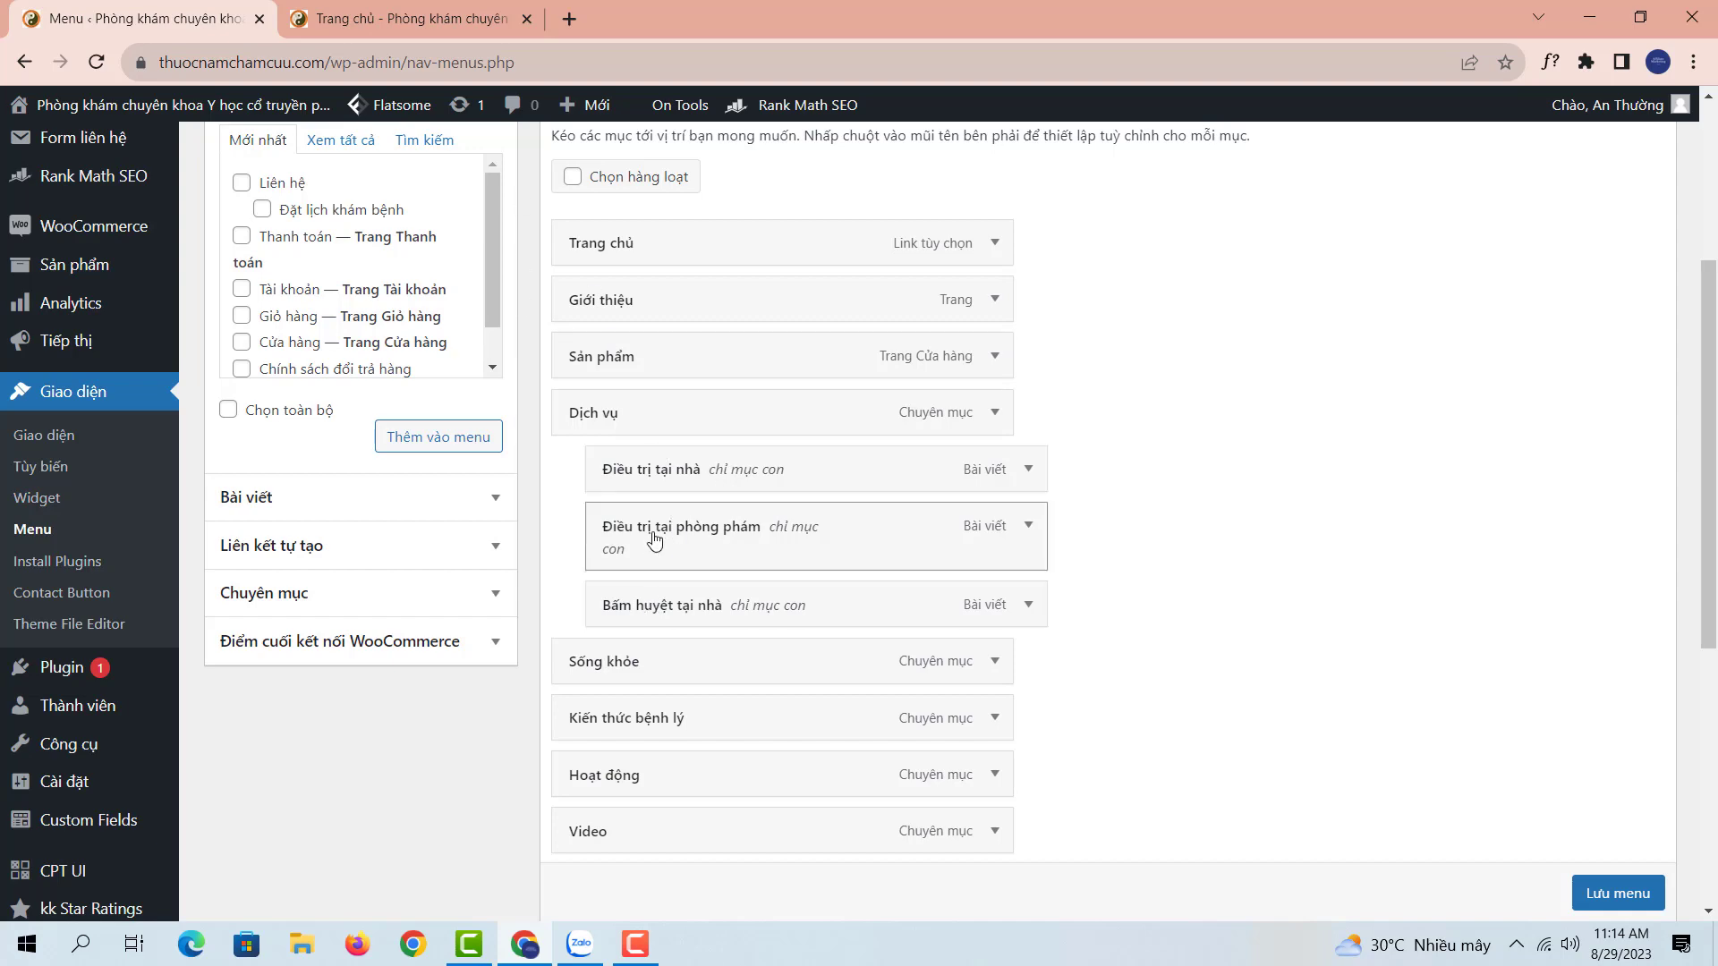
pyautogui.click(421, 19)
pyautogui.moveTo(656, 296)
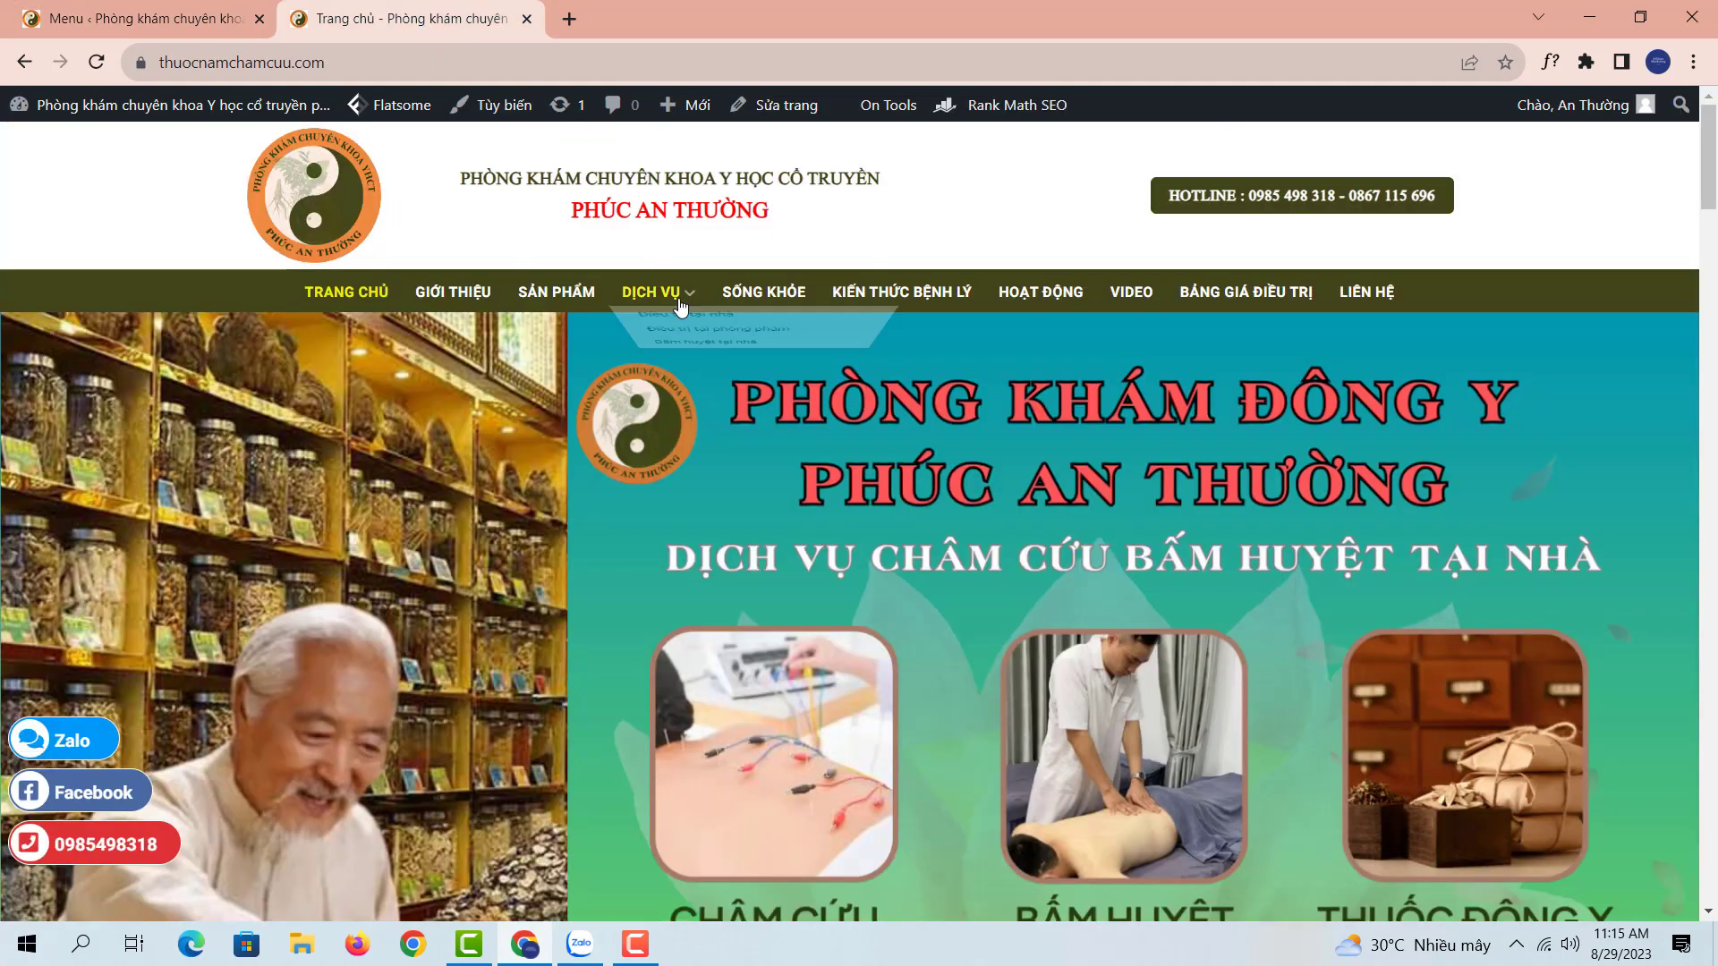
pyautogui.click(190, 8)
# Remove the Video item from the main menu and save the menu.
pyautogui.scroll(-2, 679, 341)
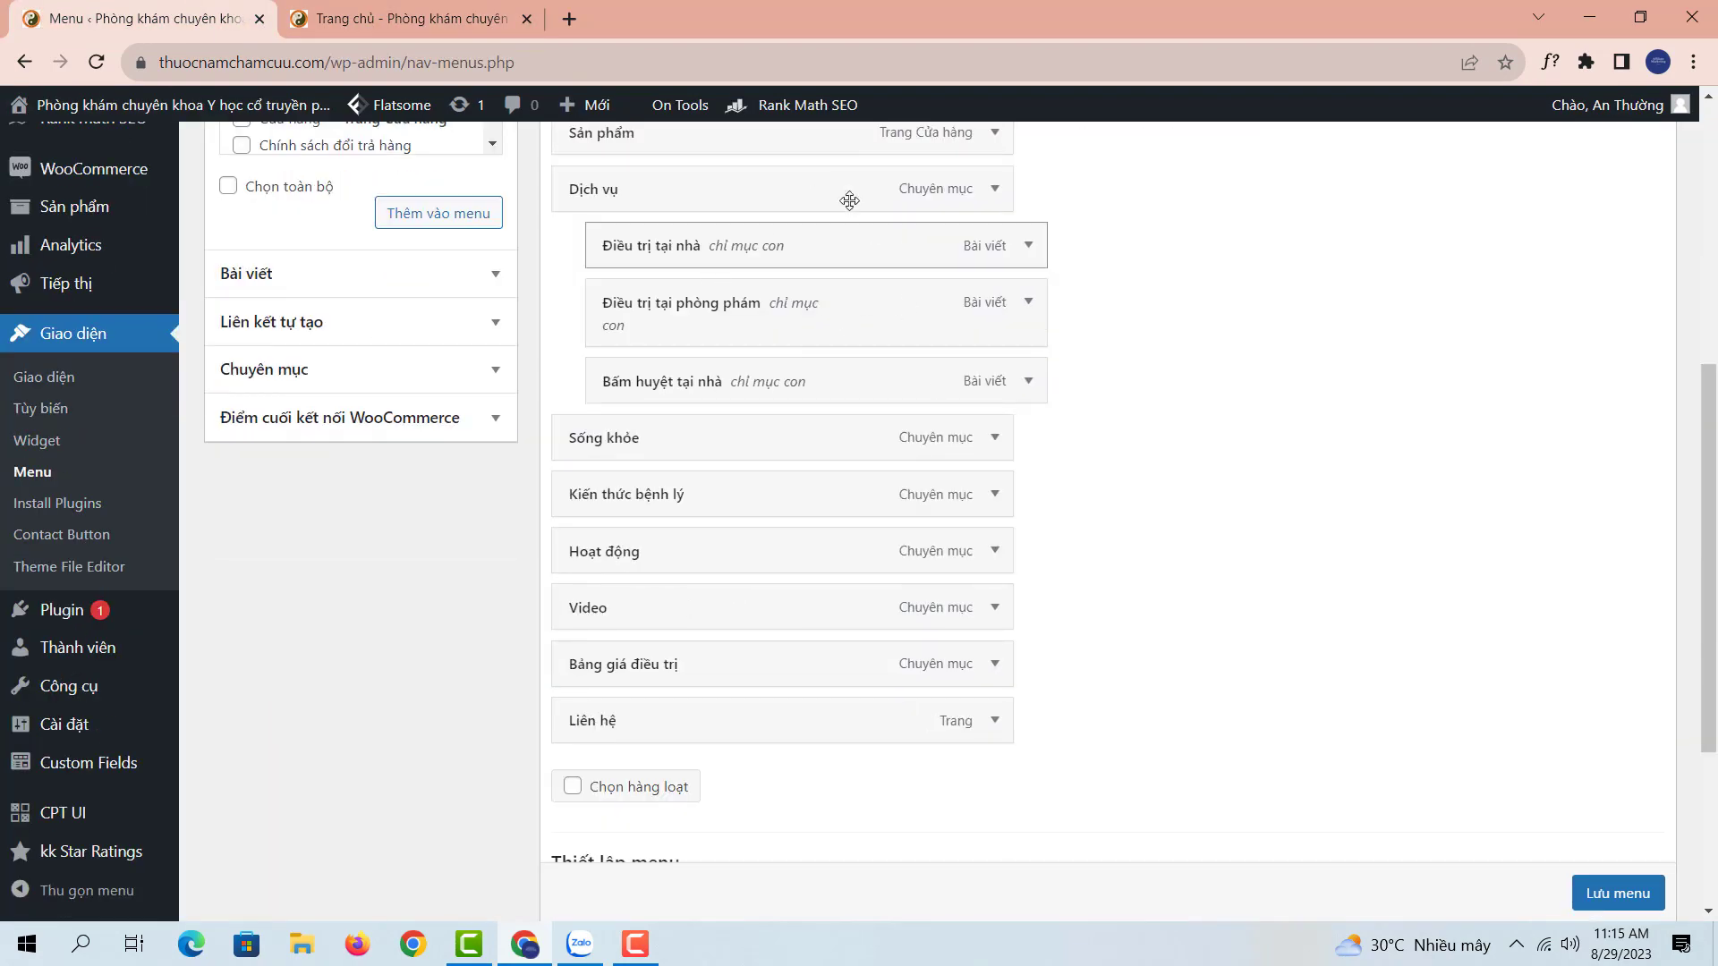
pyautogui.scroll(-1, 949, 309)
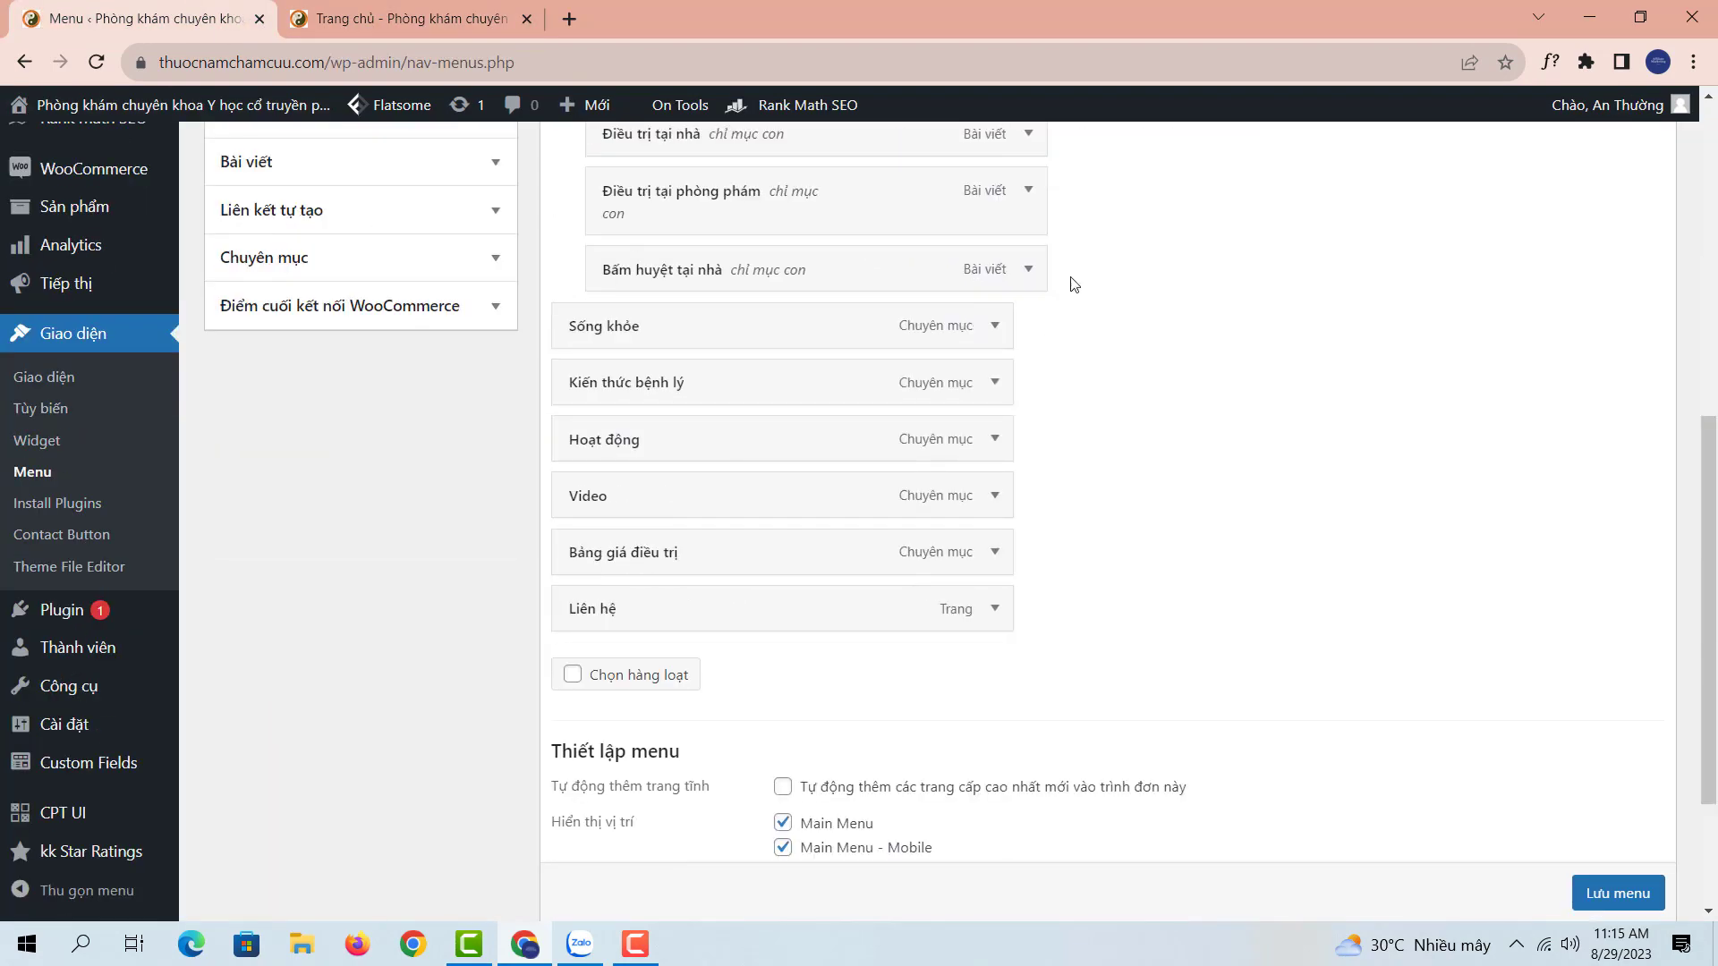
pyautogui.click(994, 497)
pyautogui.scroll(-4, 873, 528)
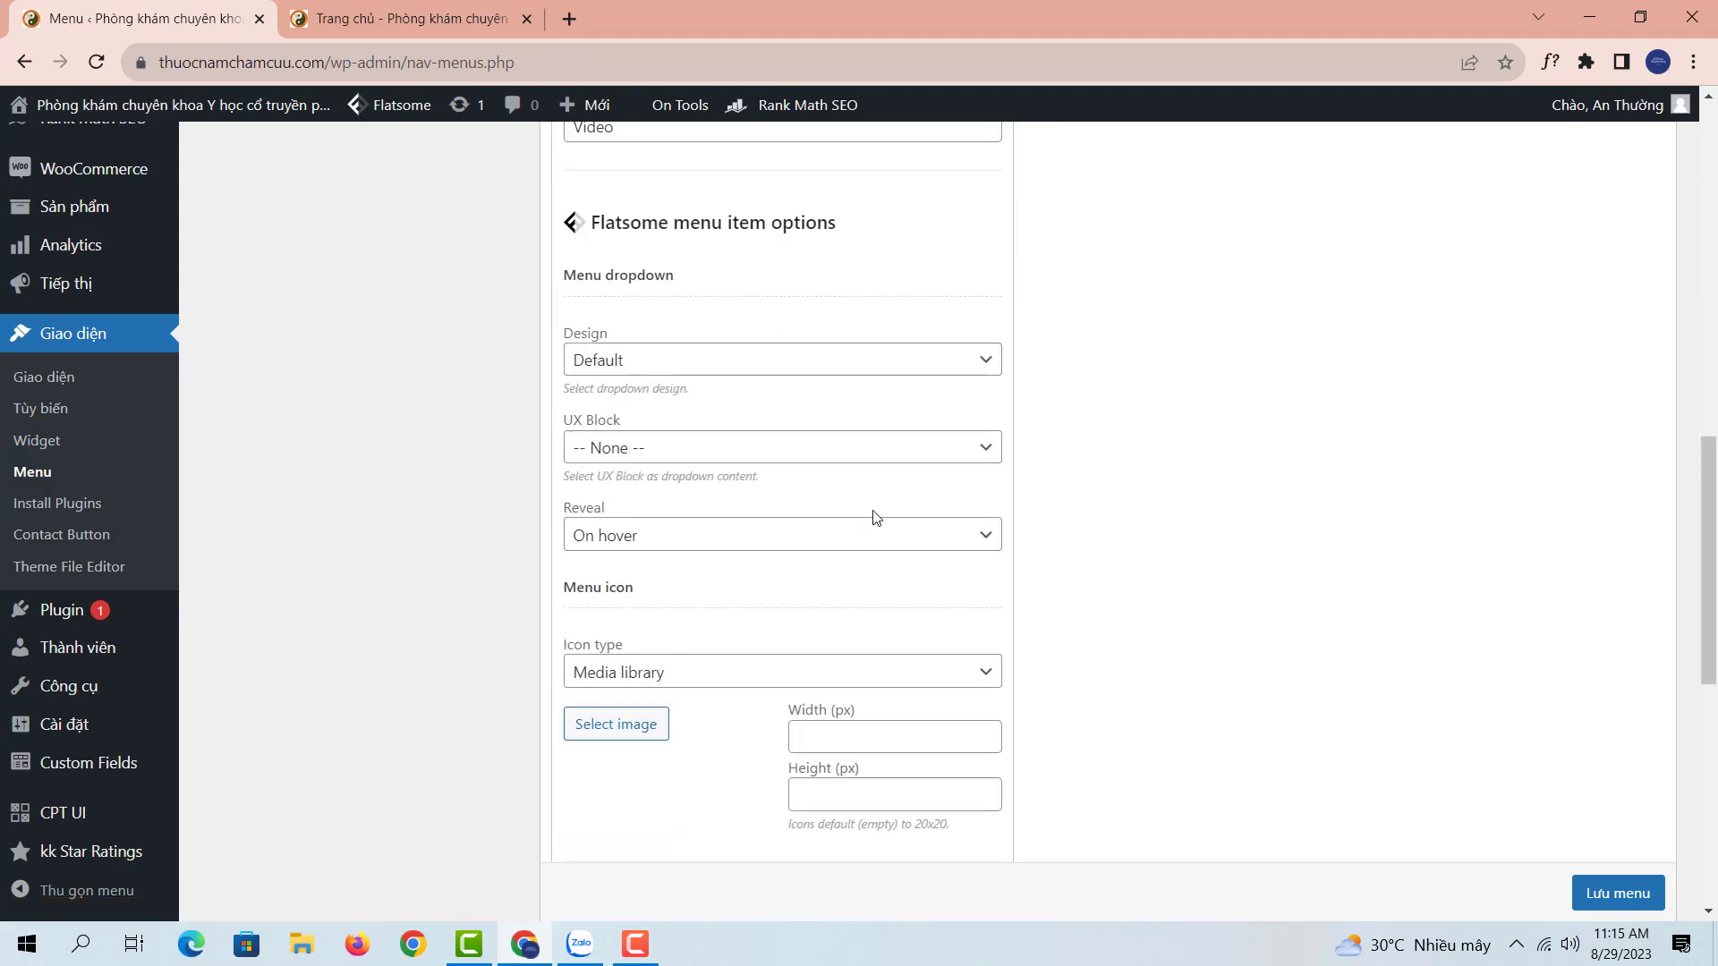
pyautogui.scroll(-3, 859, 525)
pyautogui.click(573, 674)
pyautogui.scroll(10, 1082, 488)
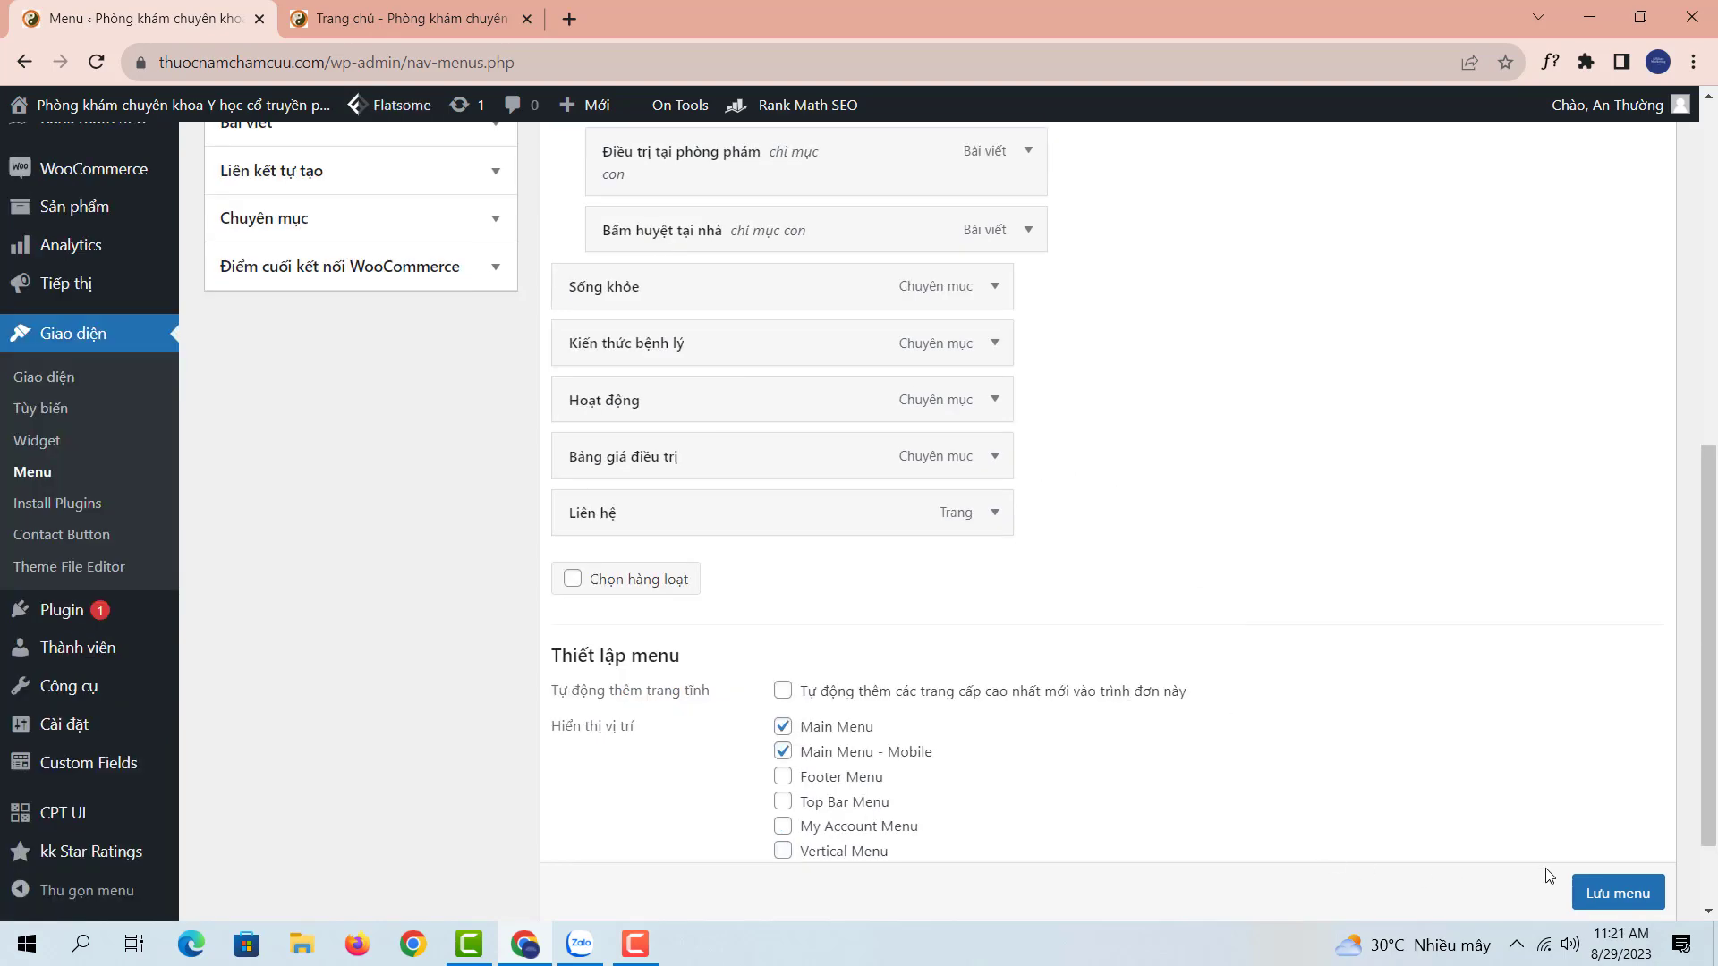
# Reload the live homepage to check its navigation bar, and return to the menu editor.
pyautogui.click(410, 19)
pyautogui.press('F5')
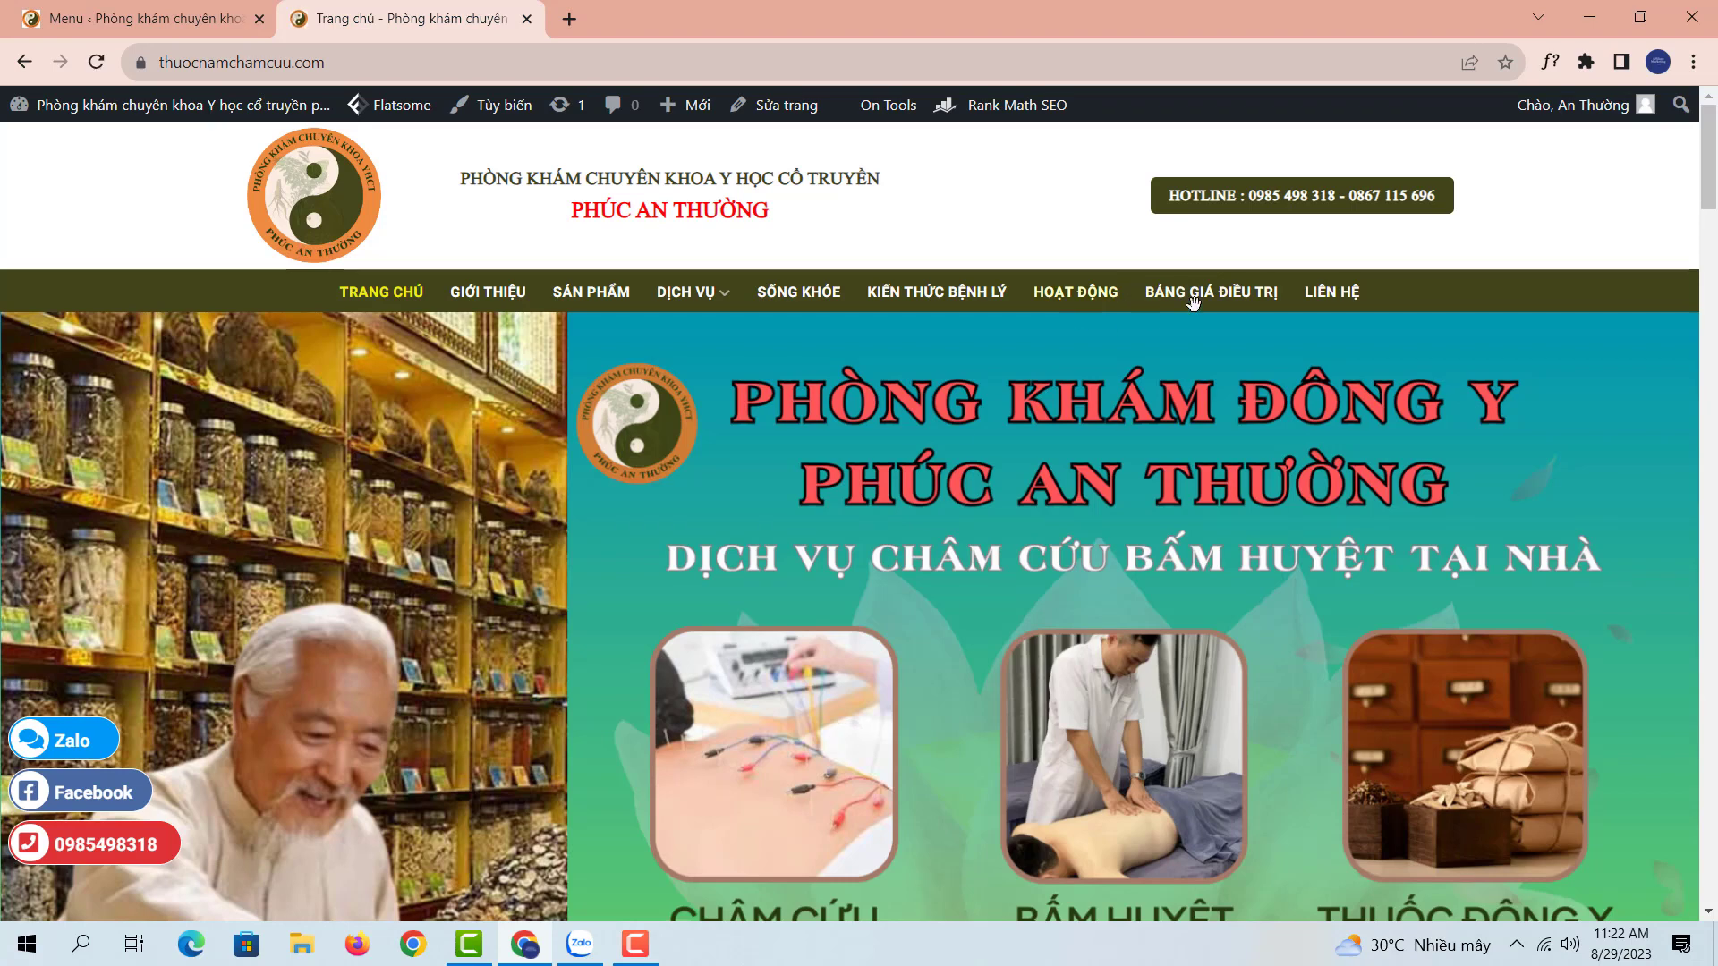
pyautogui.click(79, 21)
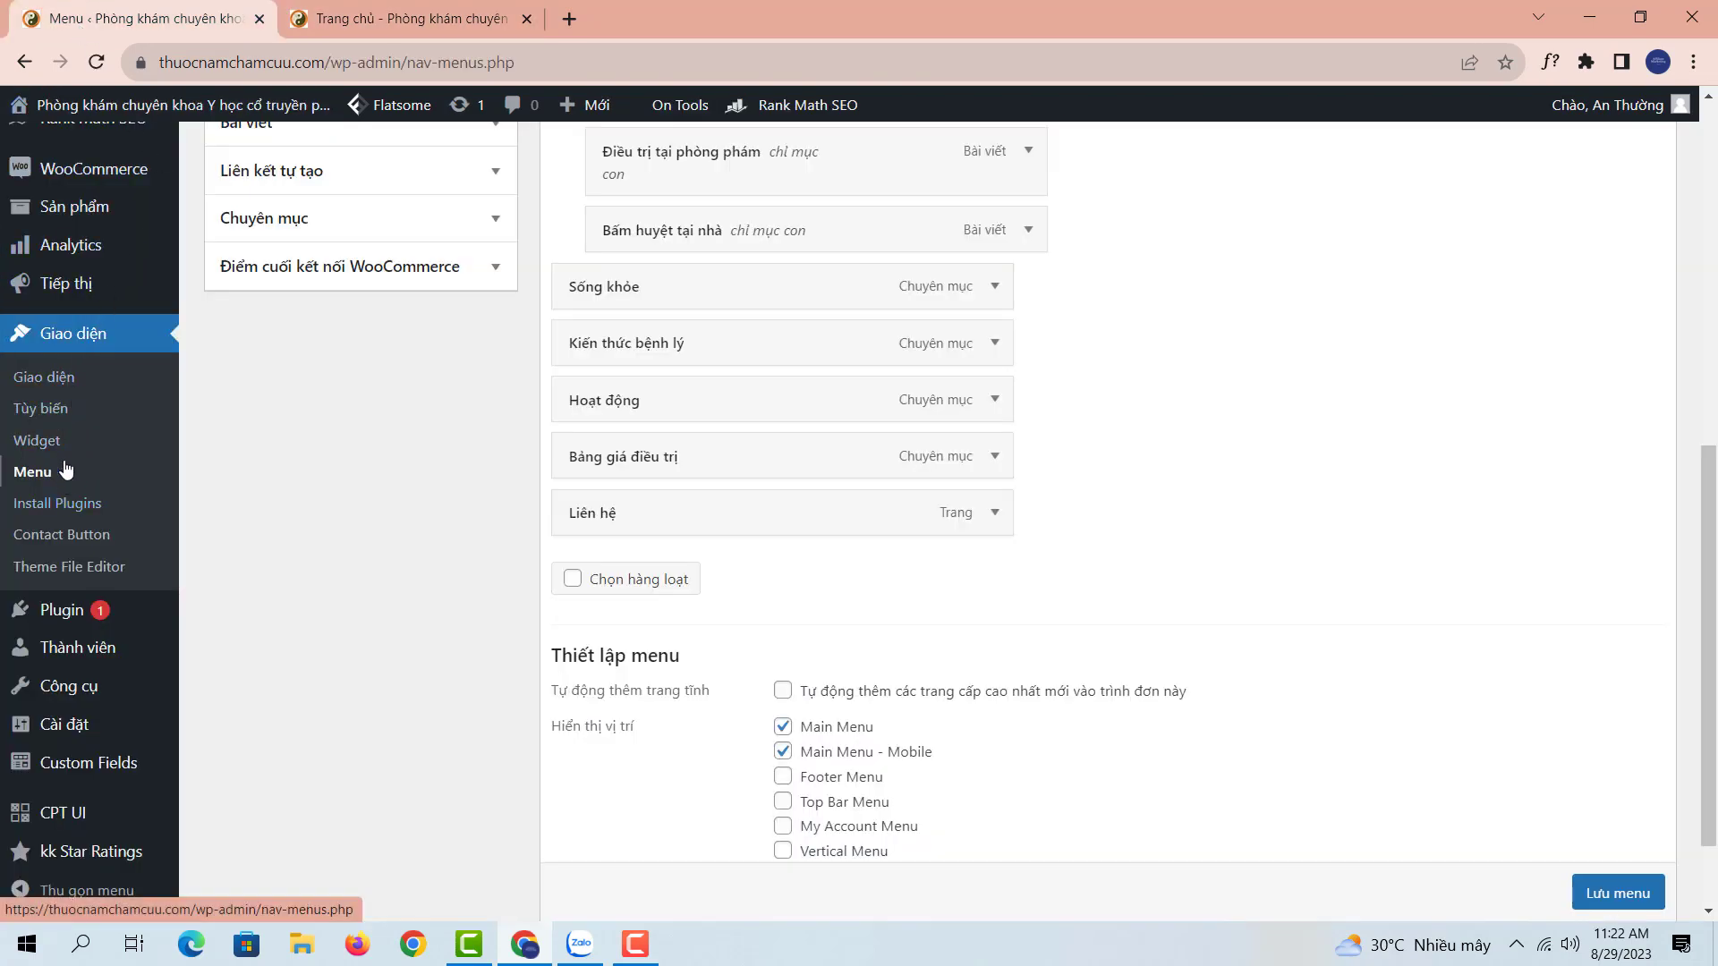
# Add a new post category named "Test" with no parent category.
pyautogui.scroll(5, 64, 412)
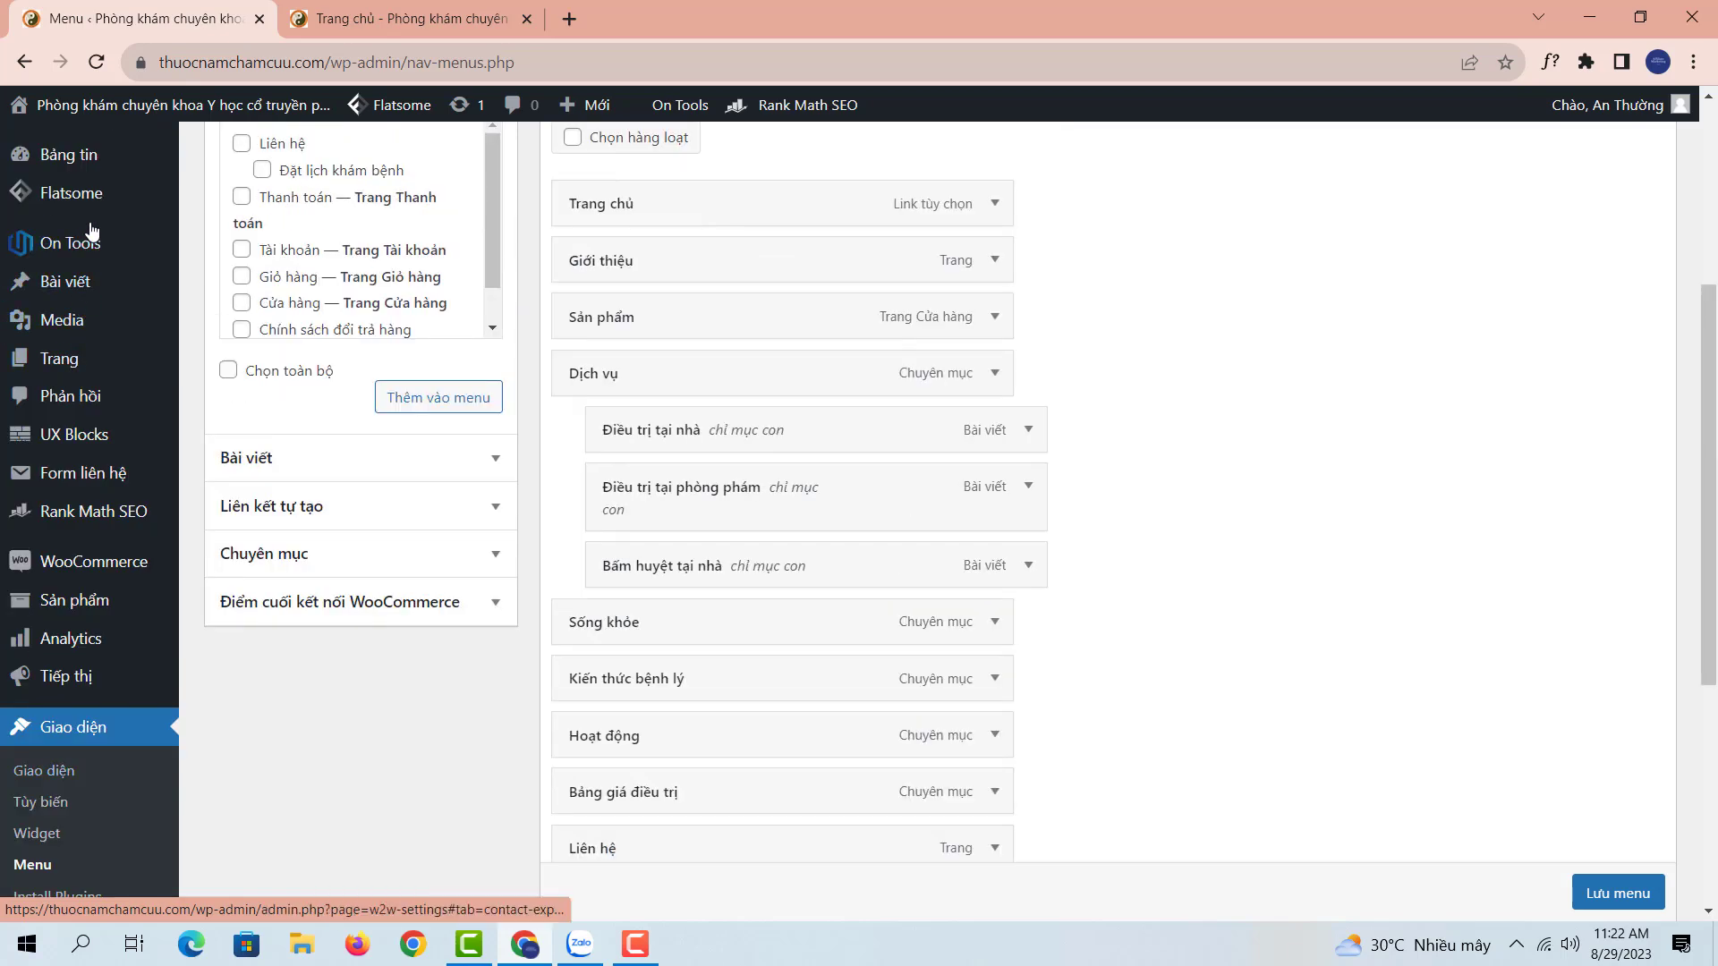
pyautogui.moveTo(77, 285)
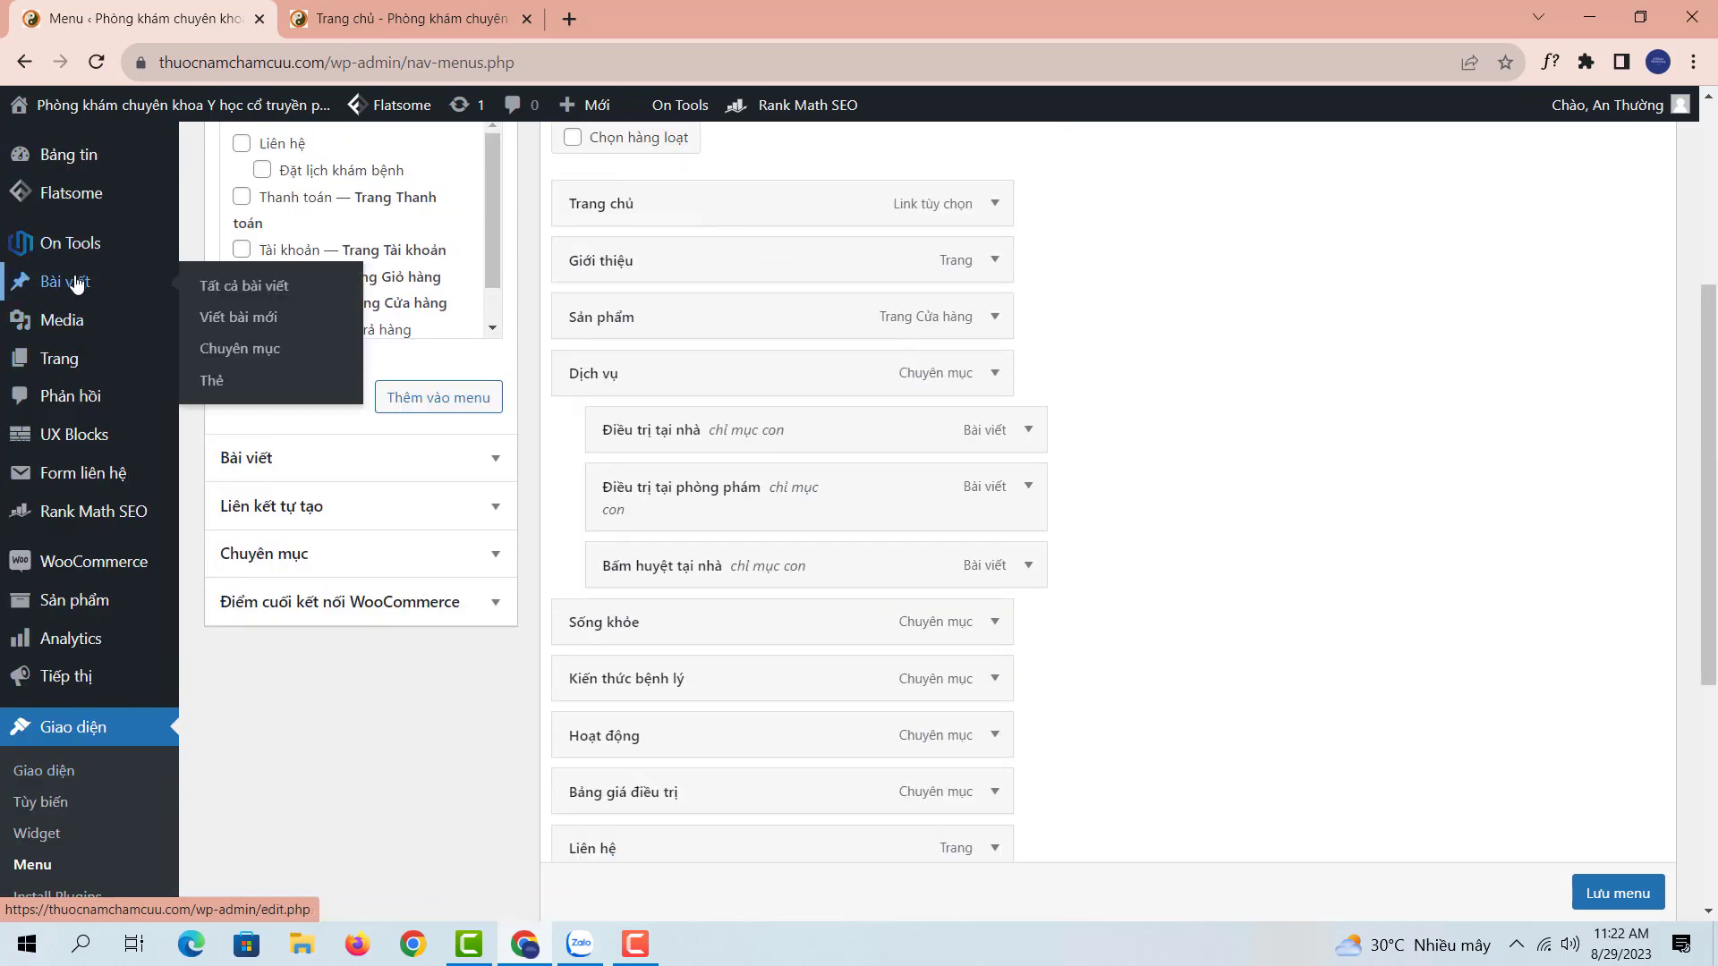
pyautogui.click(250, 360)
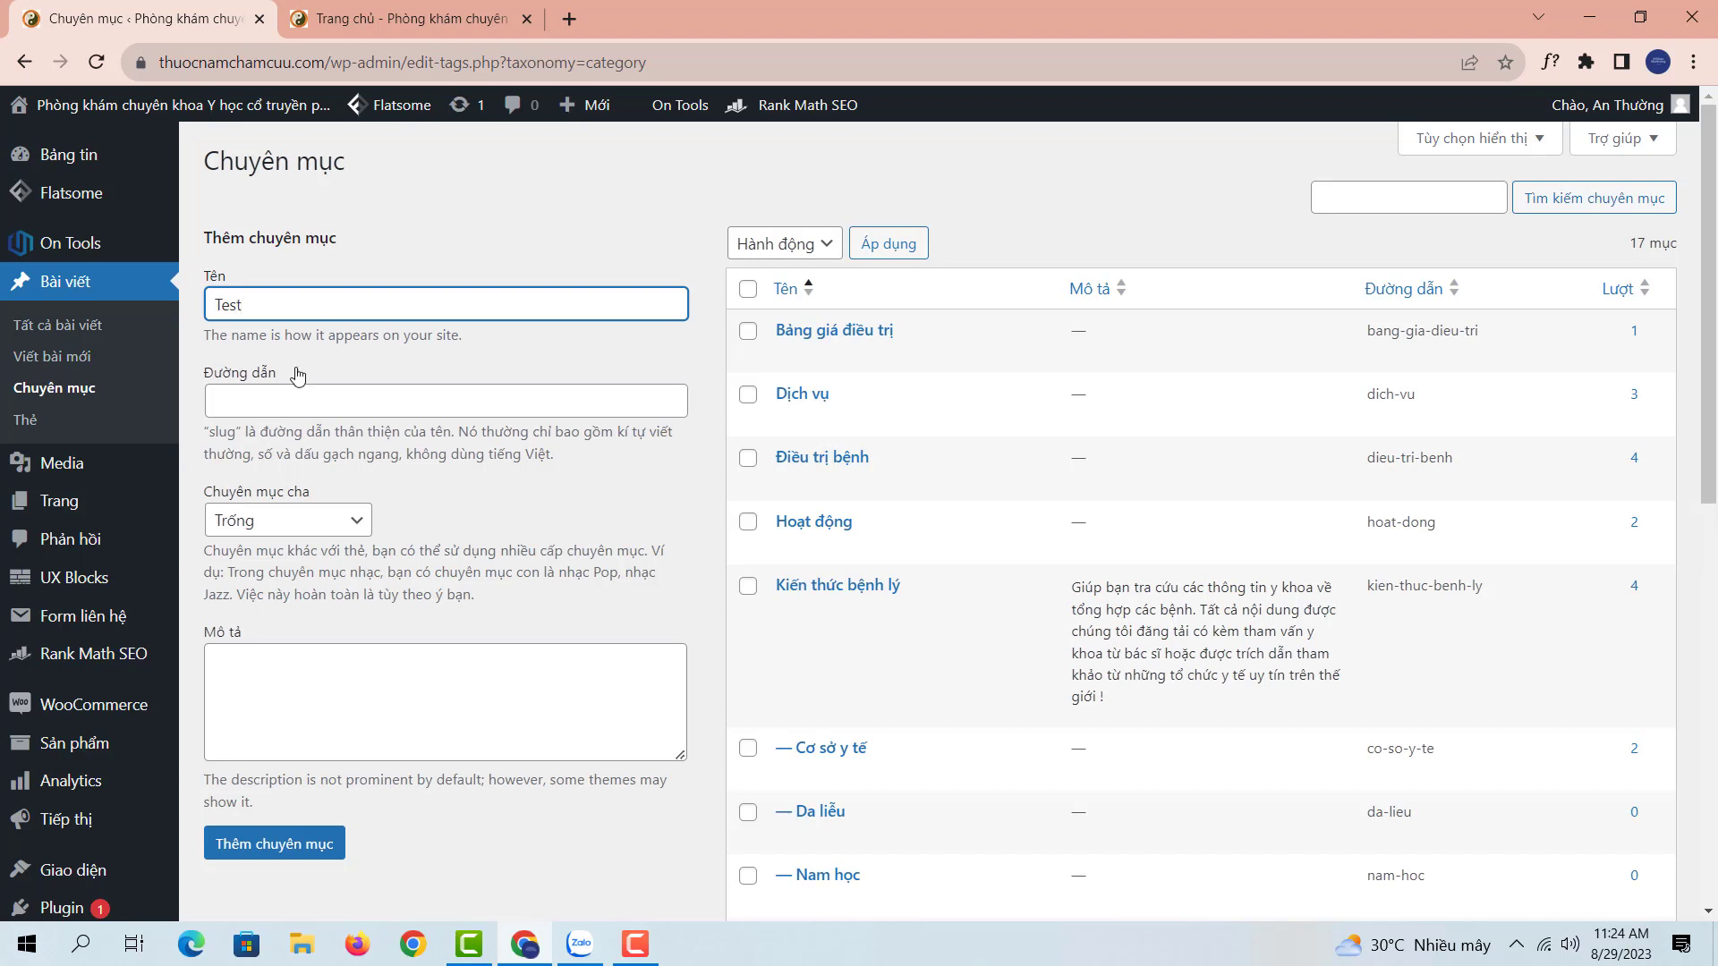
pyautogui.moveTo(255, 312); pyautogui.dragTo(195, 322)
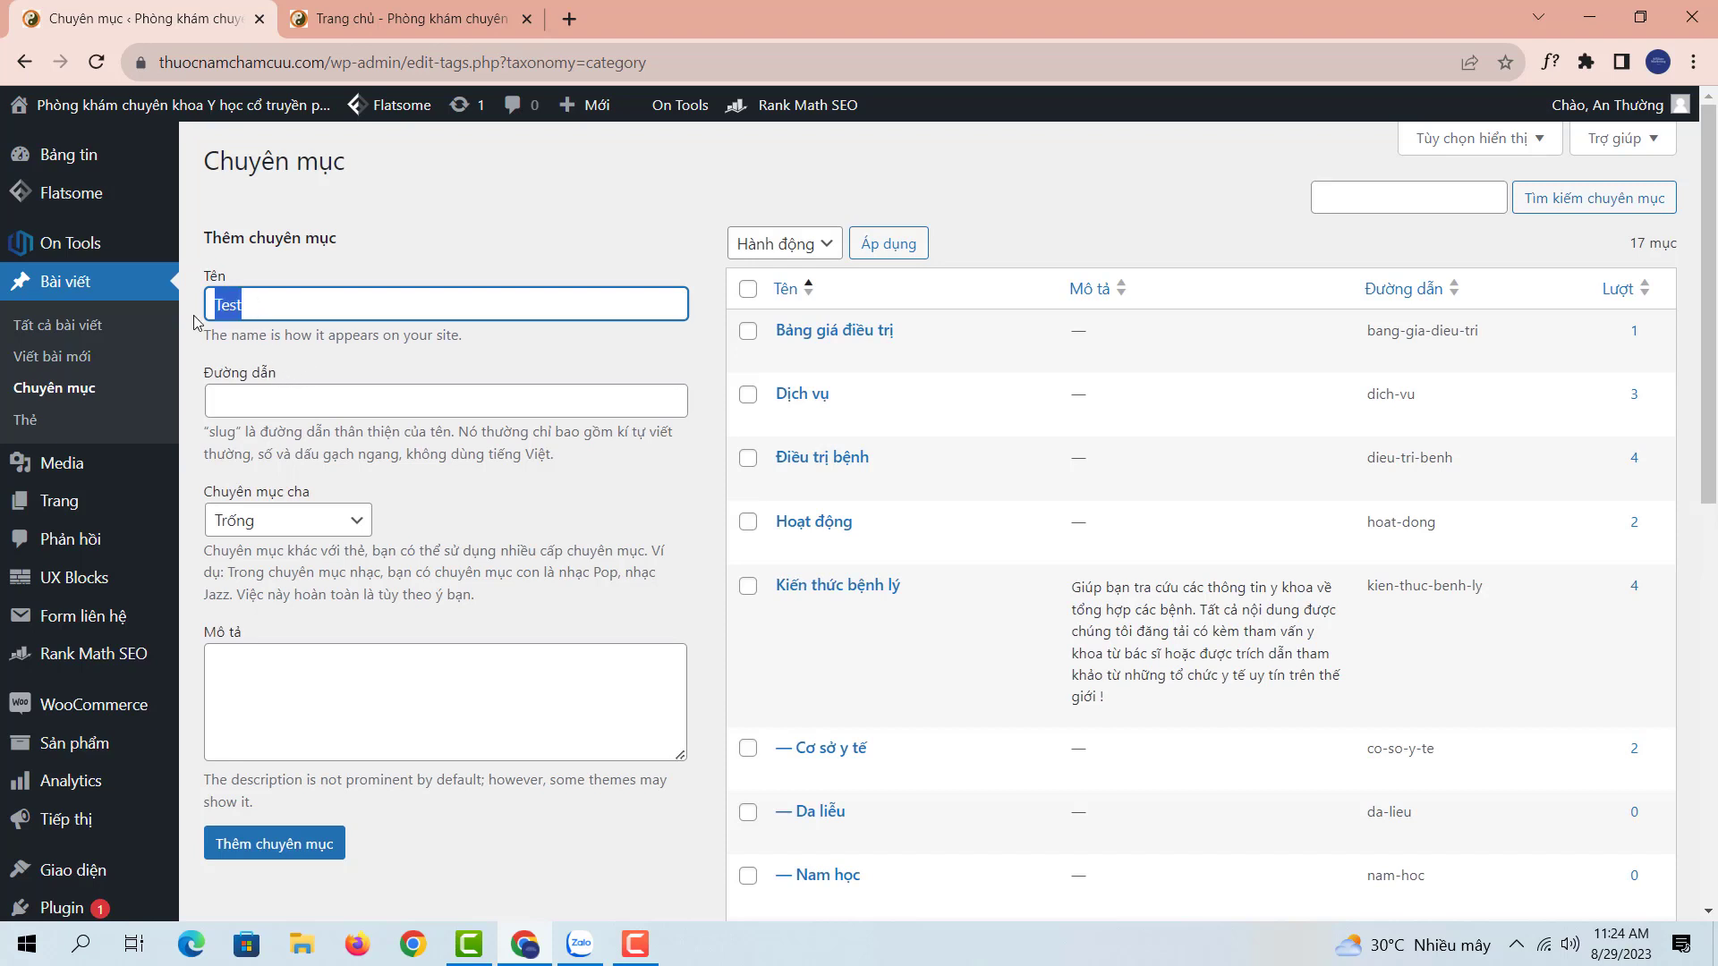
pyautogui.click(321, 310)
pyautogui.click(289, 844)
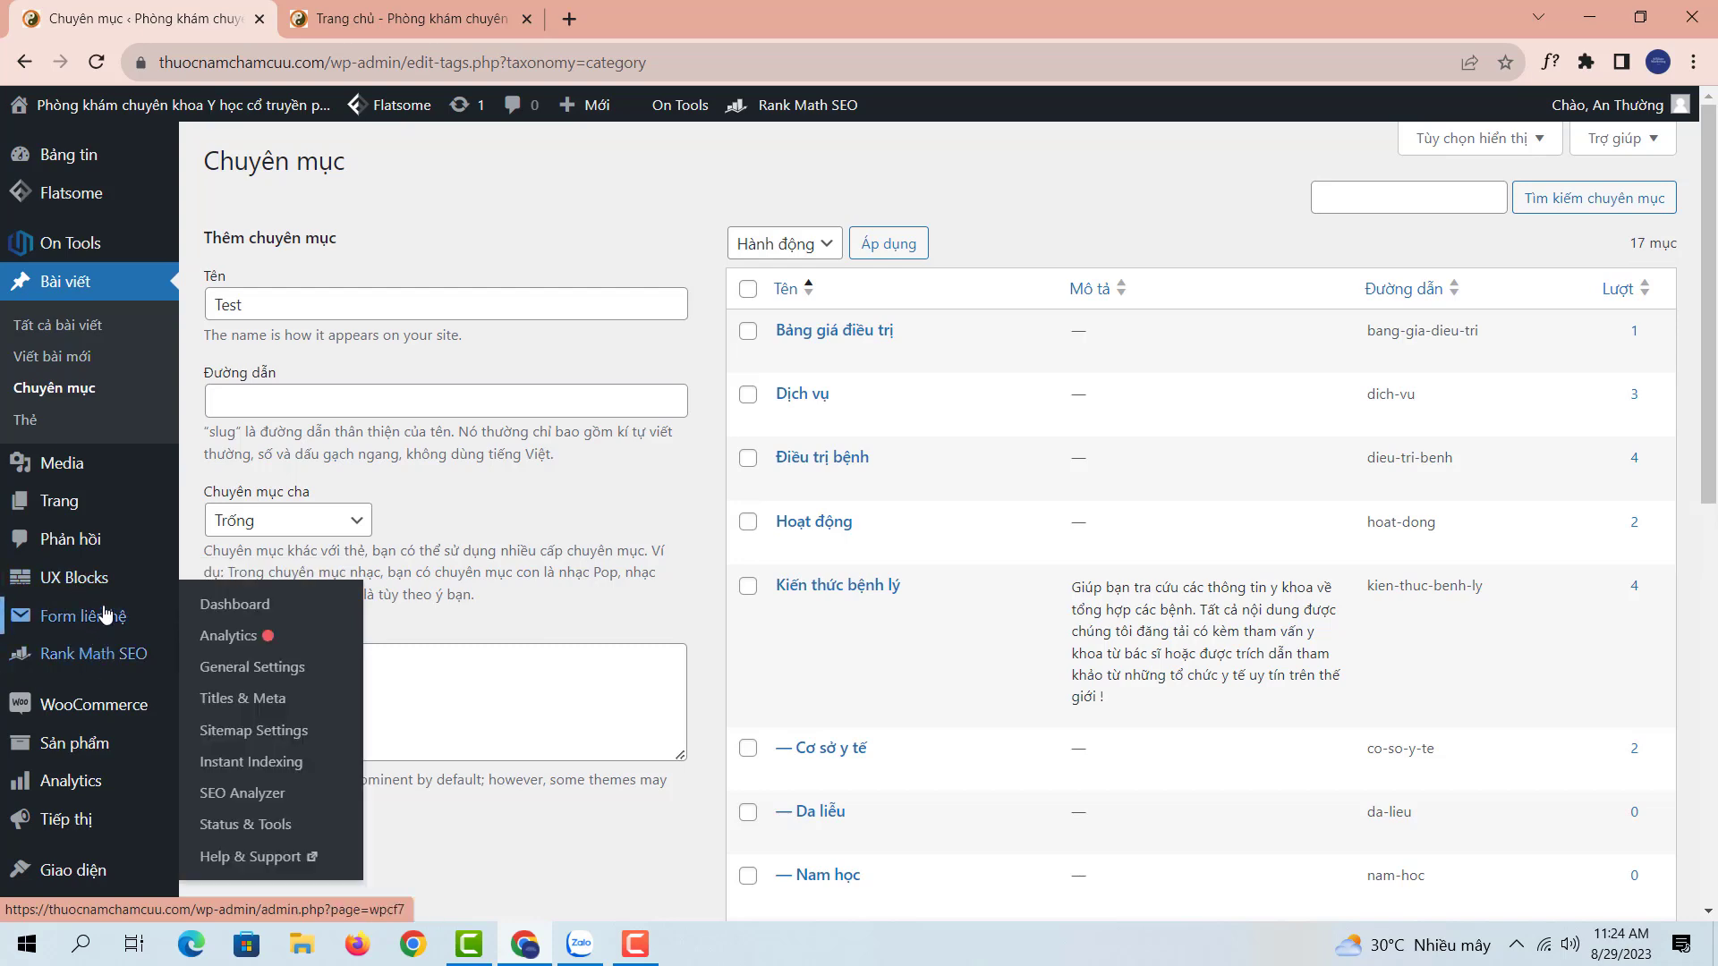
# Open the menu editor for the Main menu and list all post categories available as menu links.
pyautogui.scroll(-1, 99, 616)
pyautogui.scroll(-2, 79, 562)
pyautogui.moveTo(74, 573)
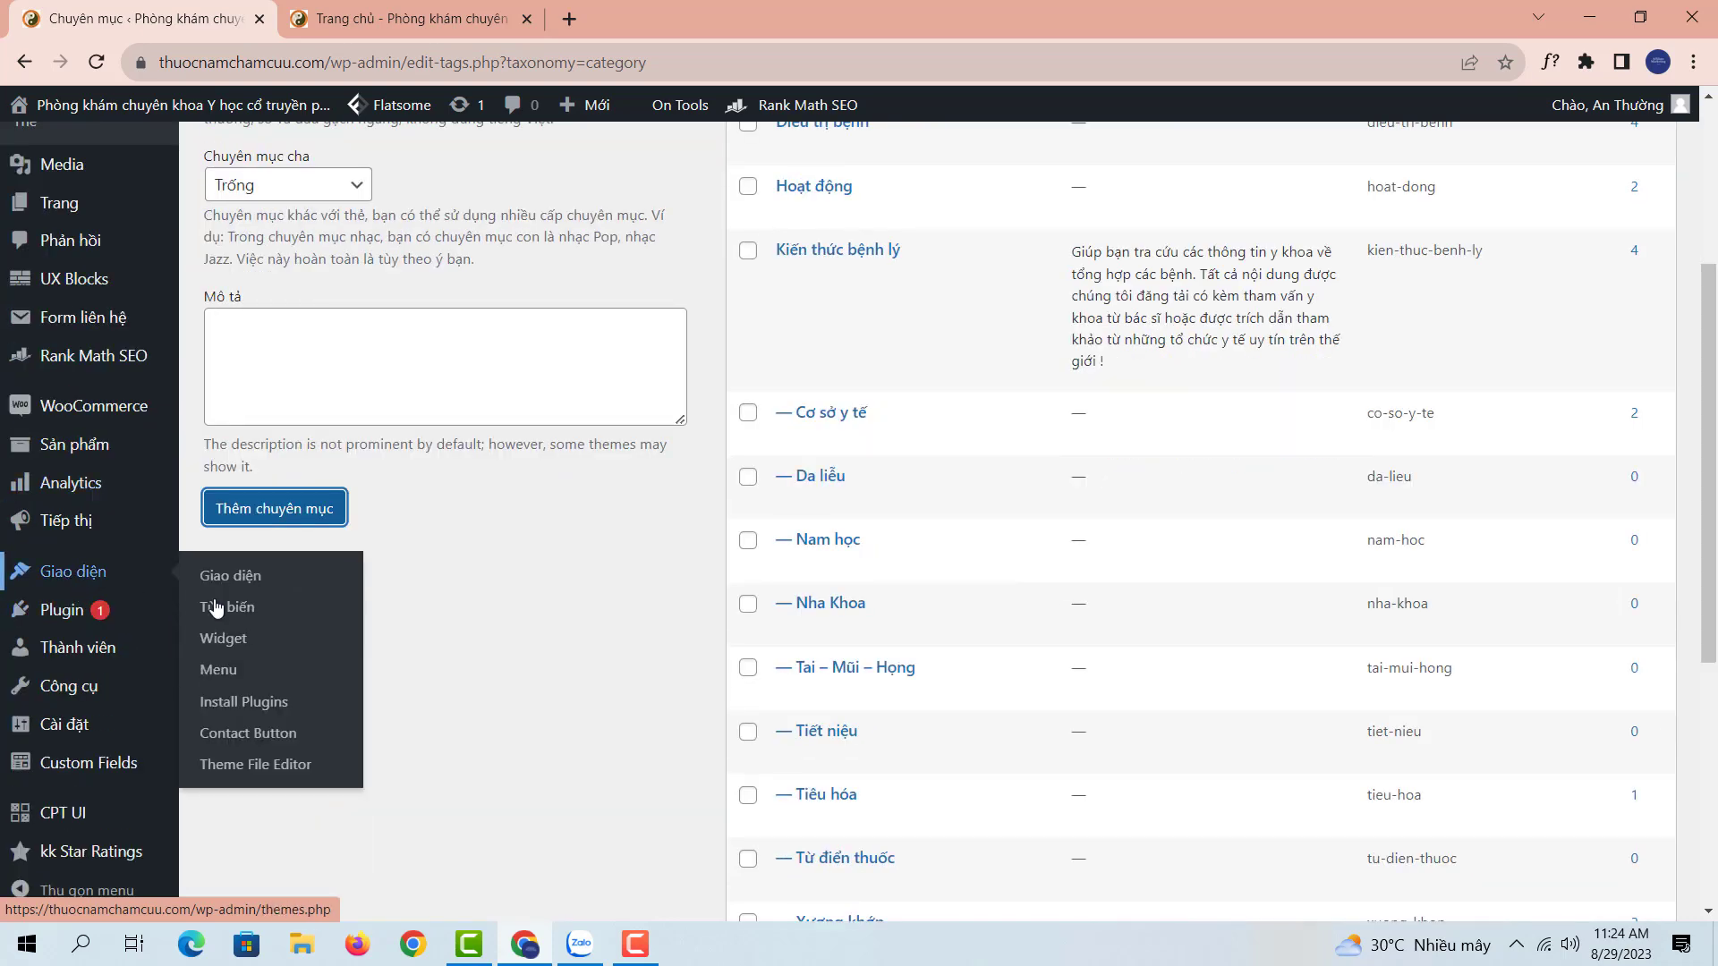
pyautogui.click(229, 671)
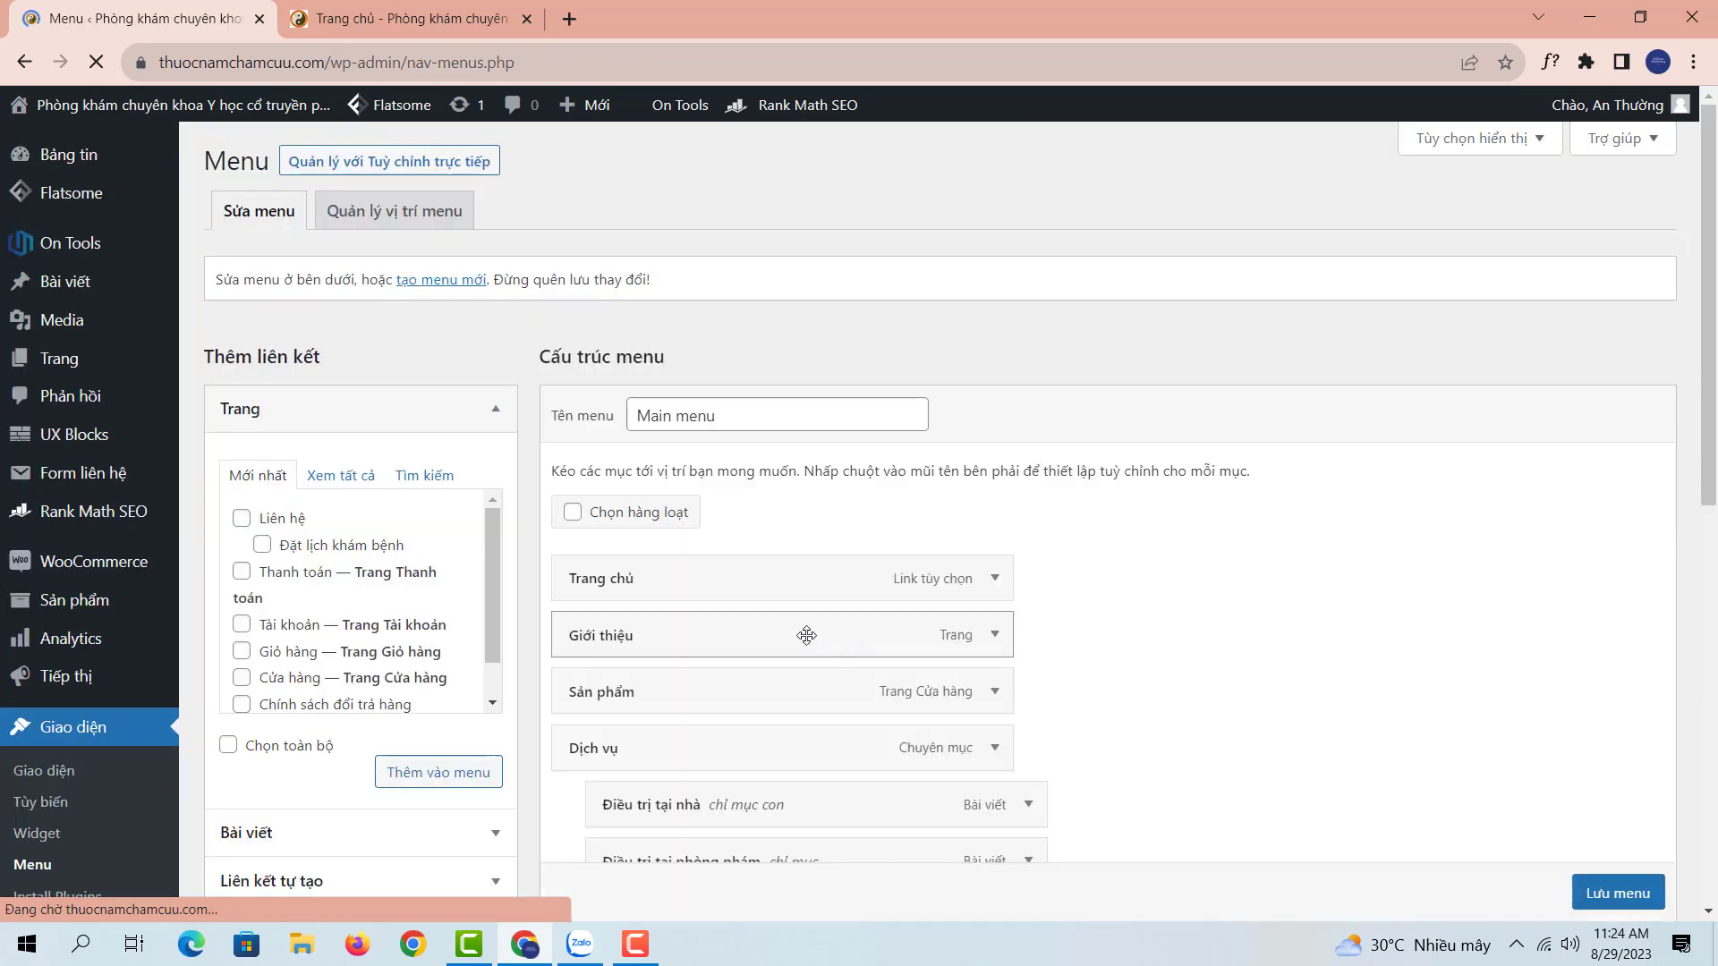
pyautogui.scroll(-1, 751, 591)
pyautogui.scroll(-1, 358, 501)
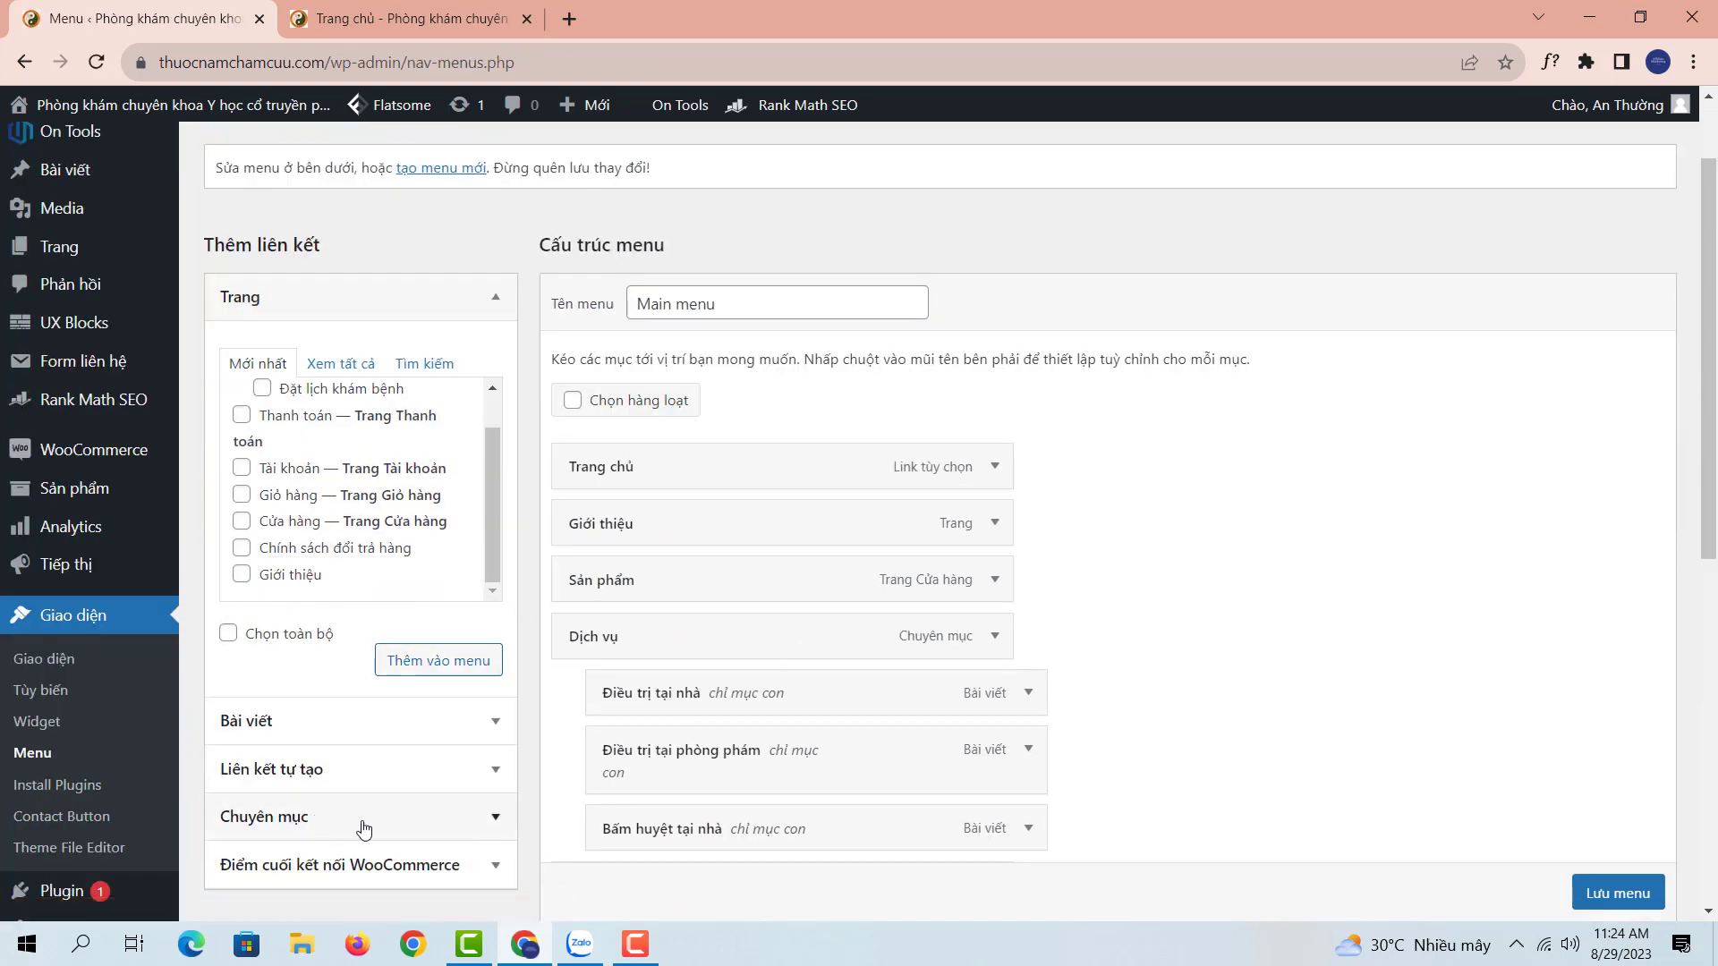
pyautogui.click(453, 827)
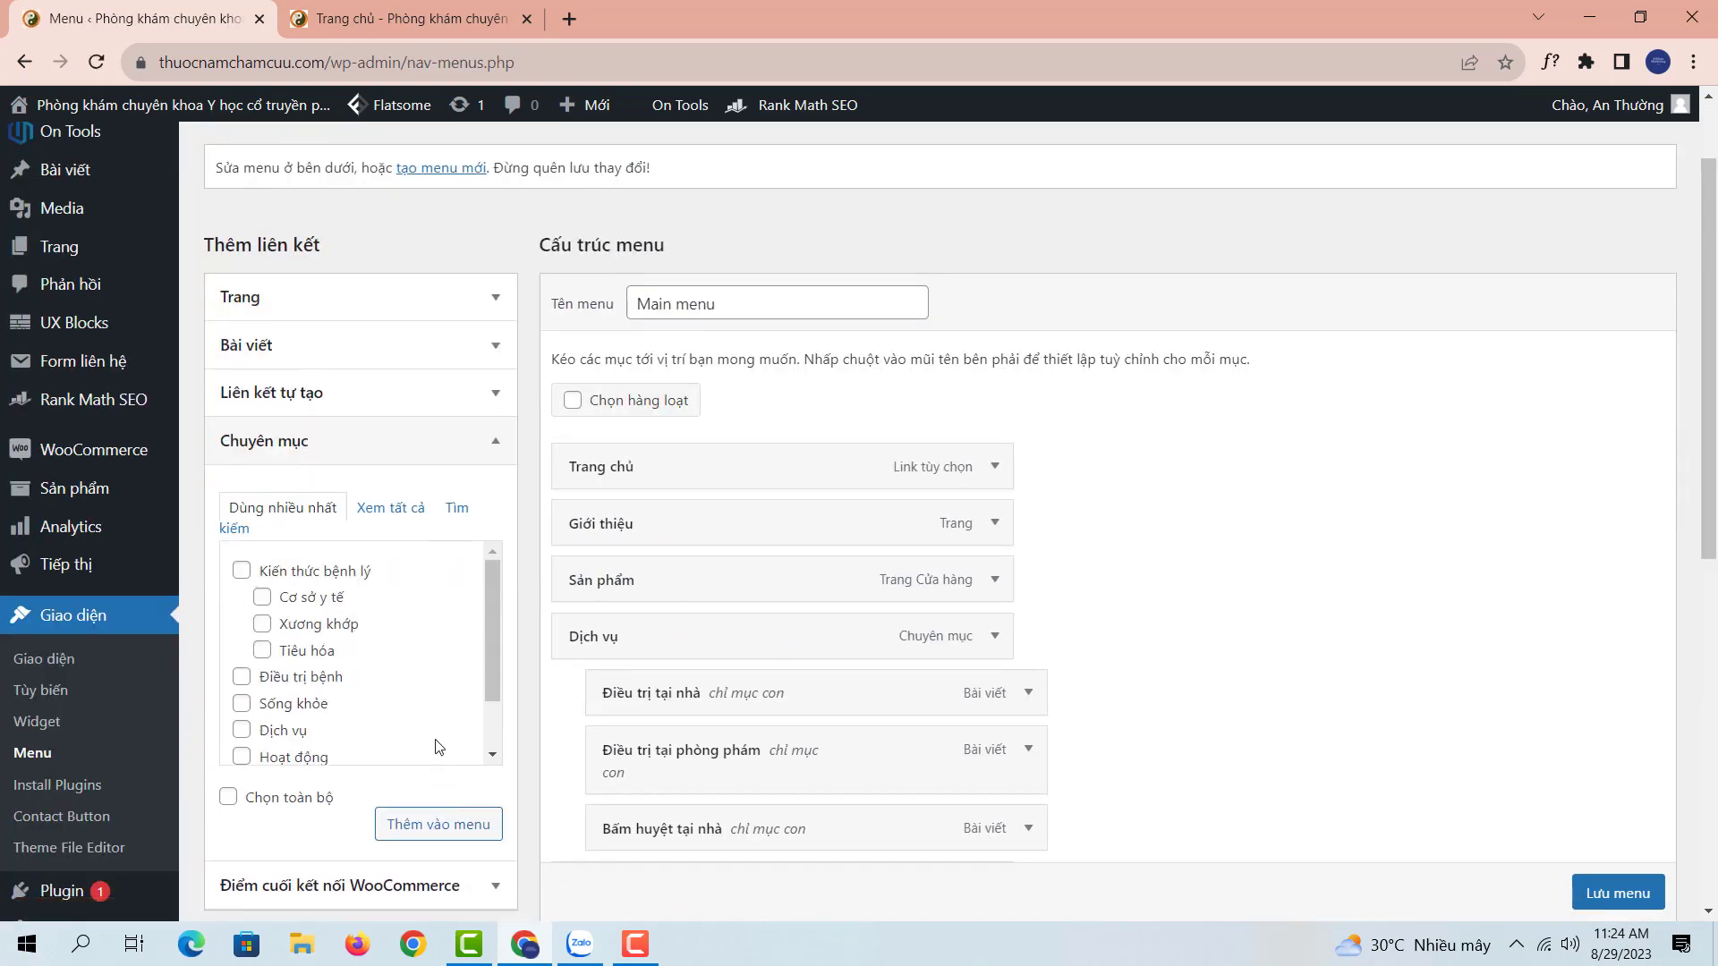
pyautogui.click(401, 518)
# Add the Test category to the Main menu and save the menu.
pyautogui.scroll(-3, 407, 614)
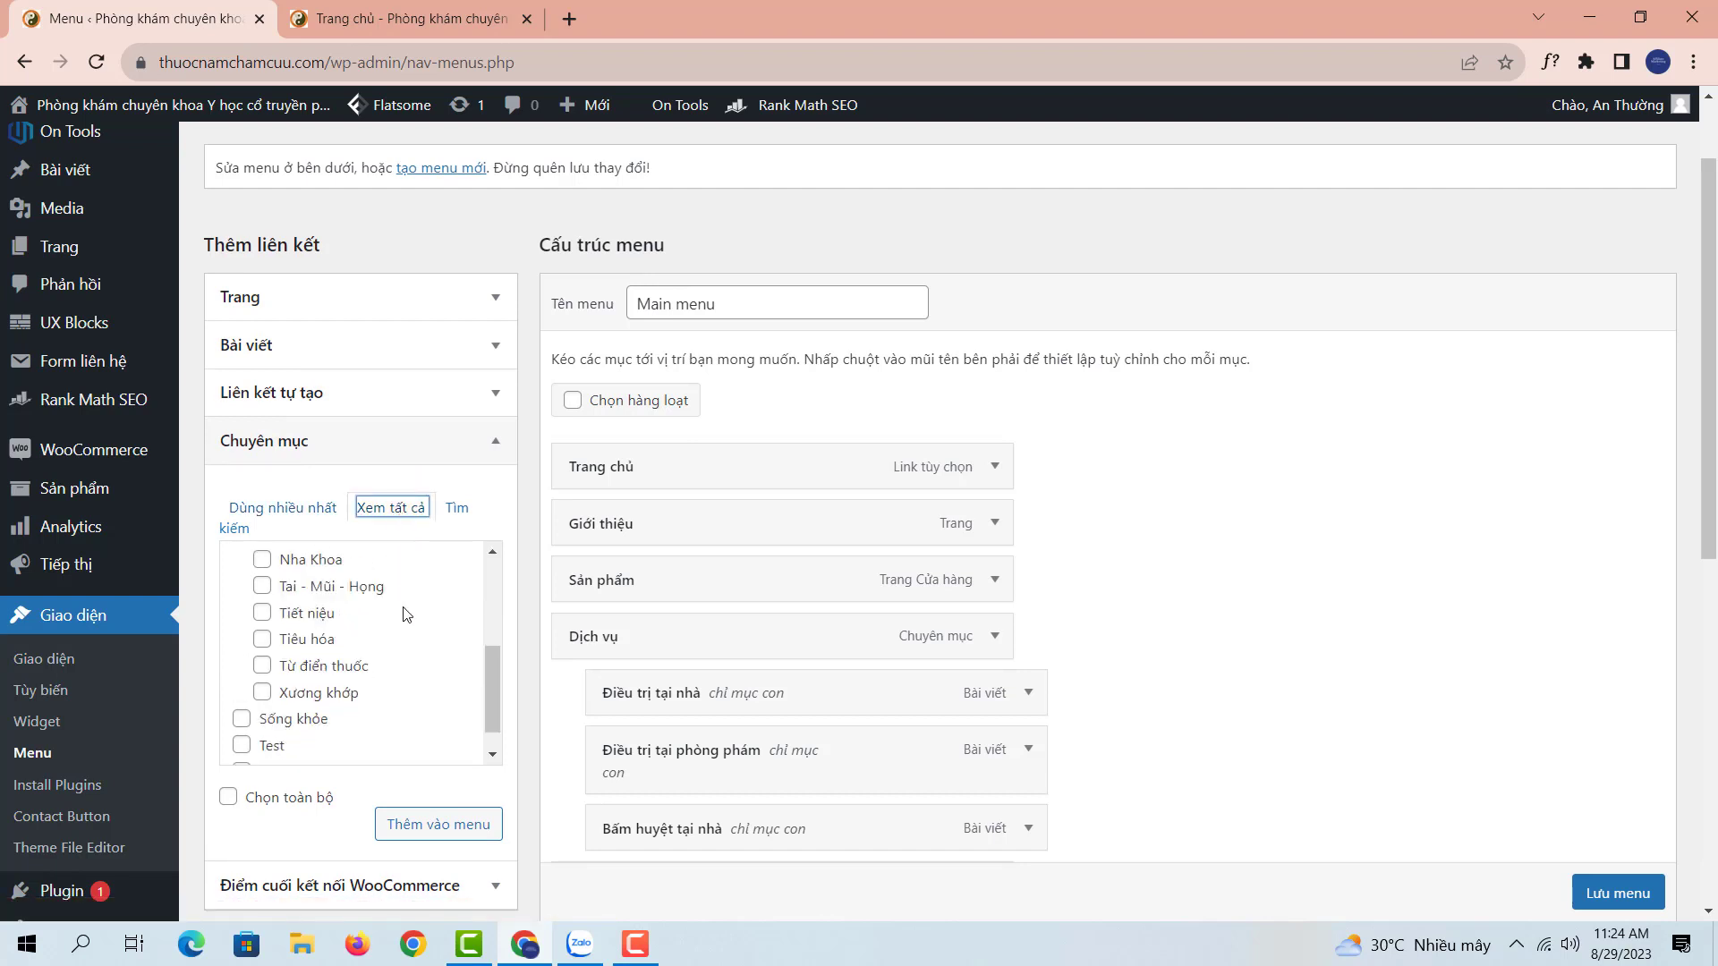
pyautogui.scroll(-1, 407, 614)
pyautogui.click(240, 713)
pyautogui.click(452, 828)
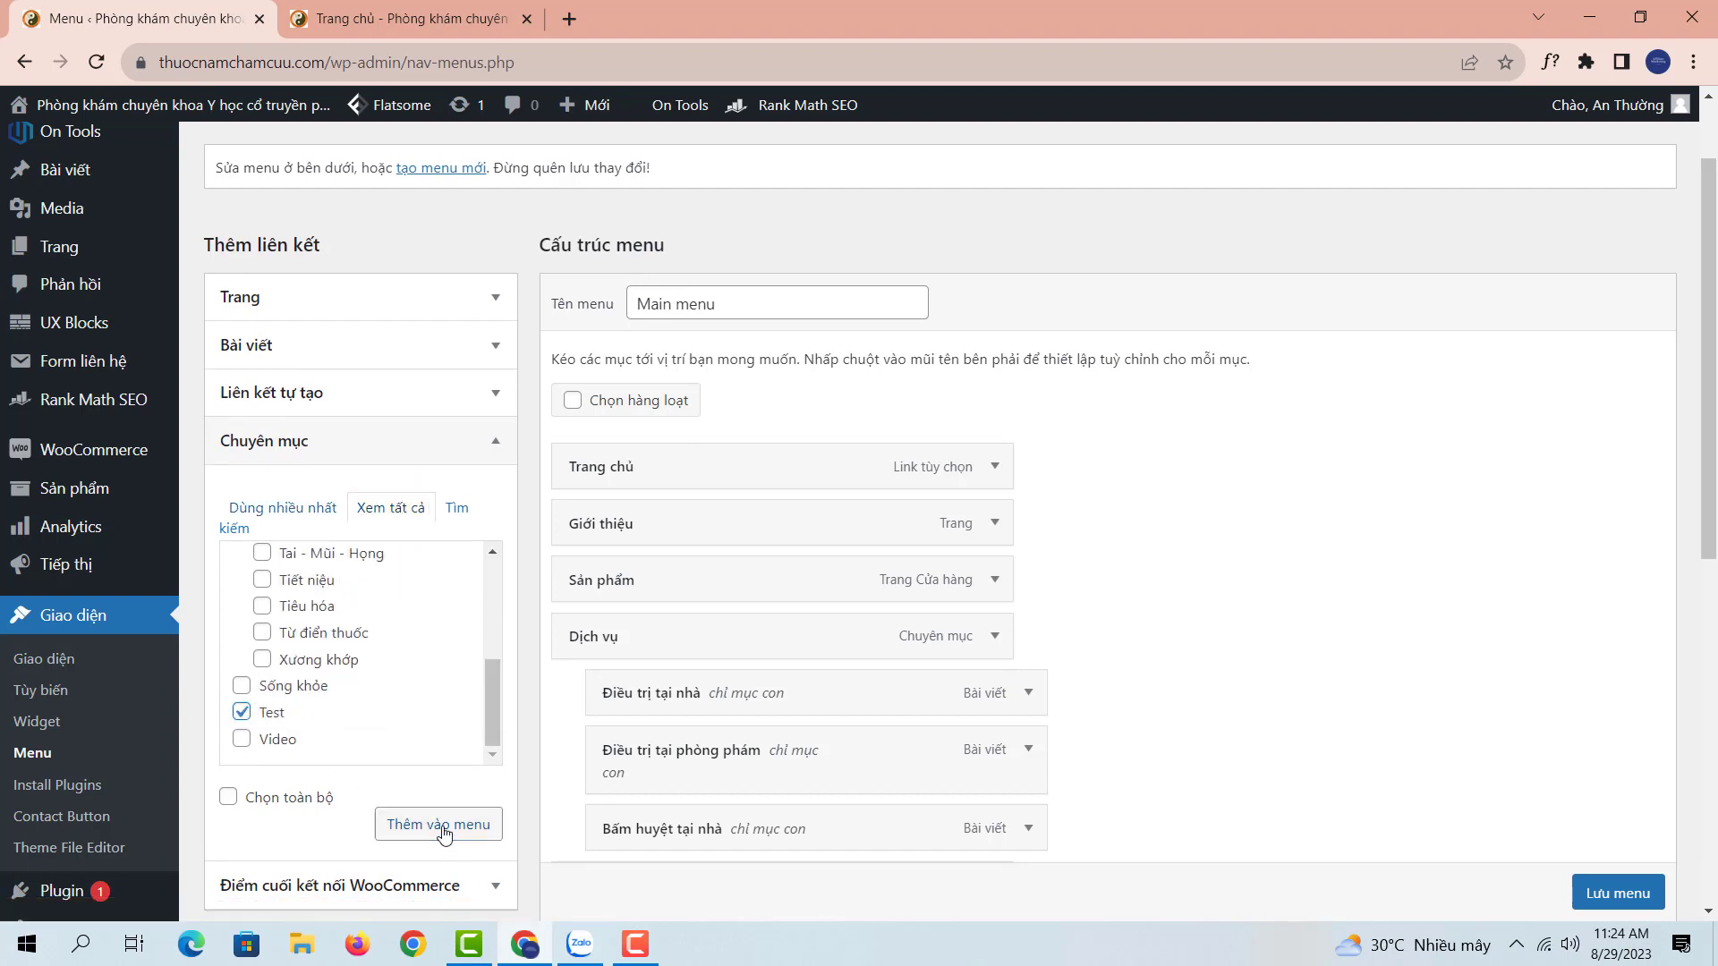
pyautogui.scroll(-5, 1342, 706)
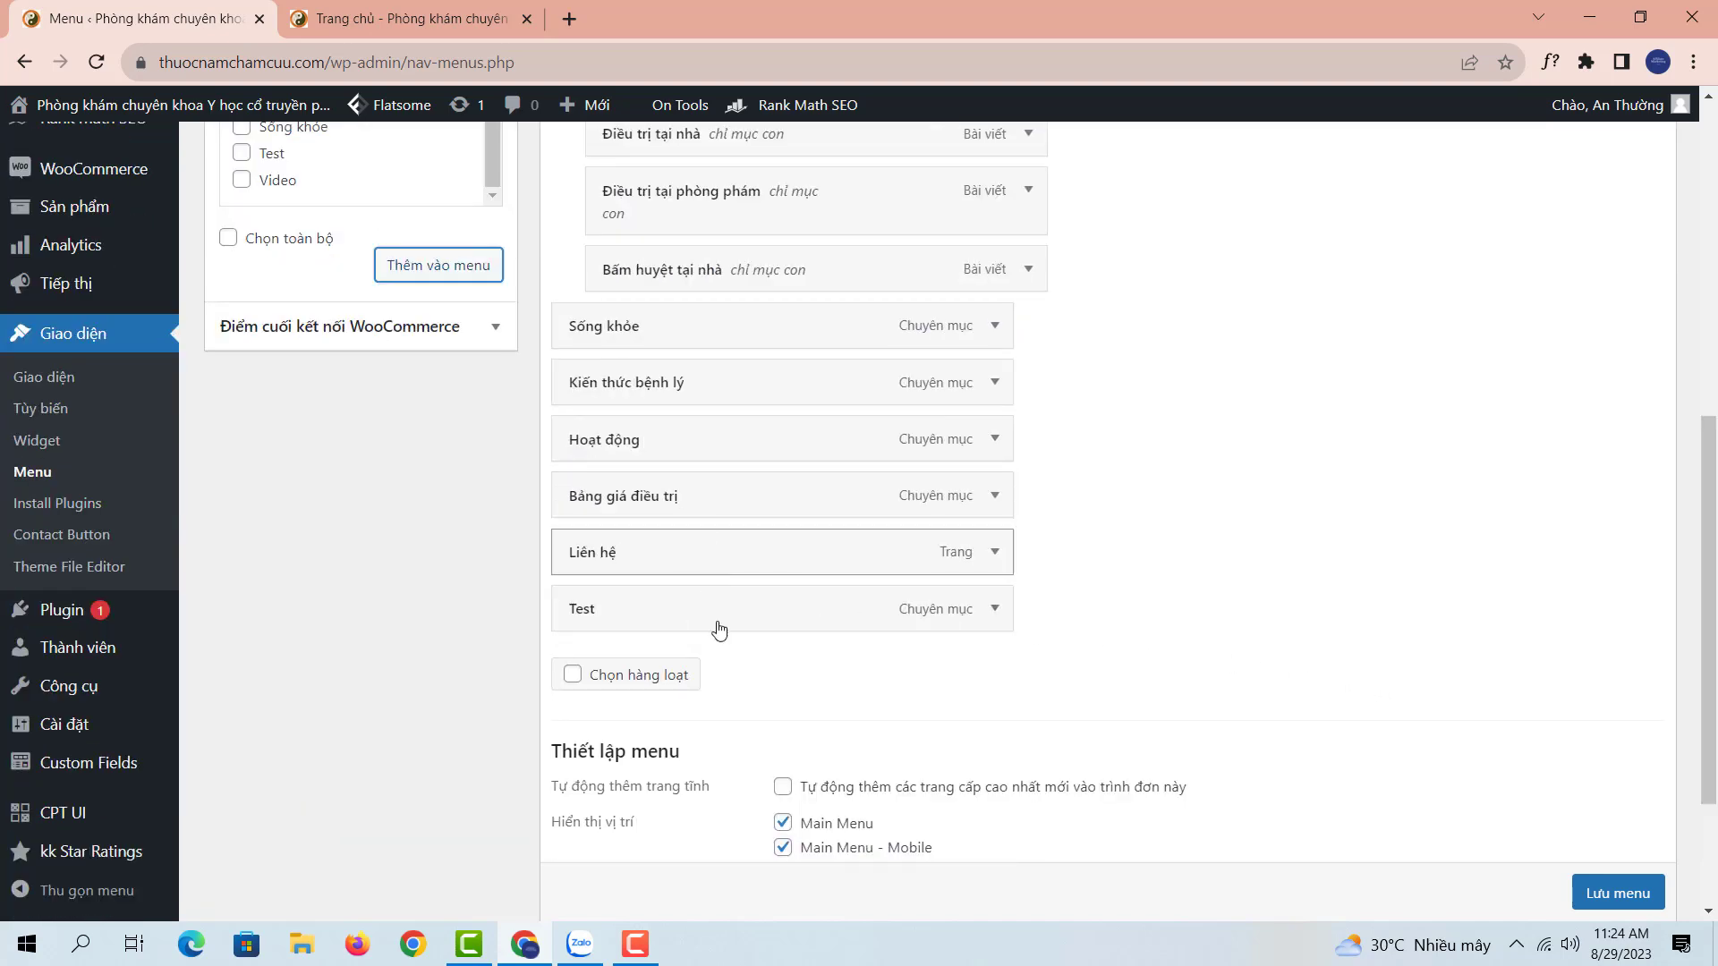
pyautogui.scroll(-1, 1594, 899)
pyautogui.click(1594, 895)
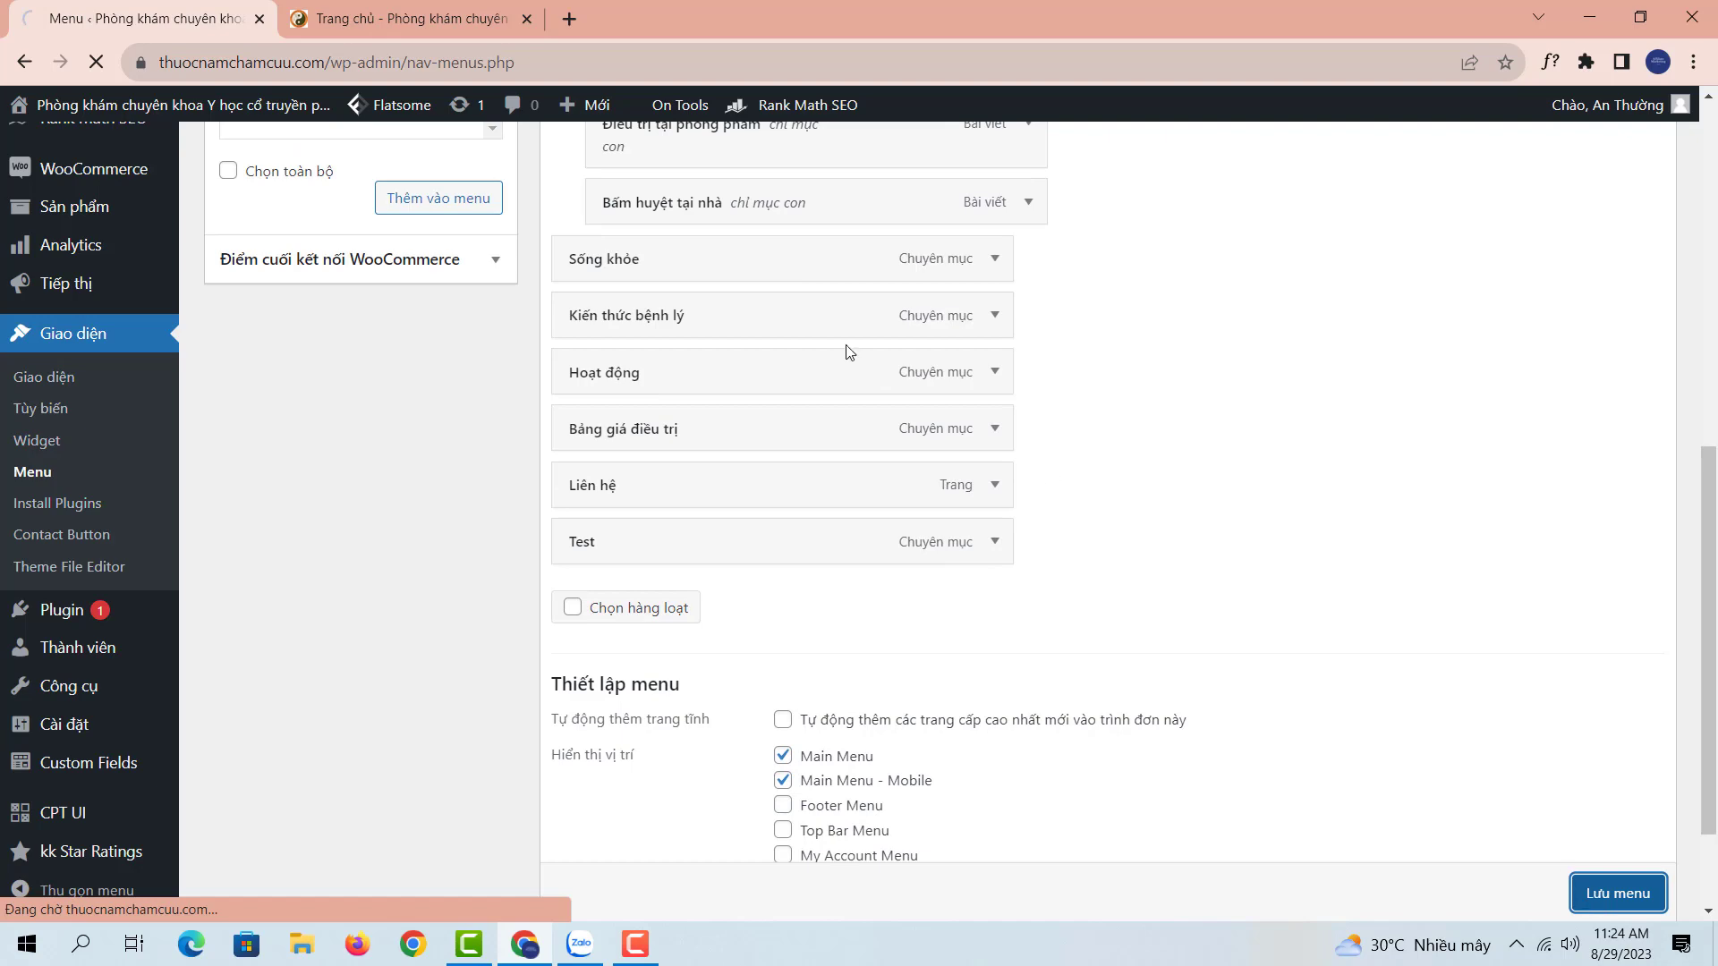
# Reload the live homepage to check the navigation bar for the Test item, and return to the menu editor.
pyautogui.click(394, 18)
pyautogui.press('F5')
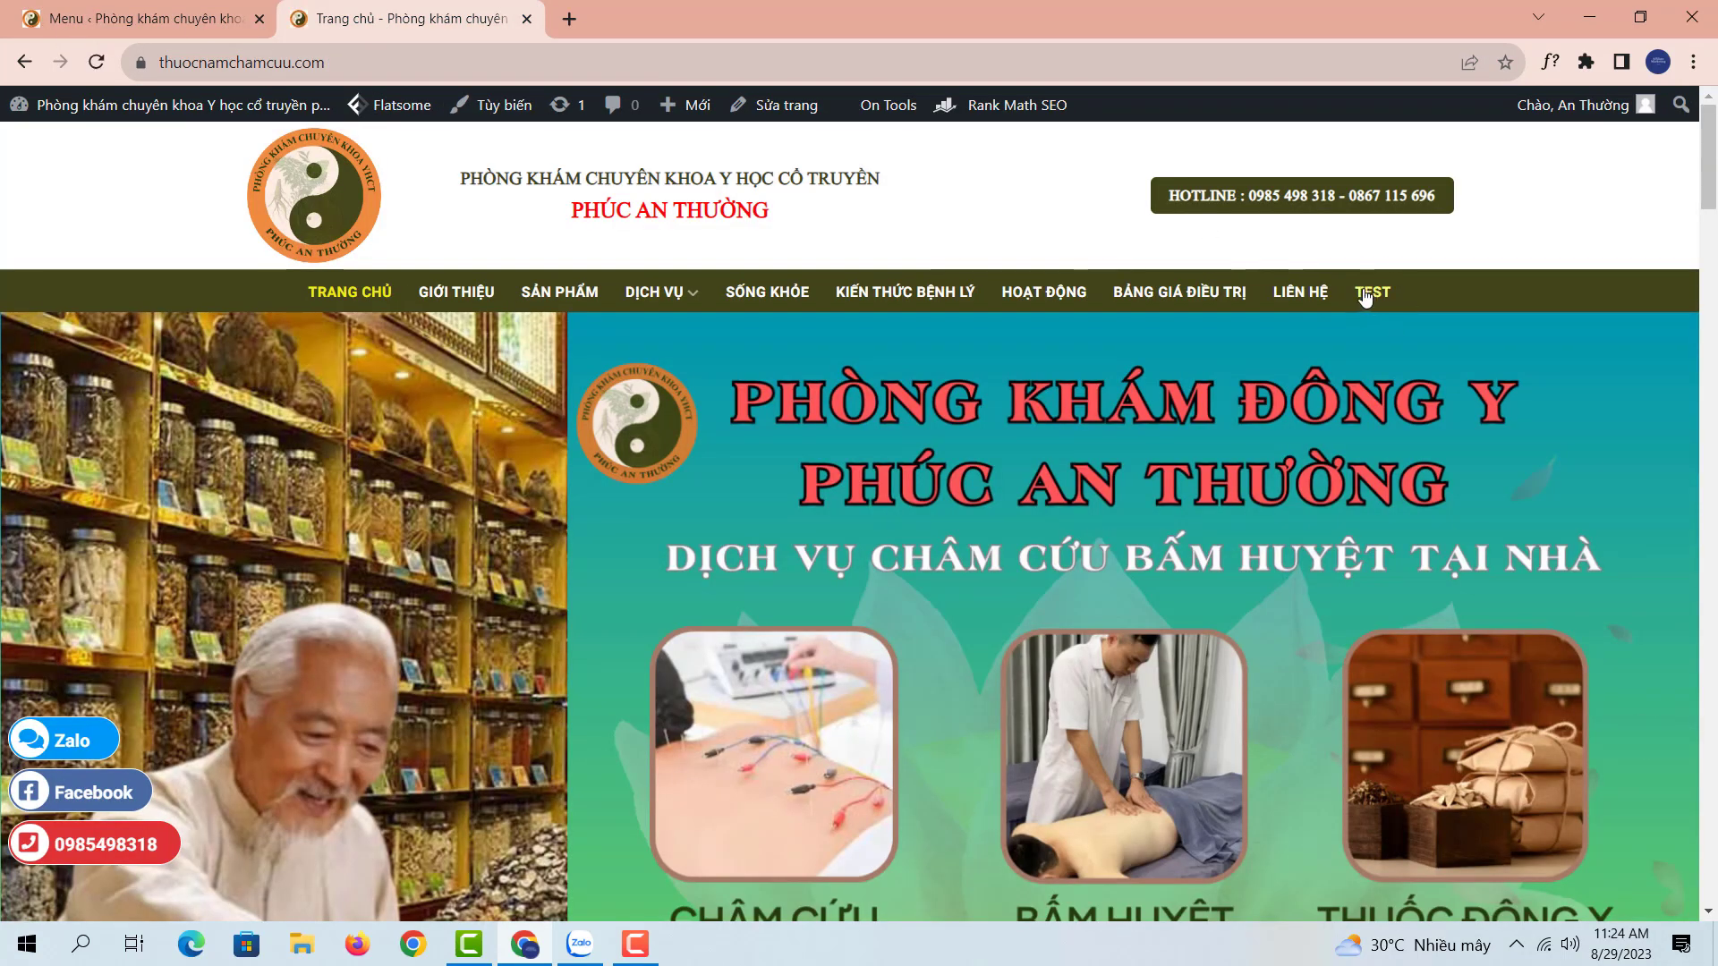
pyautogui.click(99, 19)
# Nest the Test item as a sub-item under Liên hệ and save the menu.
pyautogui.scroll(-7, 1110, 561)
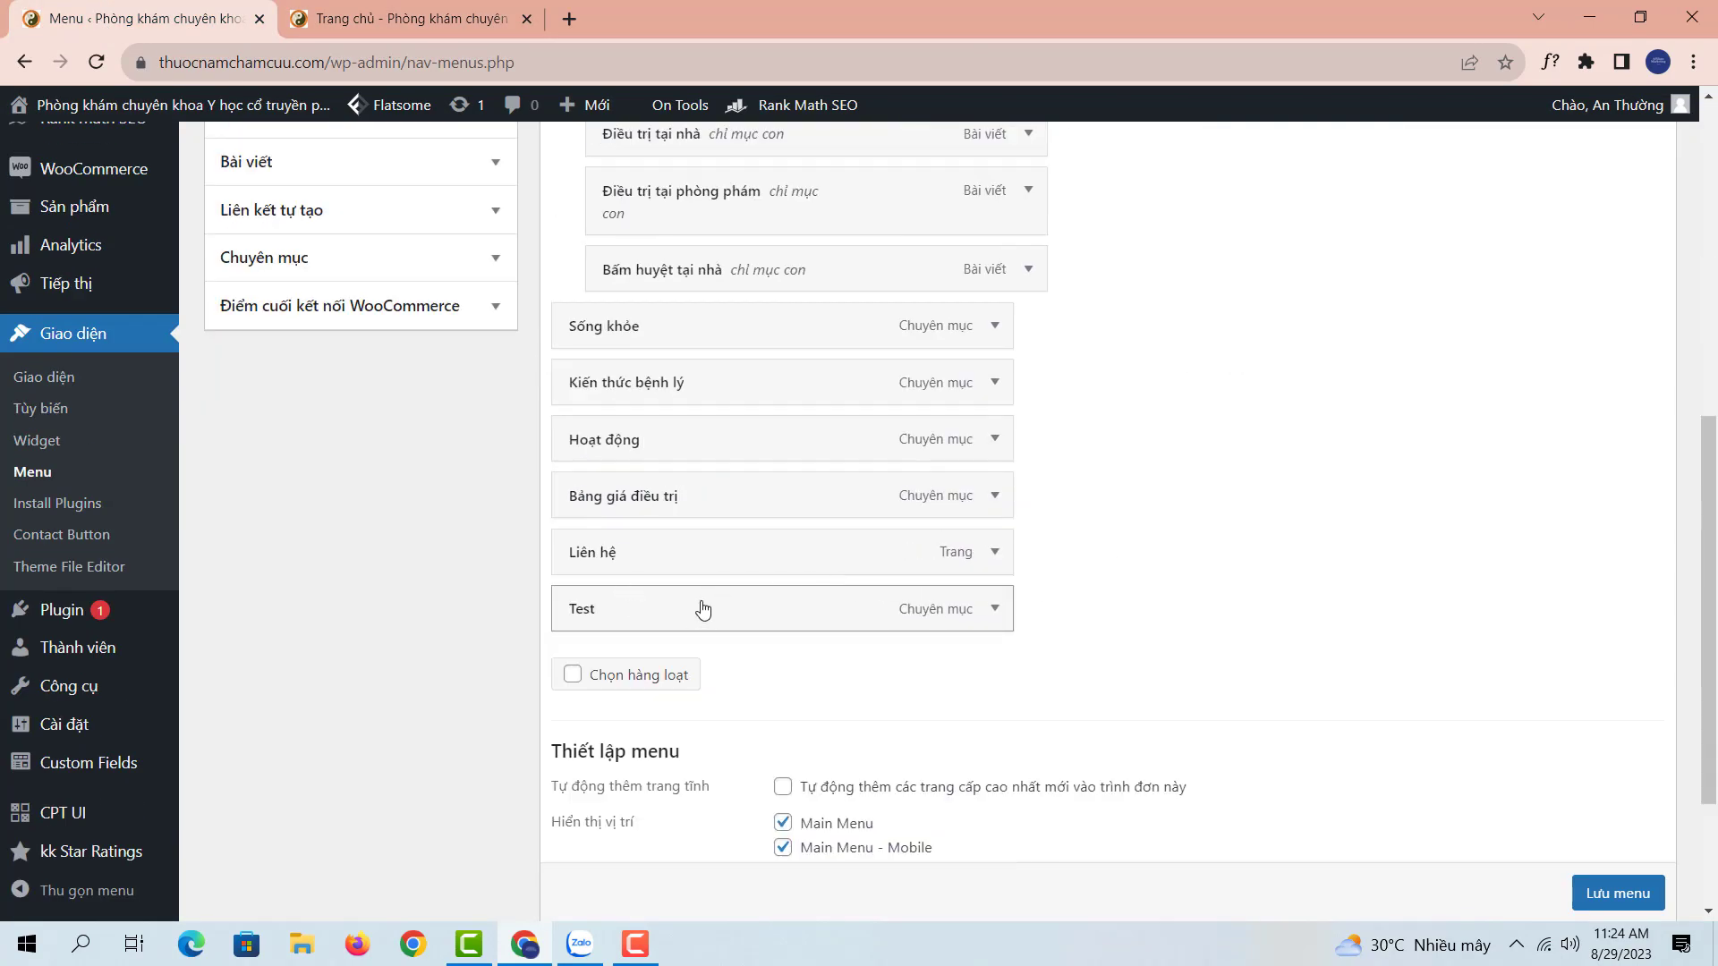
pyautogui.moveTo(702, 610); pyautogui.dragTo(751, 606)
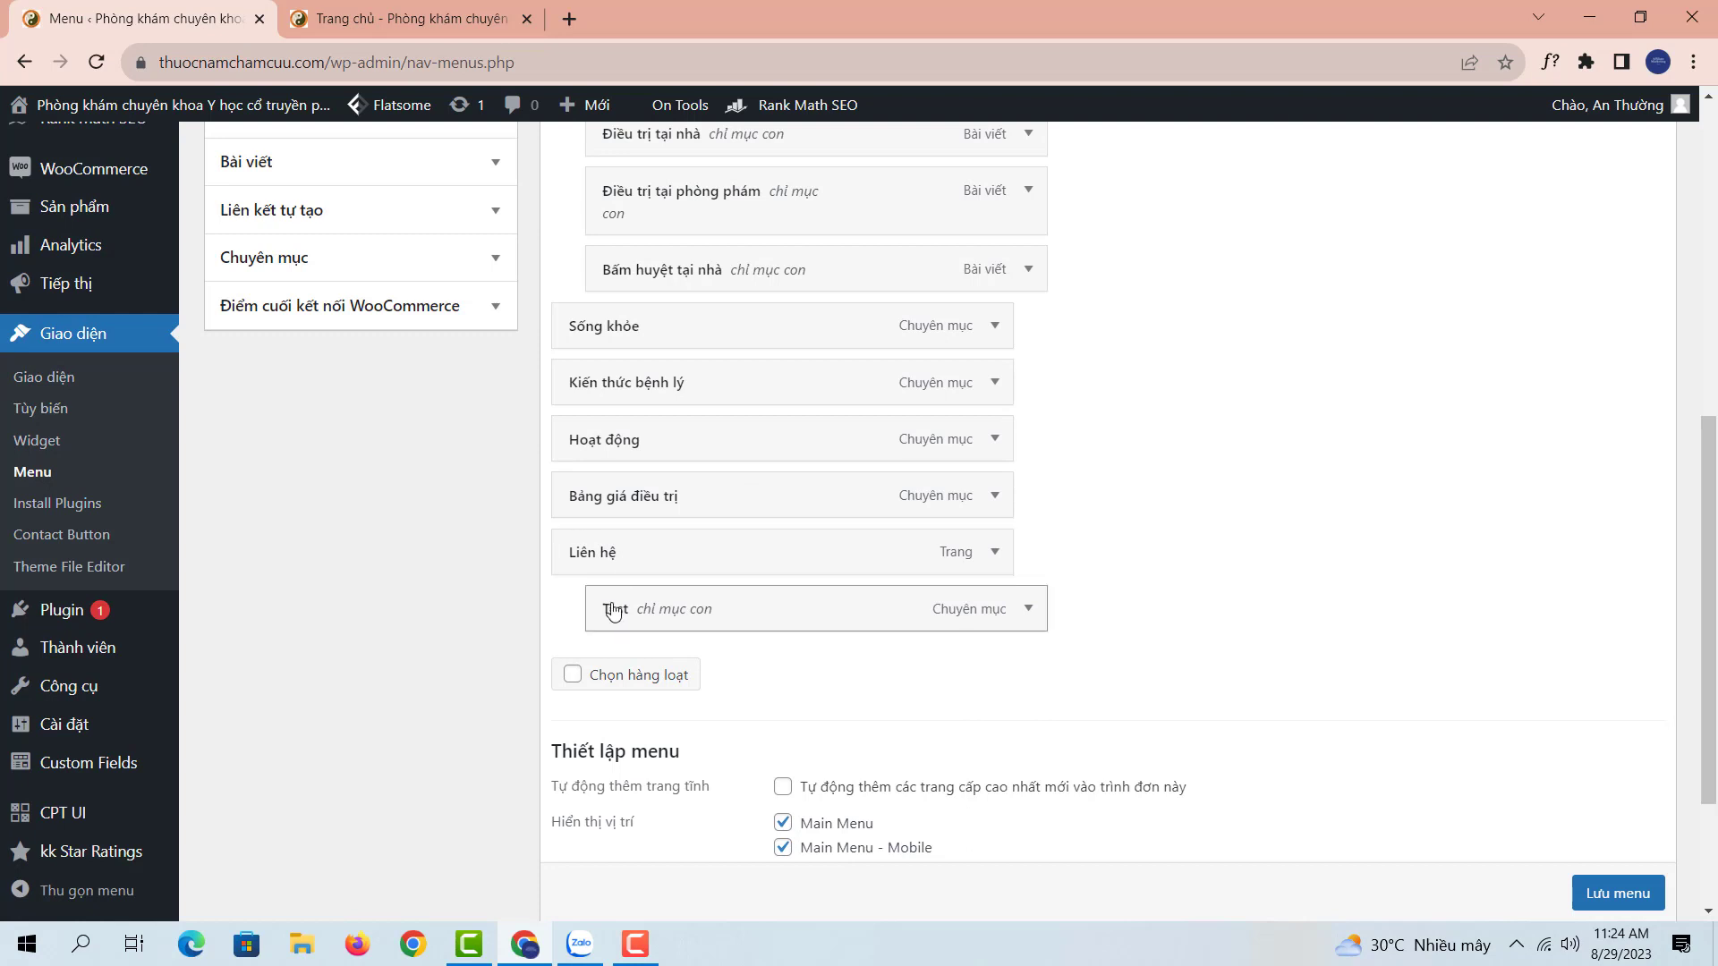
pyautogui.moveTo(641, 624)
pyautogui.mouseDown()
pyautogui.moveTo(602, 621)
pyautogui.moveTo(644, 612)
pyautogui.mouseUp()
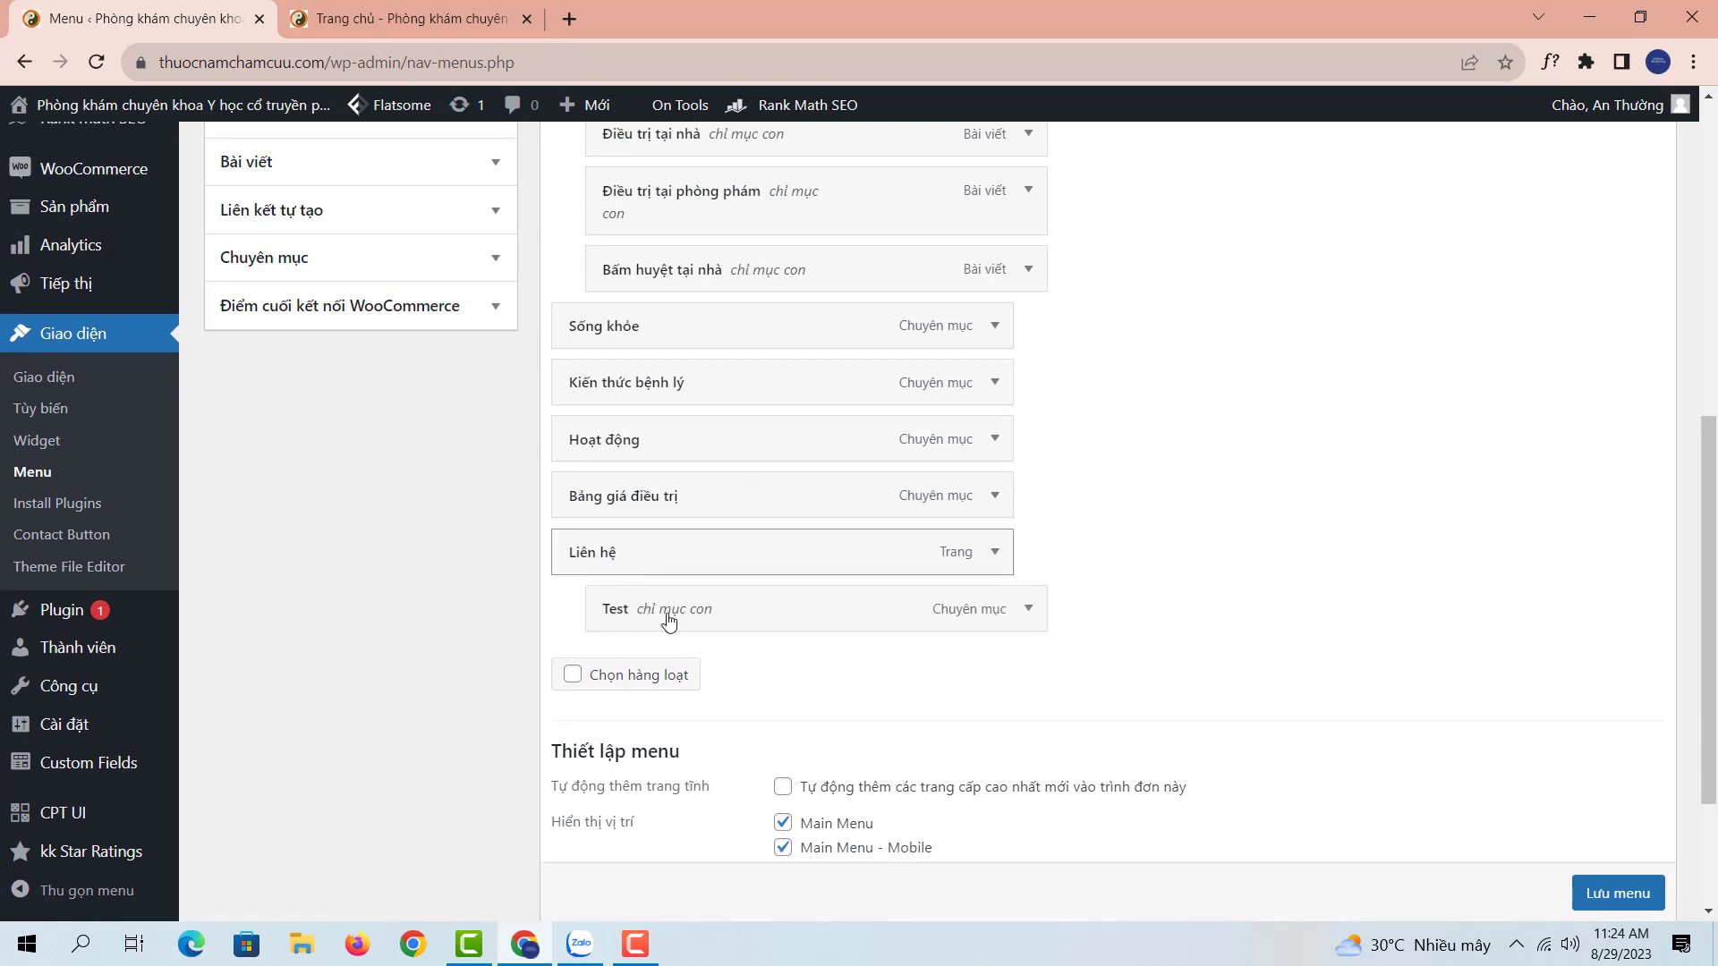
pyautogui.scroll(-1, 1620, 902)
pyautogui.click(1620, 895)
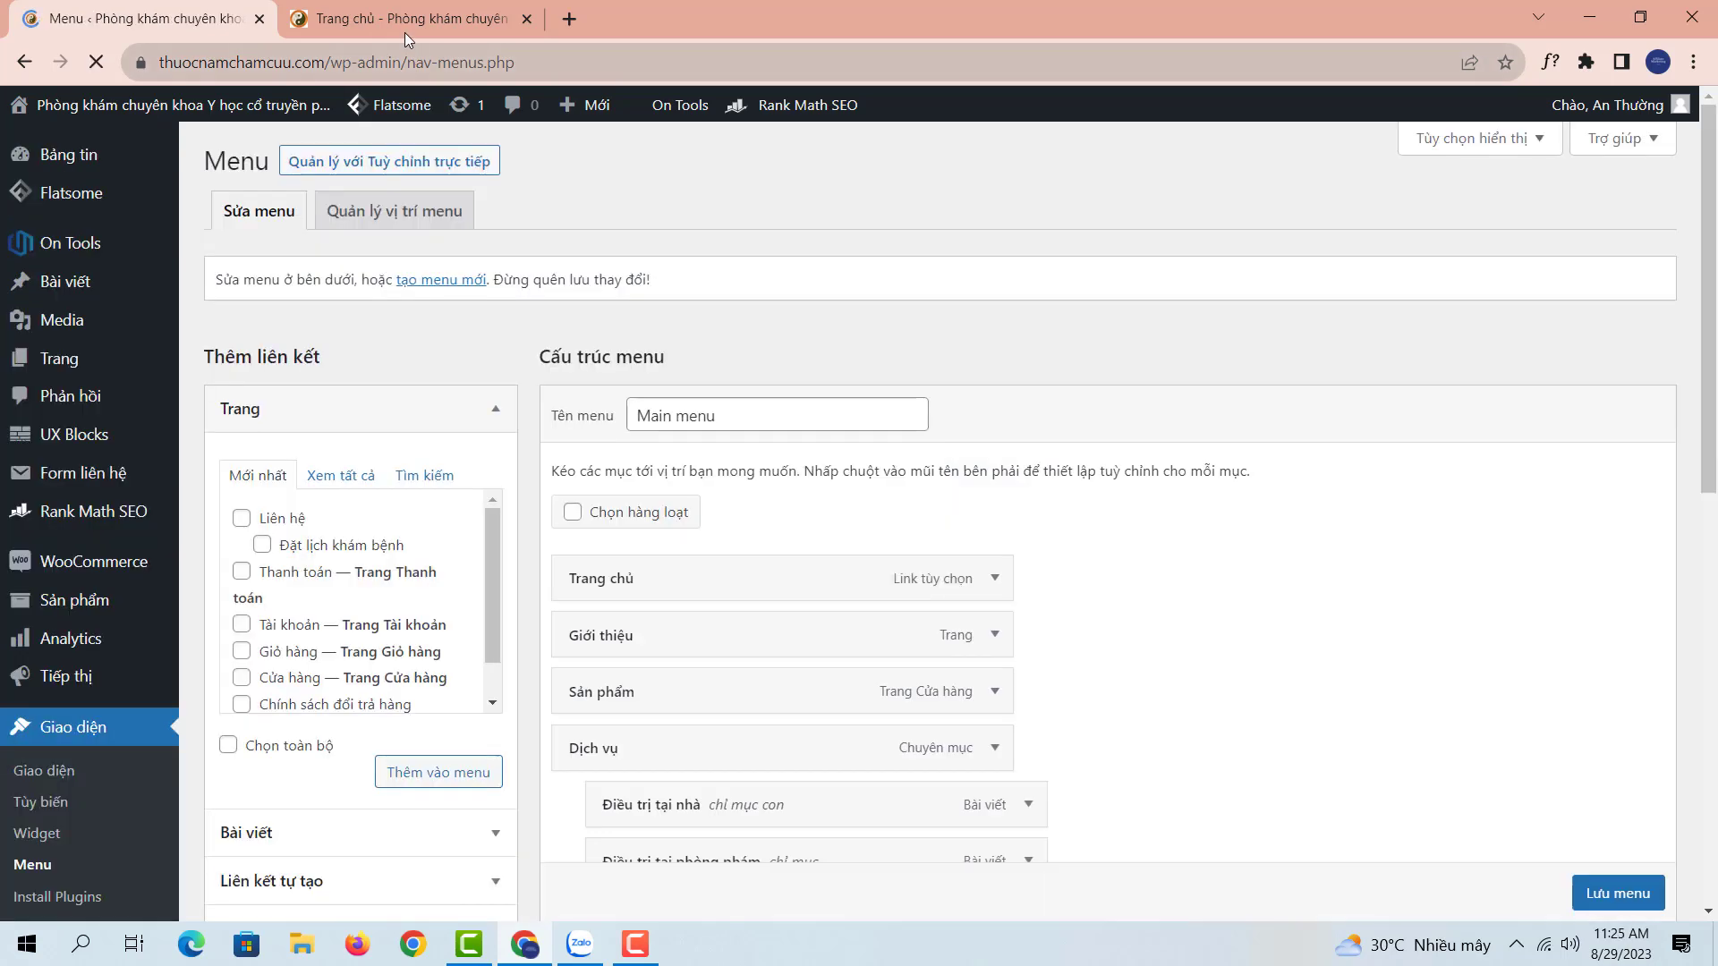
# Reload the live homepage, inspect the Liên hệ dropdown, and return to the menu editor.
pyautogui.click(404, 27)
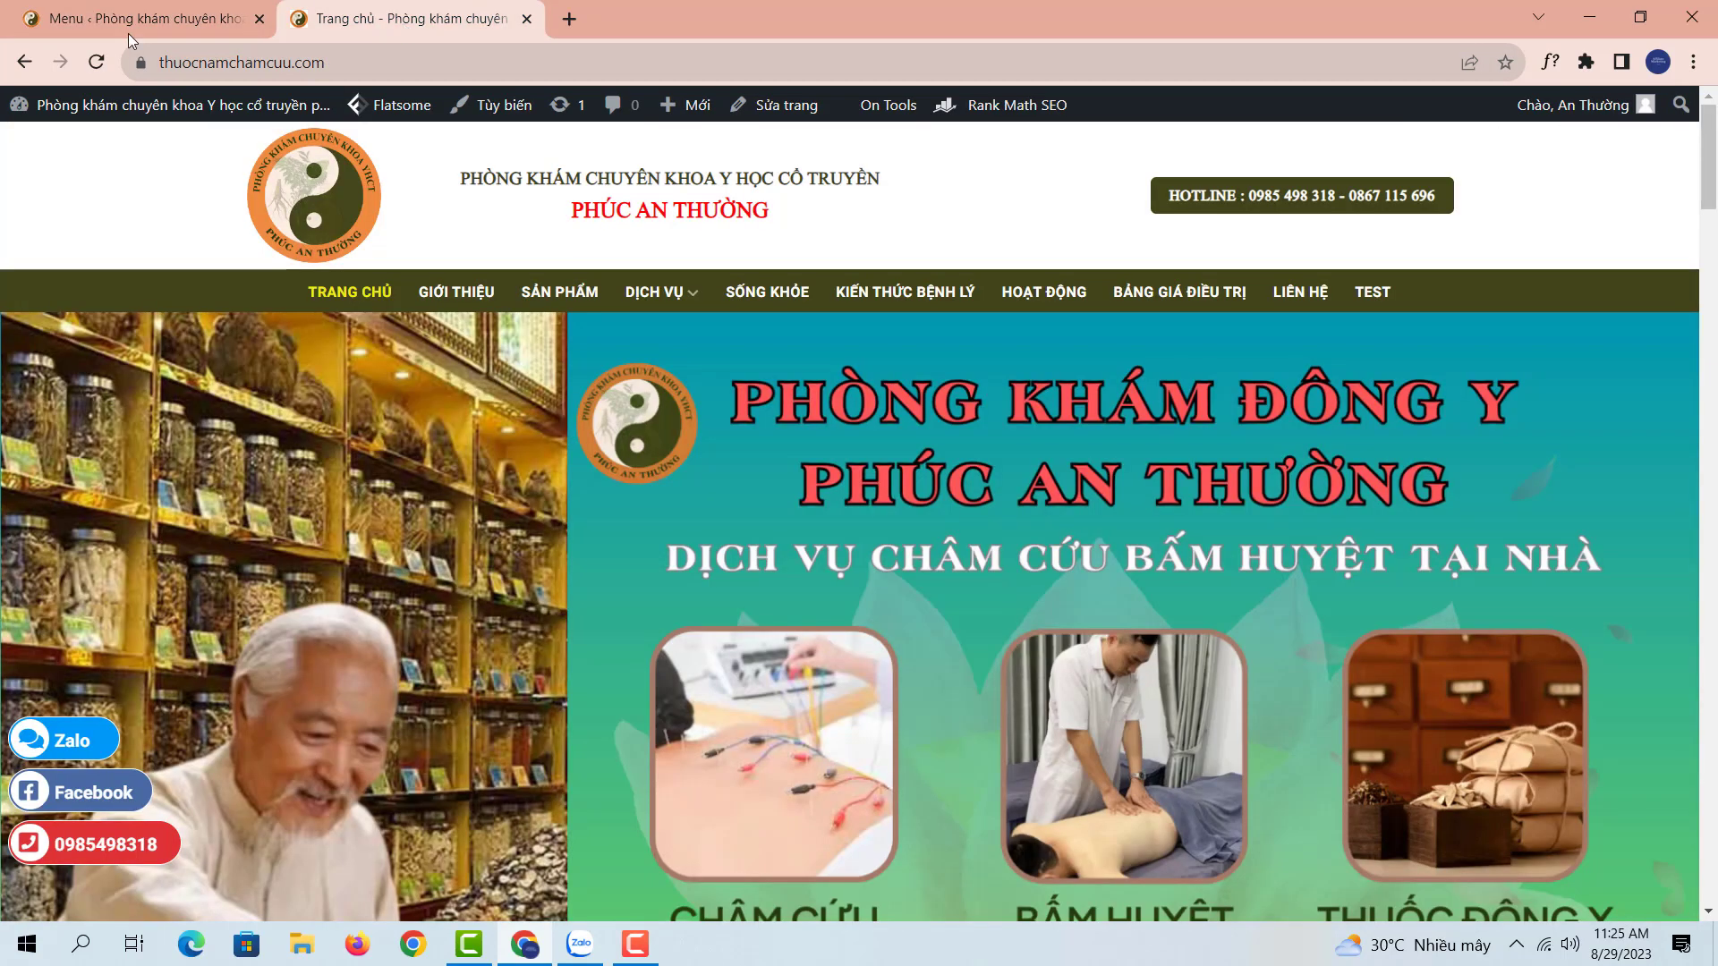
pyautogui.click(98, 62)
pyautogui.moveTo(1315, 296)
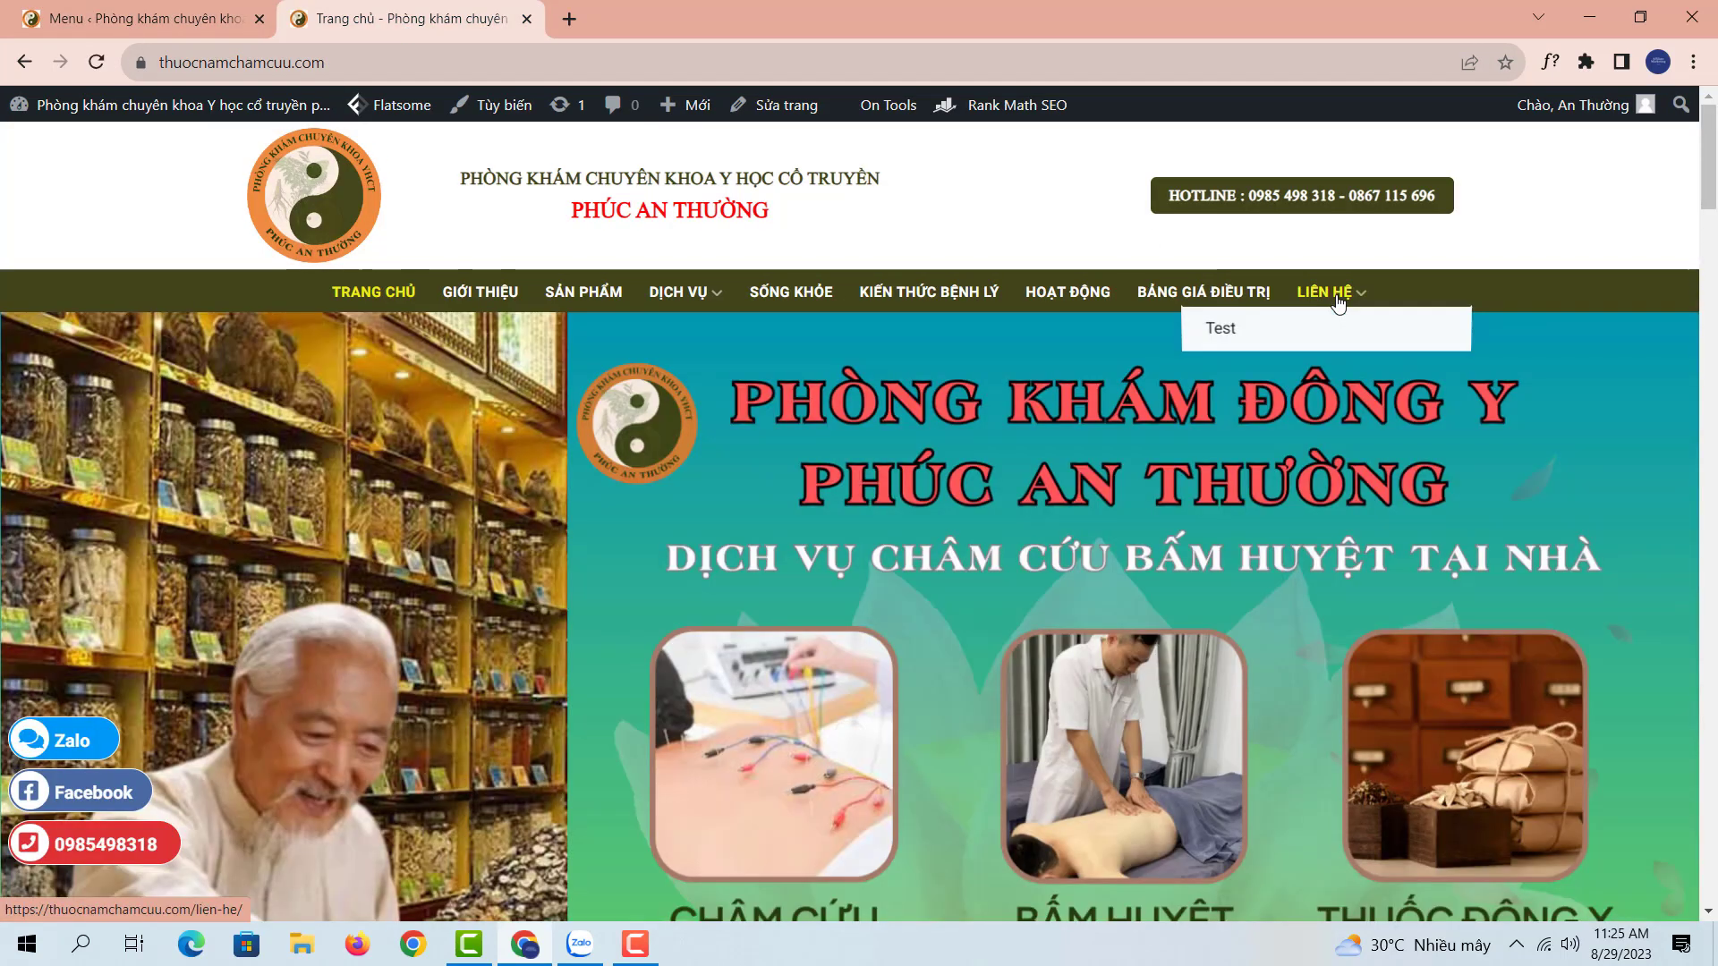
pyautogui.click(161, 19)
# Move Test to the top level between Bảng giá điều trị and Liên hệ, and save the menu.
pyautogui.scroll(-8, 903, 478)
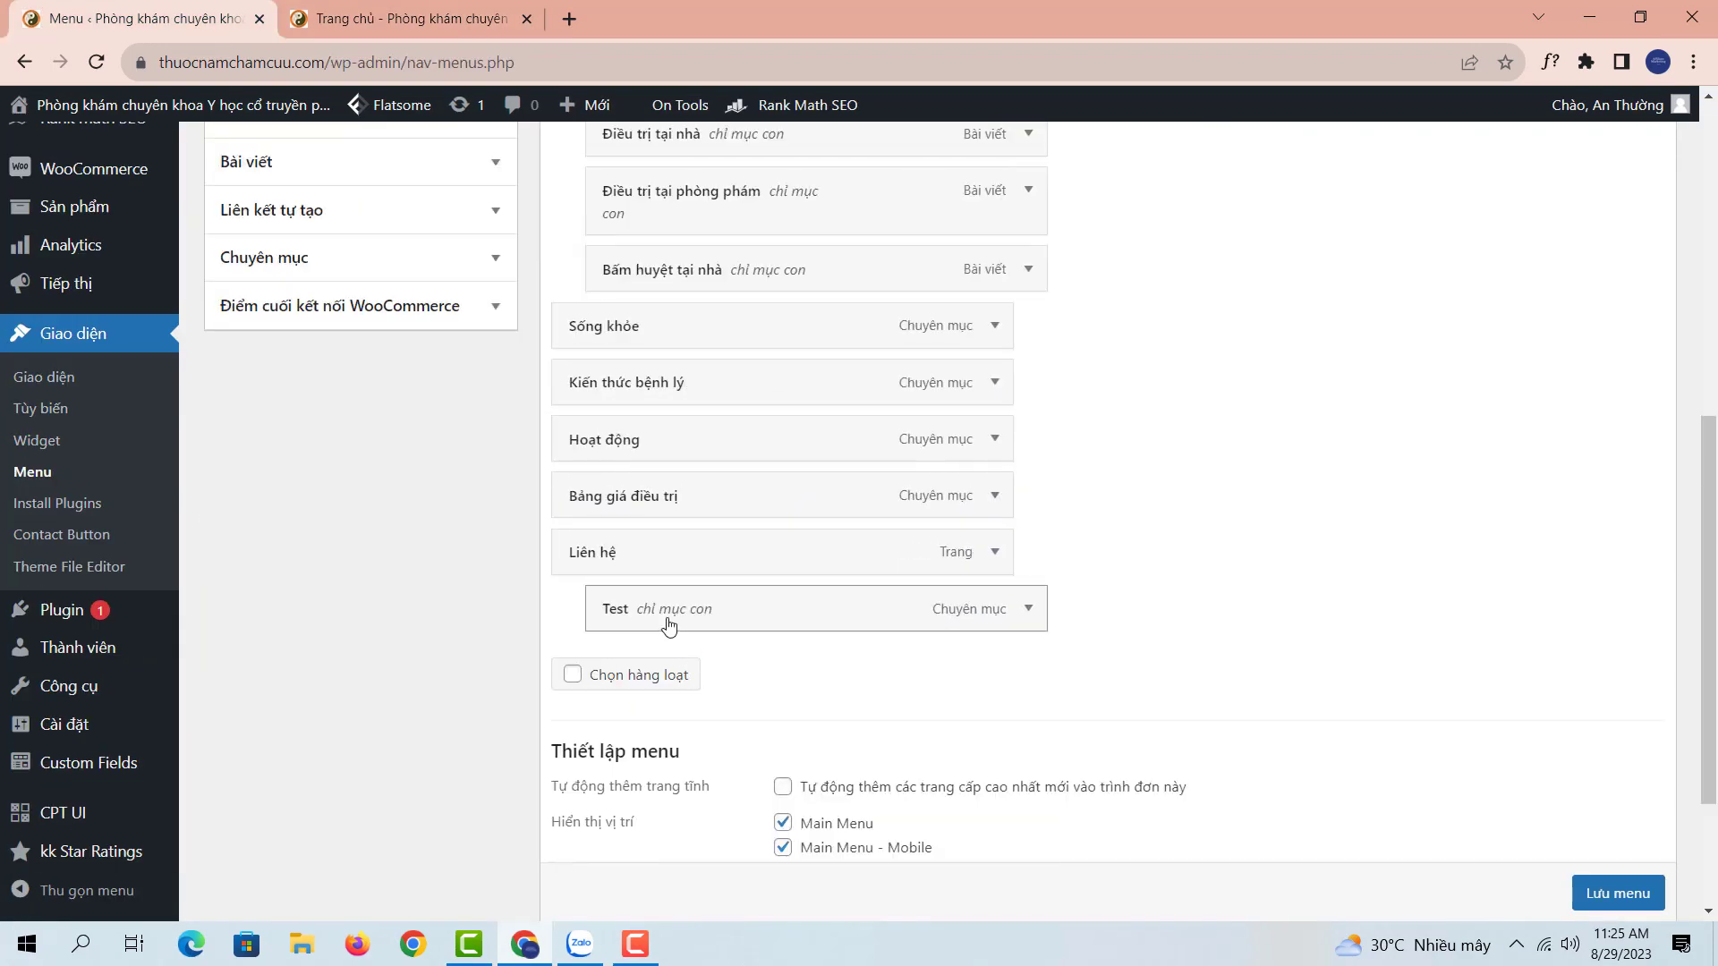
pyautogui.moveTo(787, 616); pyautogui.dragTo(683, 552)
pyautogui.scroll(-1, 1614, 877)
pyautogui.click(1616, 893)
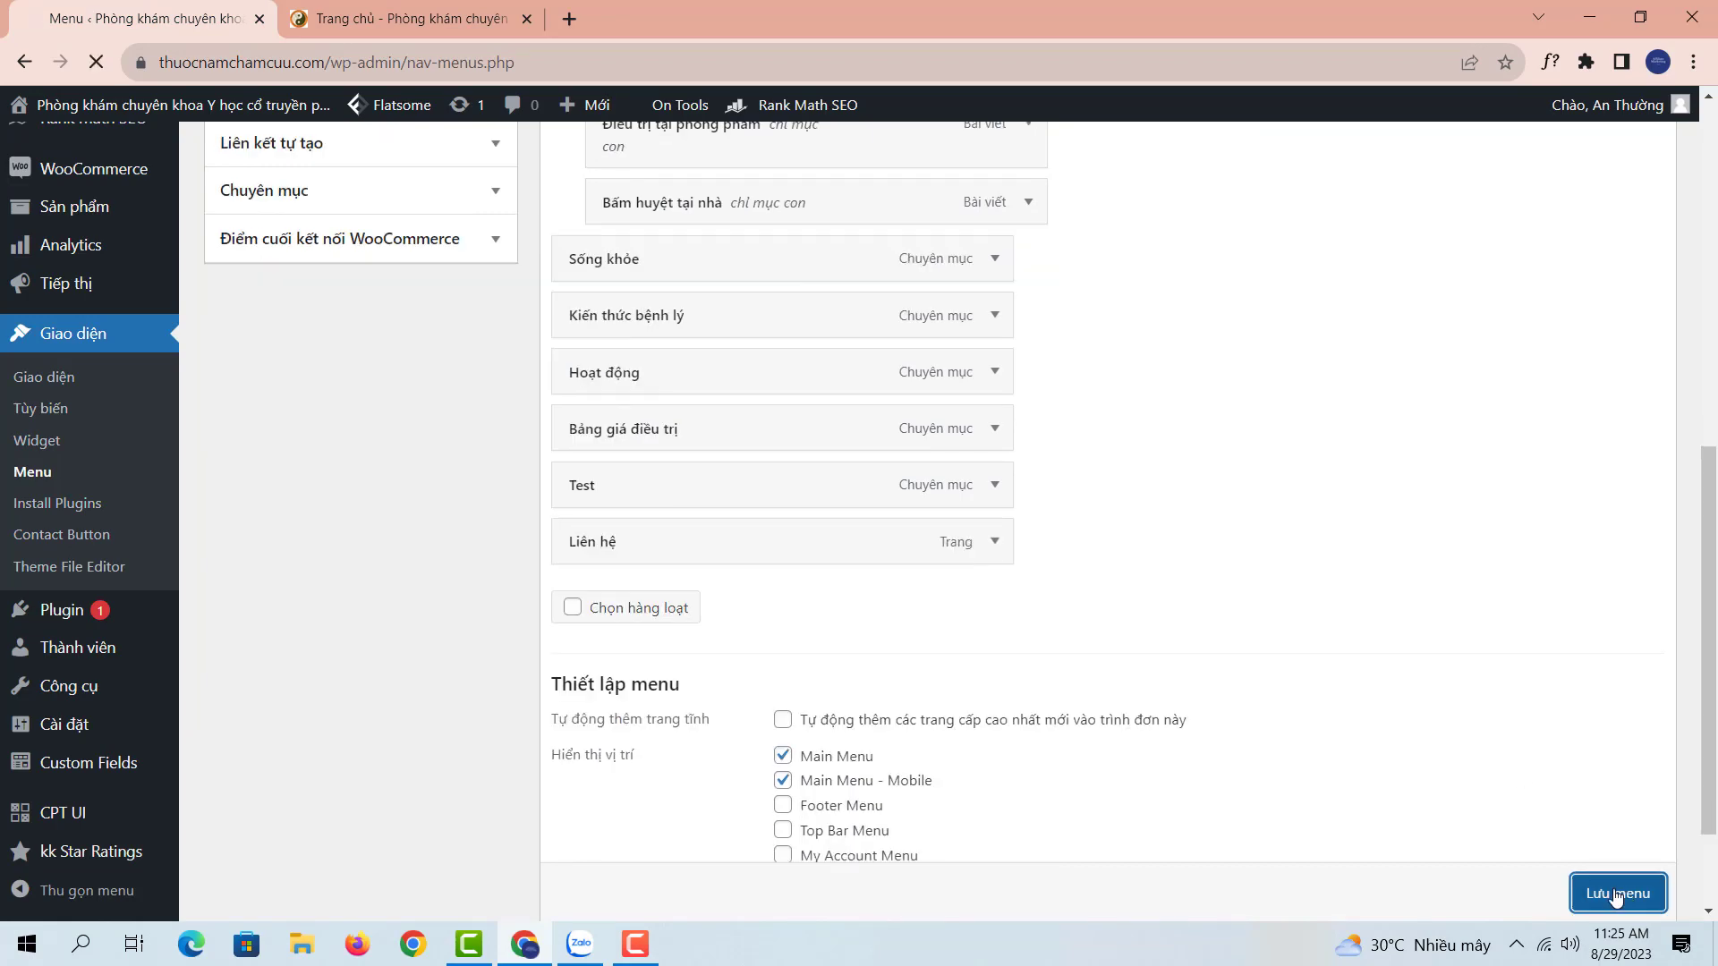
# Reload the live homepage to check the order of Test and Liên hệ, and return to the menu editor.
pyautogui.click(431, 27)
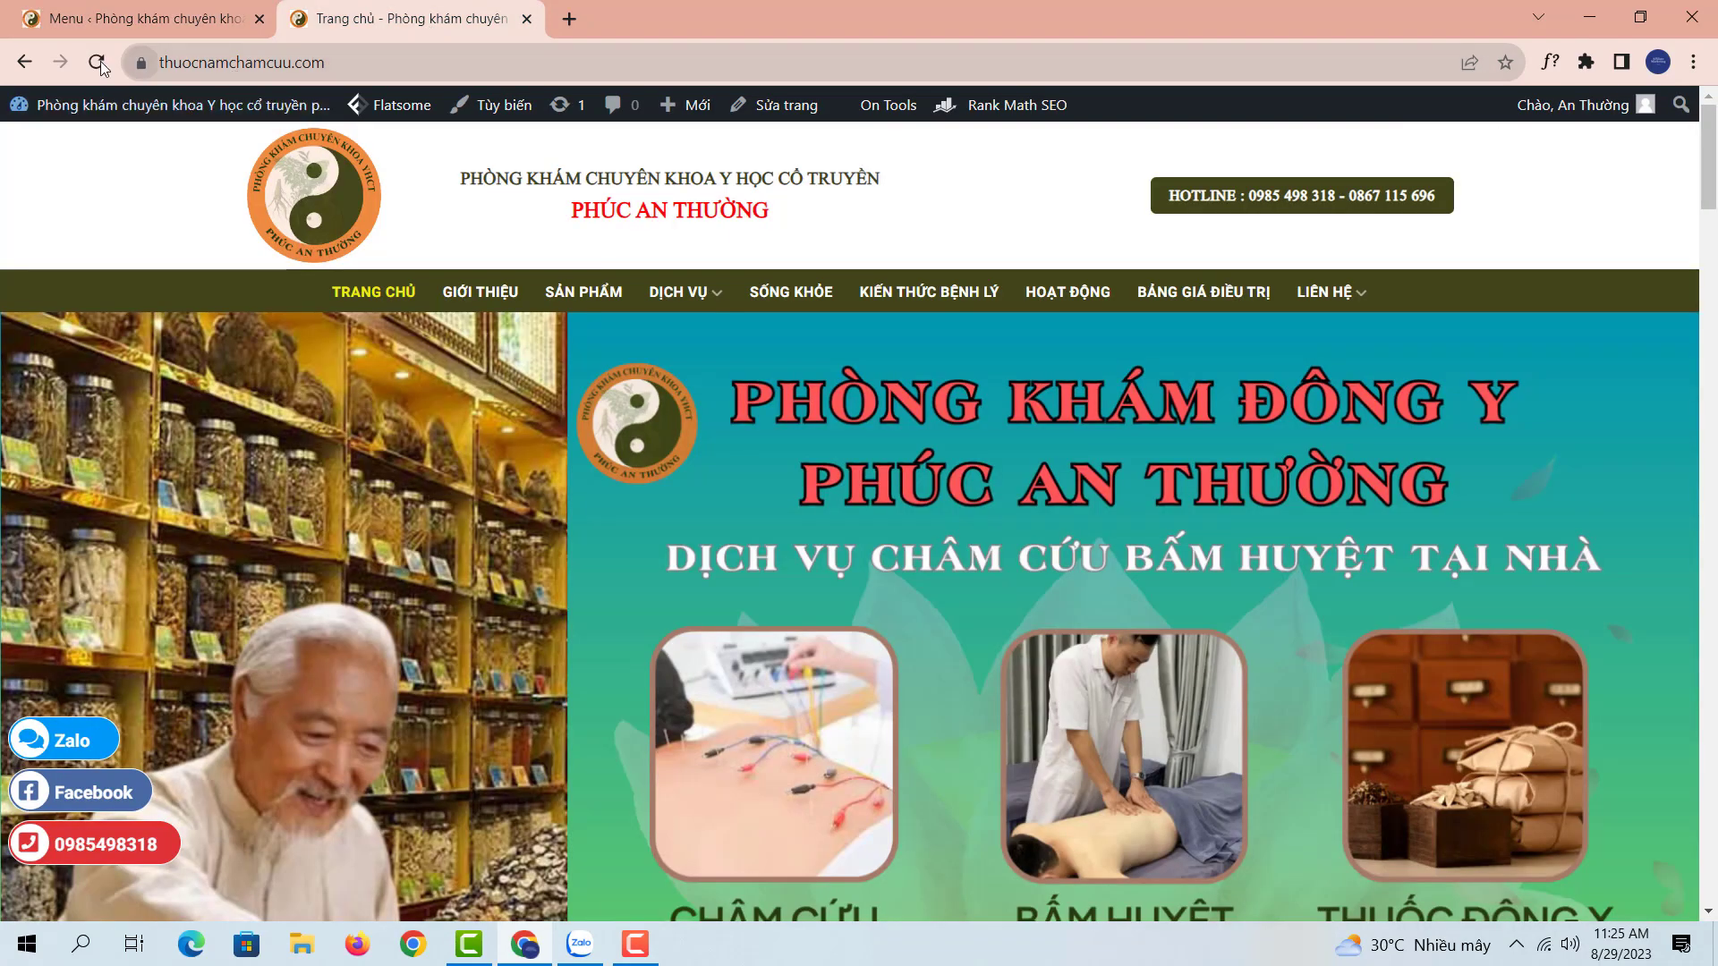
pyautogui.press('F5')
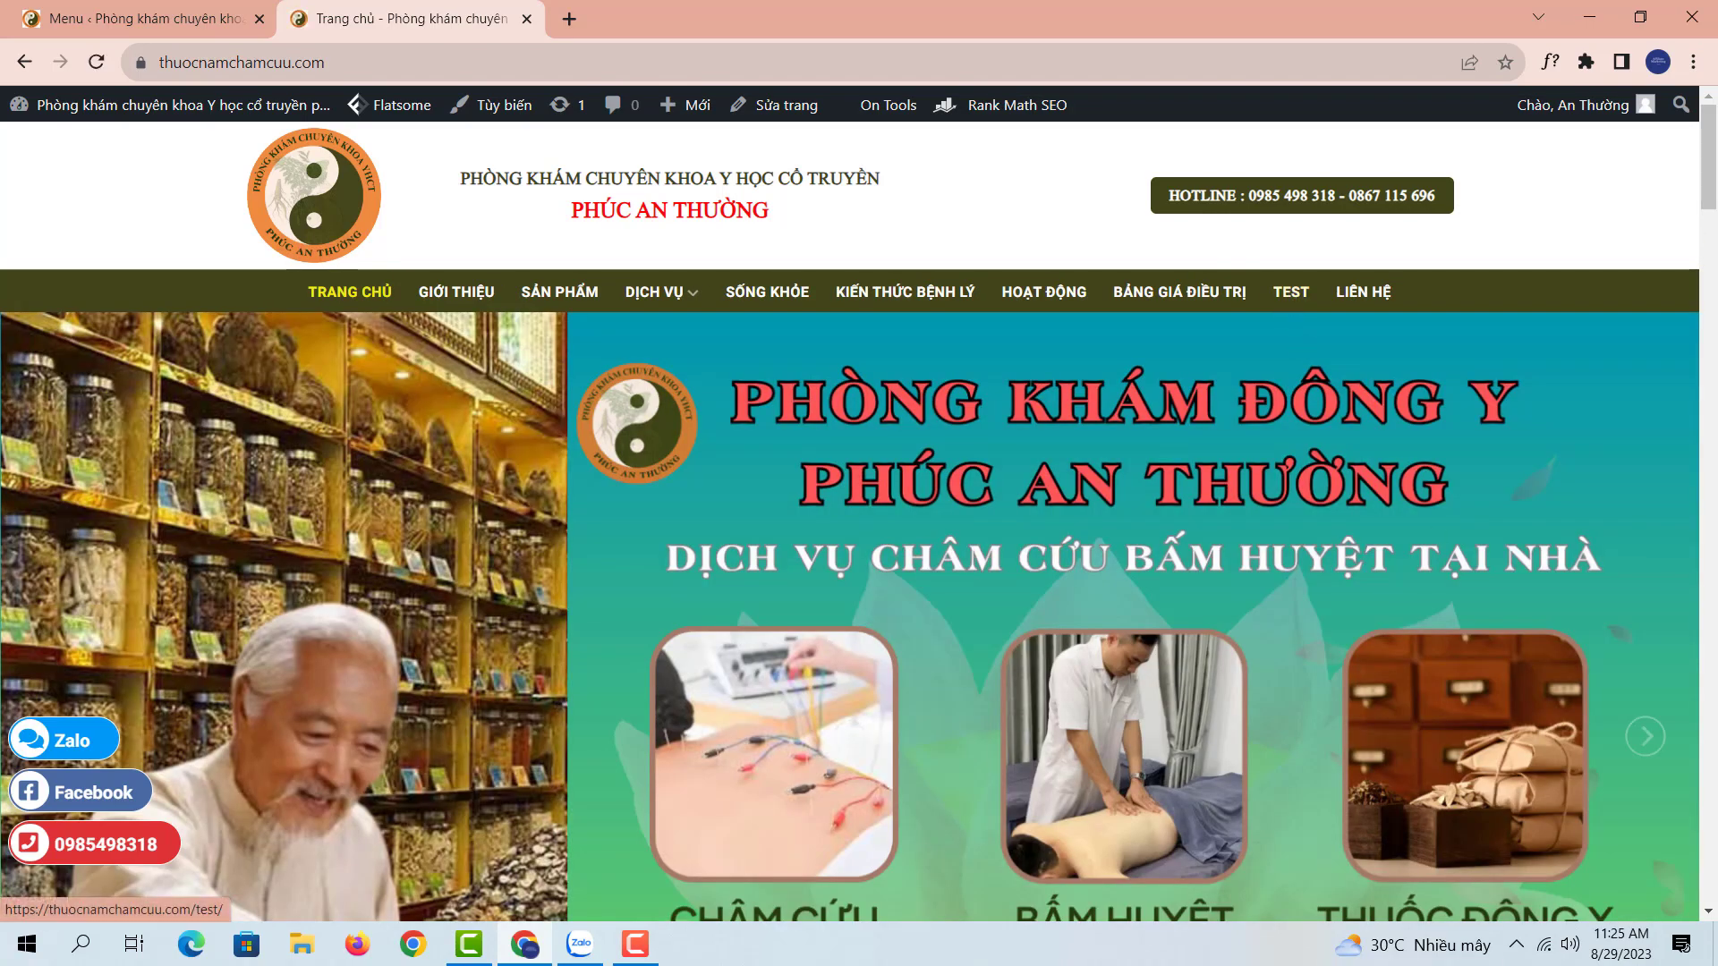
pyautogui.click(44, 29)
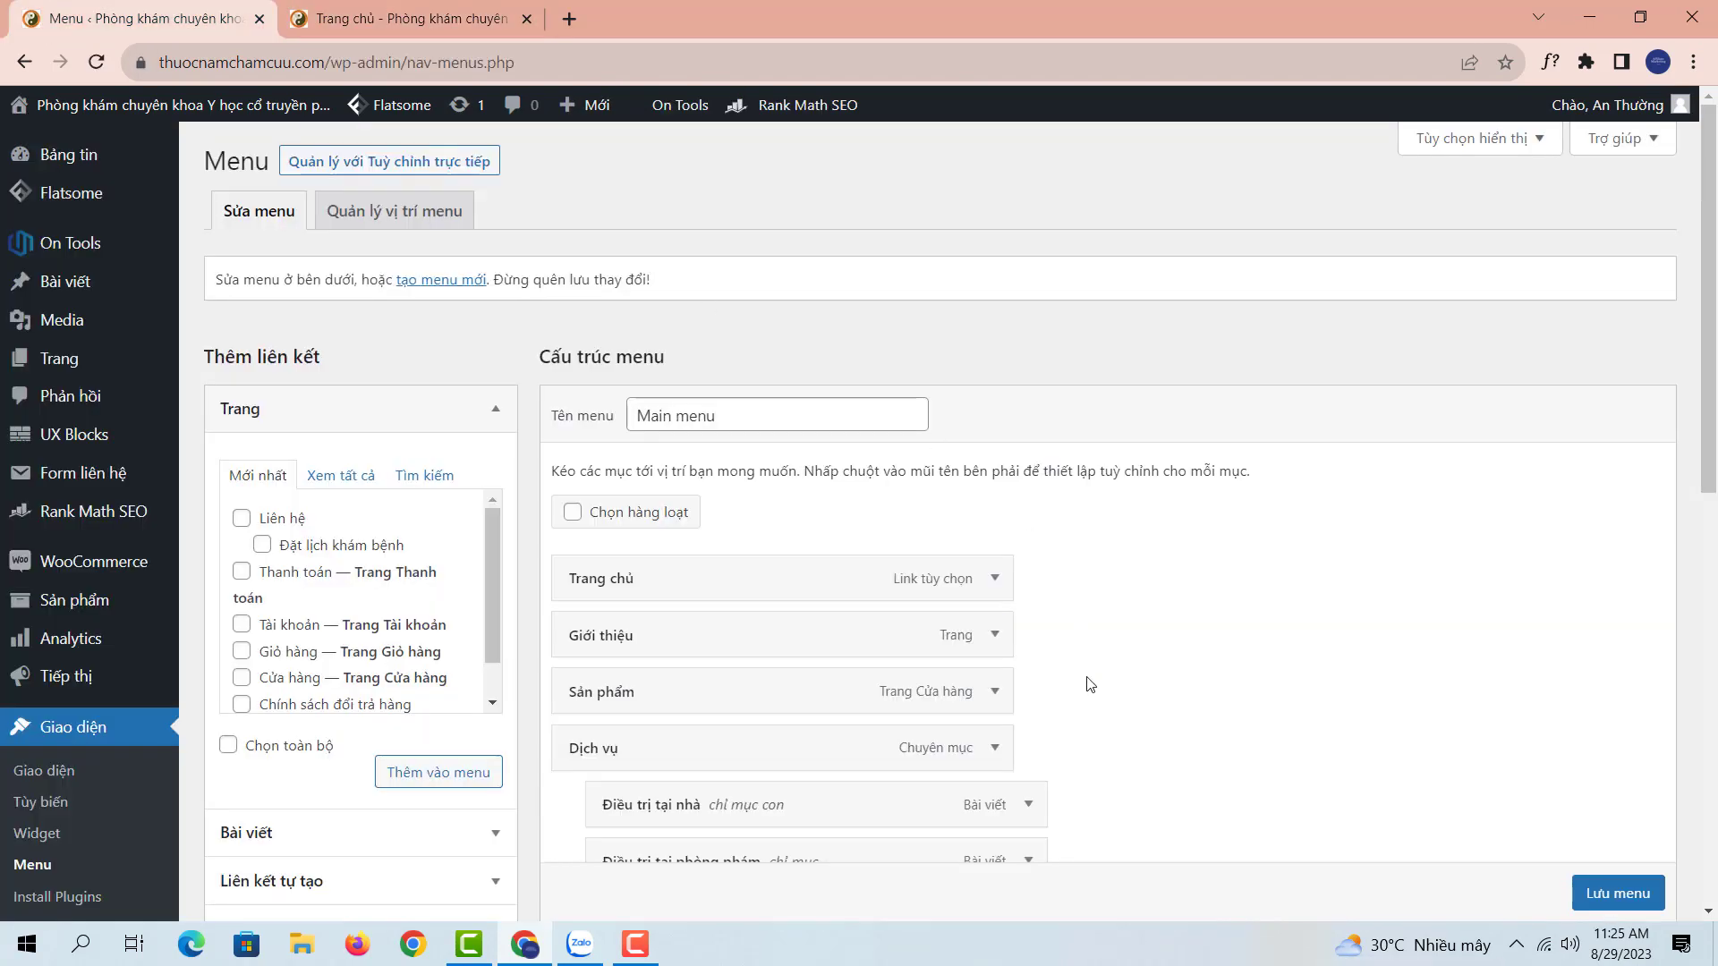
# Remove the Test item from the Main menu and save the menu.
pyautogui.scroll(-10, 1087, 684)
pyautogui.click(993, 498)
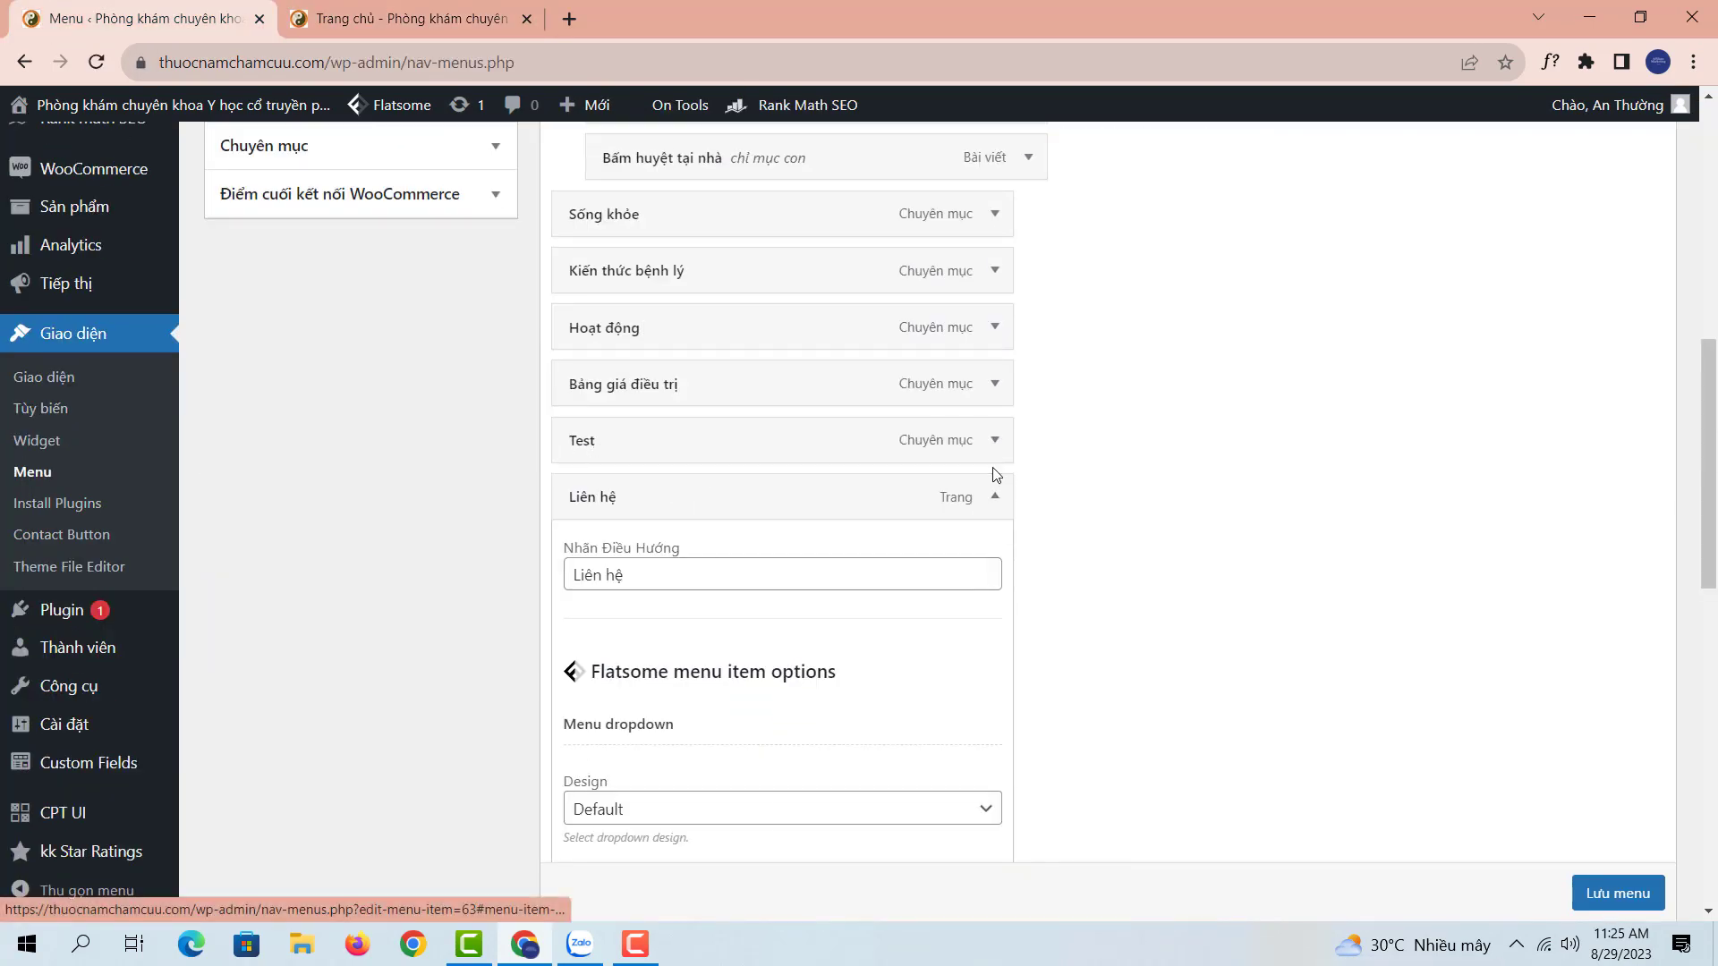
pyautogui.click(994, 497)
pyautogui.click(994, 458)
pyautogui.scroll(-7, 783, 718)
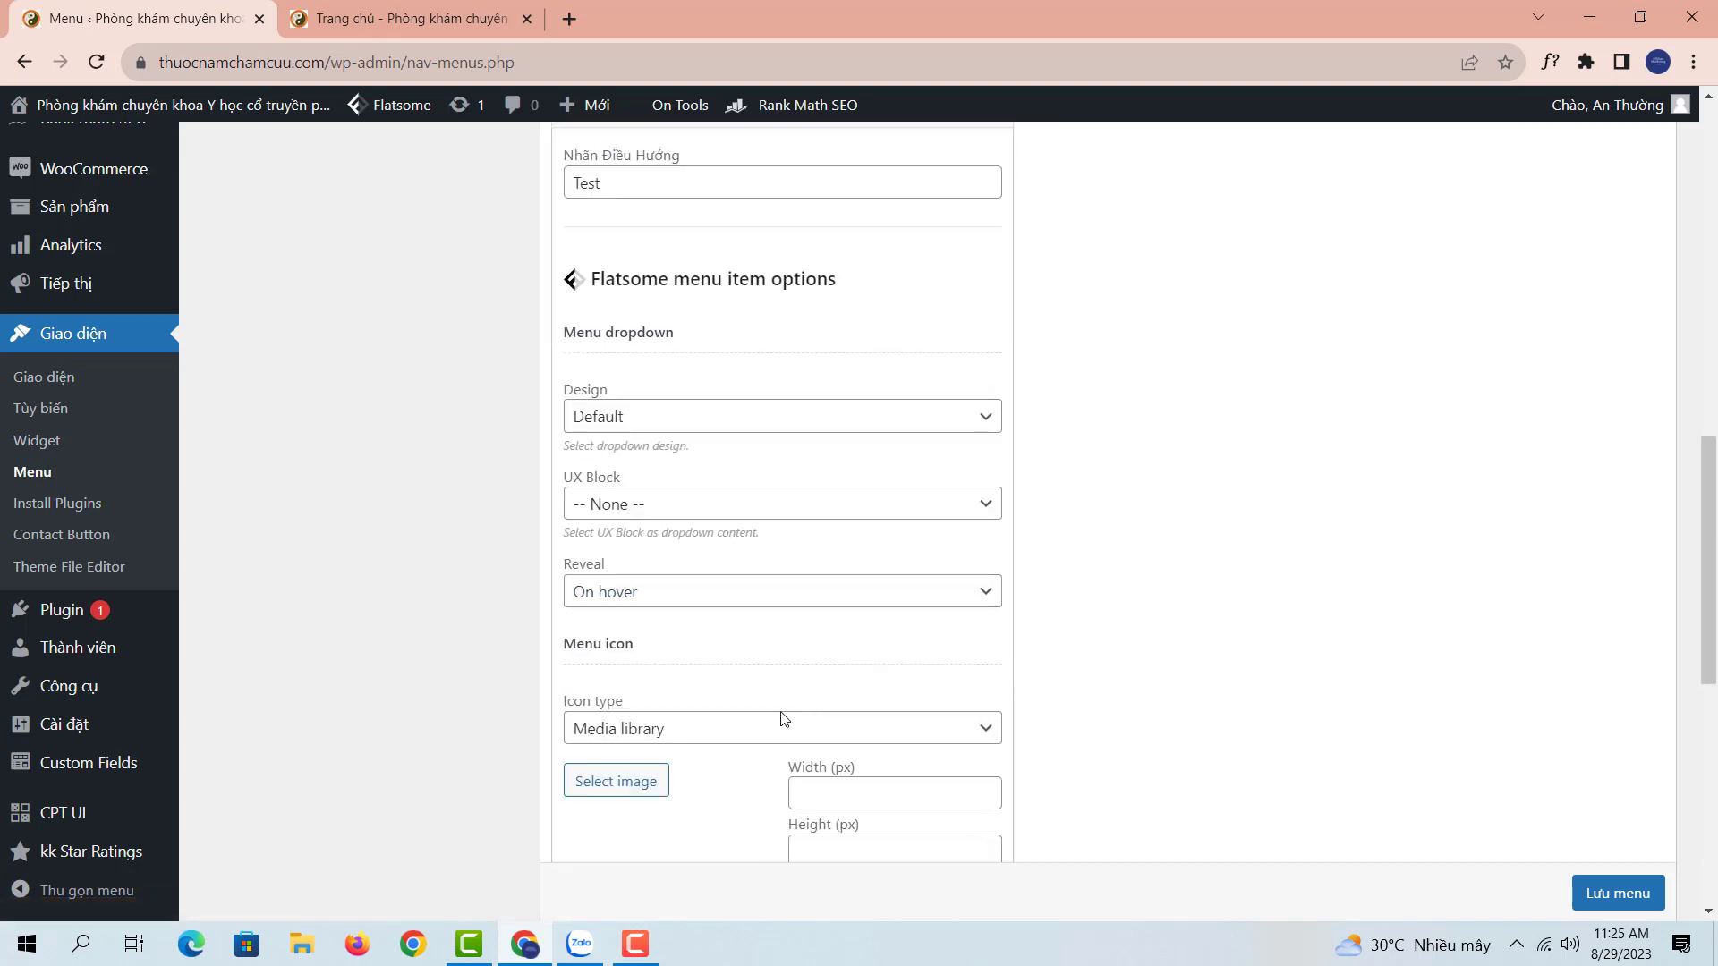
pyautogui.click(584, 732)
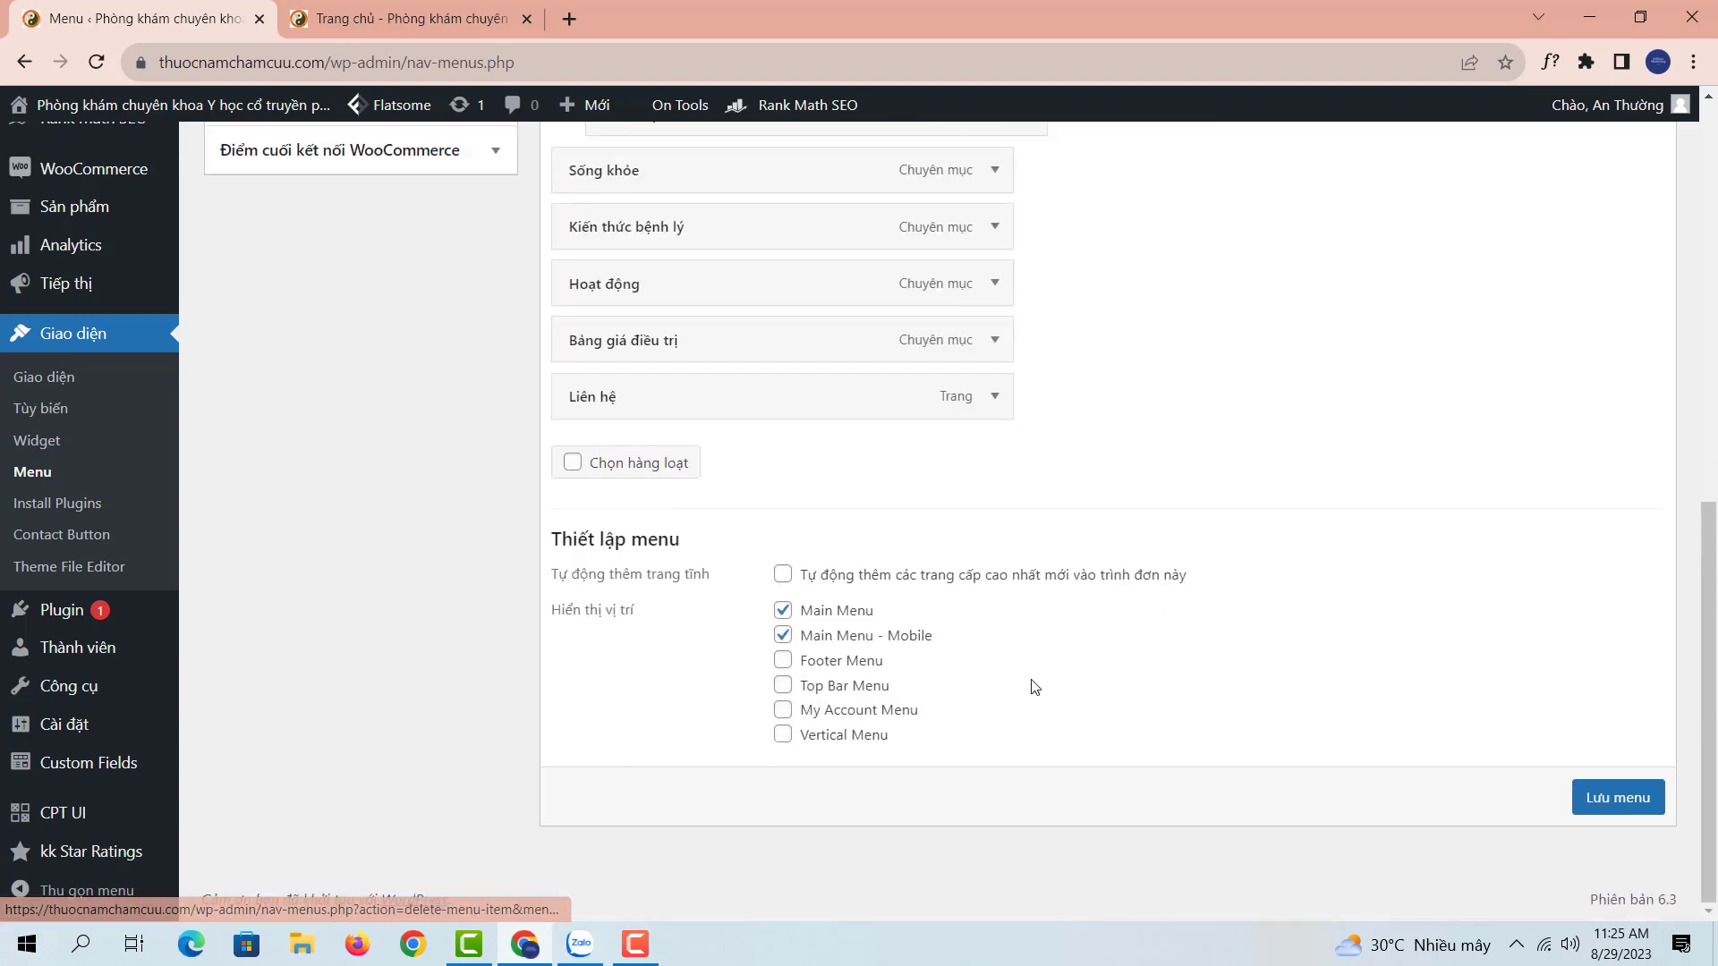
pyautogui.click(1625, 800)
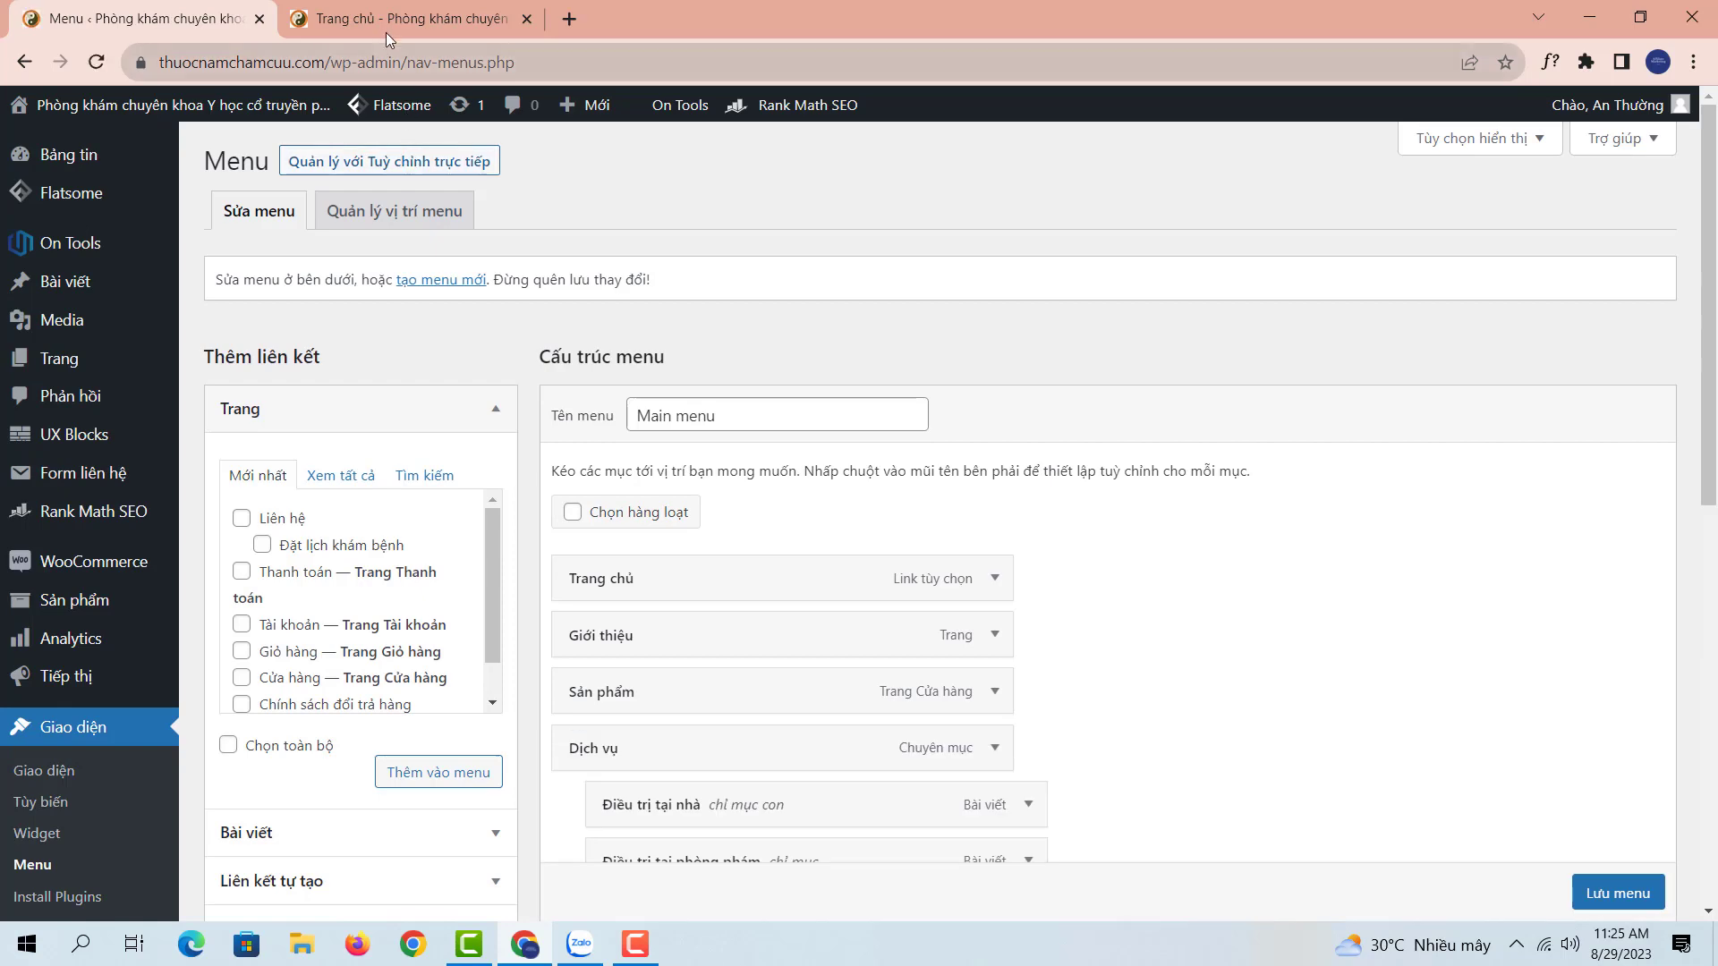
# Reload the live homepage to check the navigation bar after removing Test, and return to the menu editor.
pyautogui.click(384, 28)
pyautogui.click(96, 62)
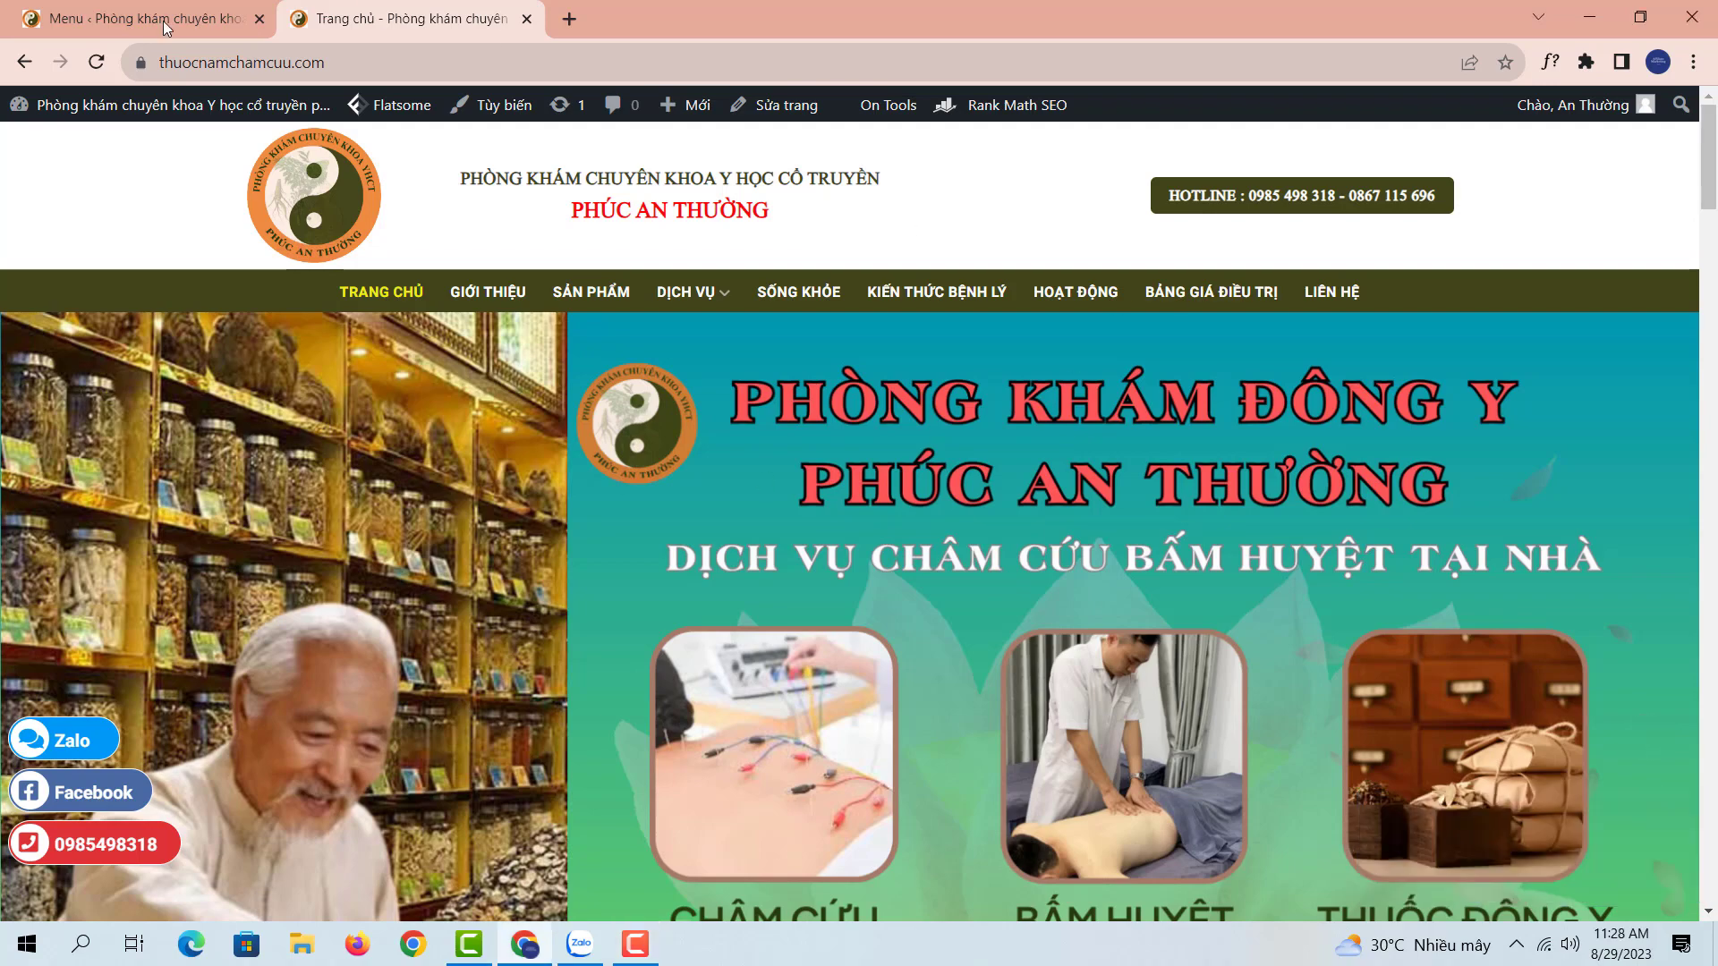
pyautogui.click(108, 16)
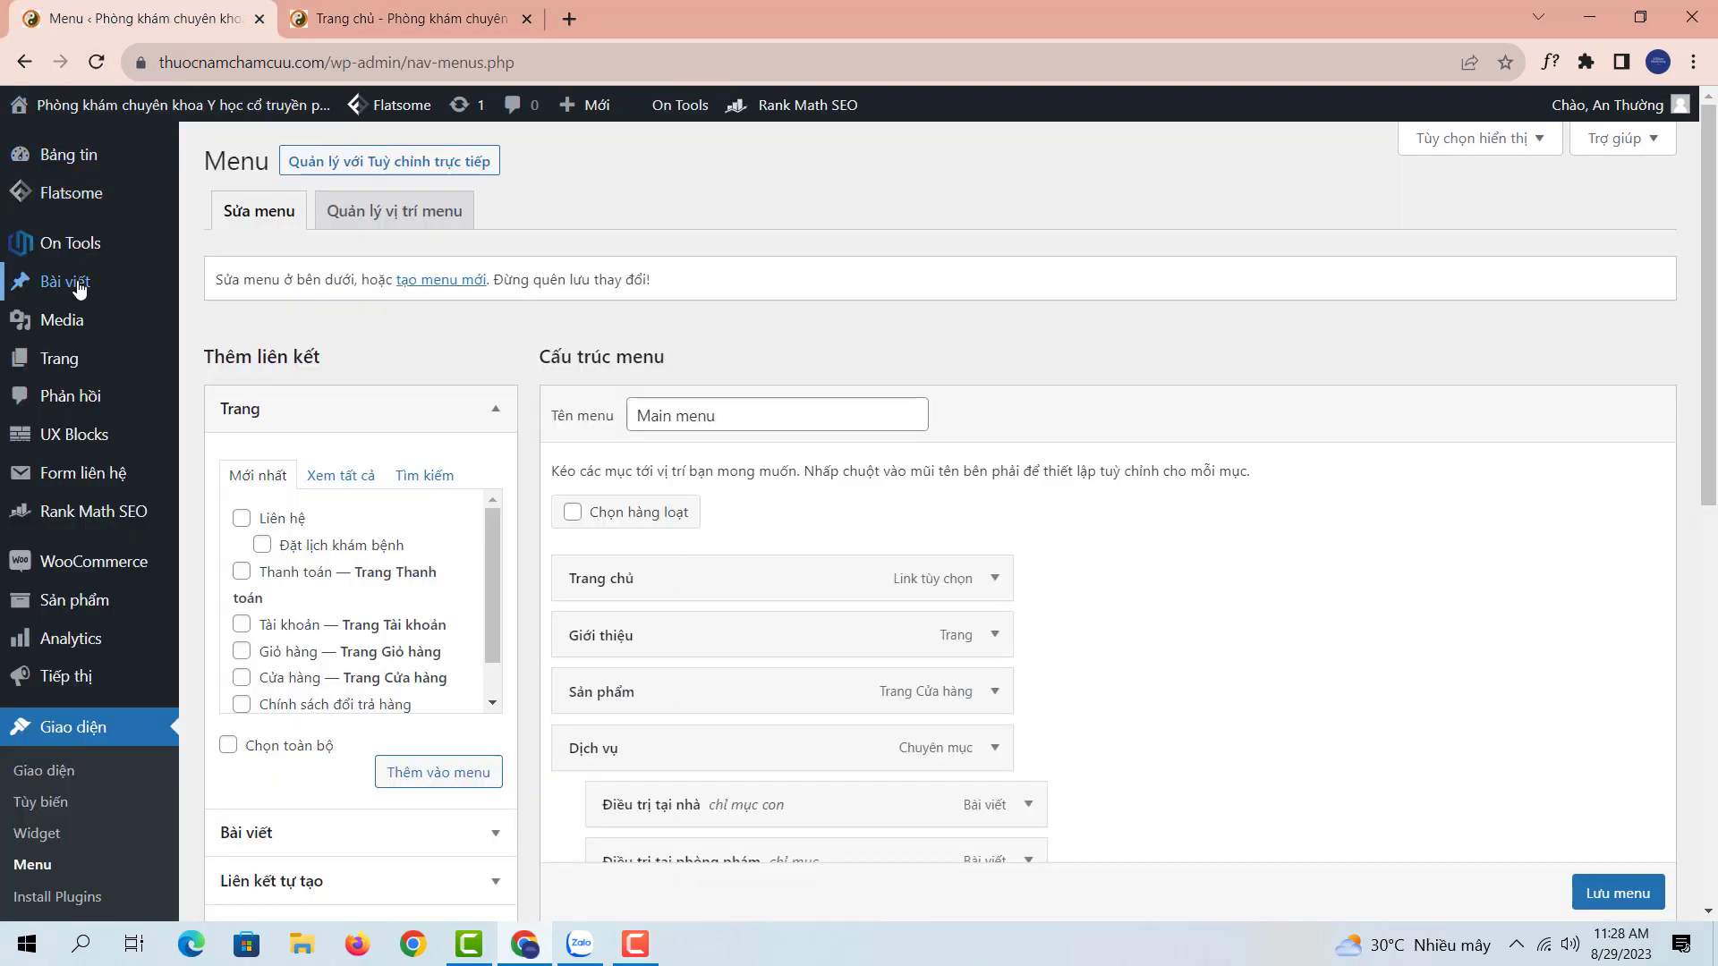
# Start a new blog post and enter "test" as its title.
pyautogui.moveTo(46, 286)
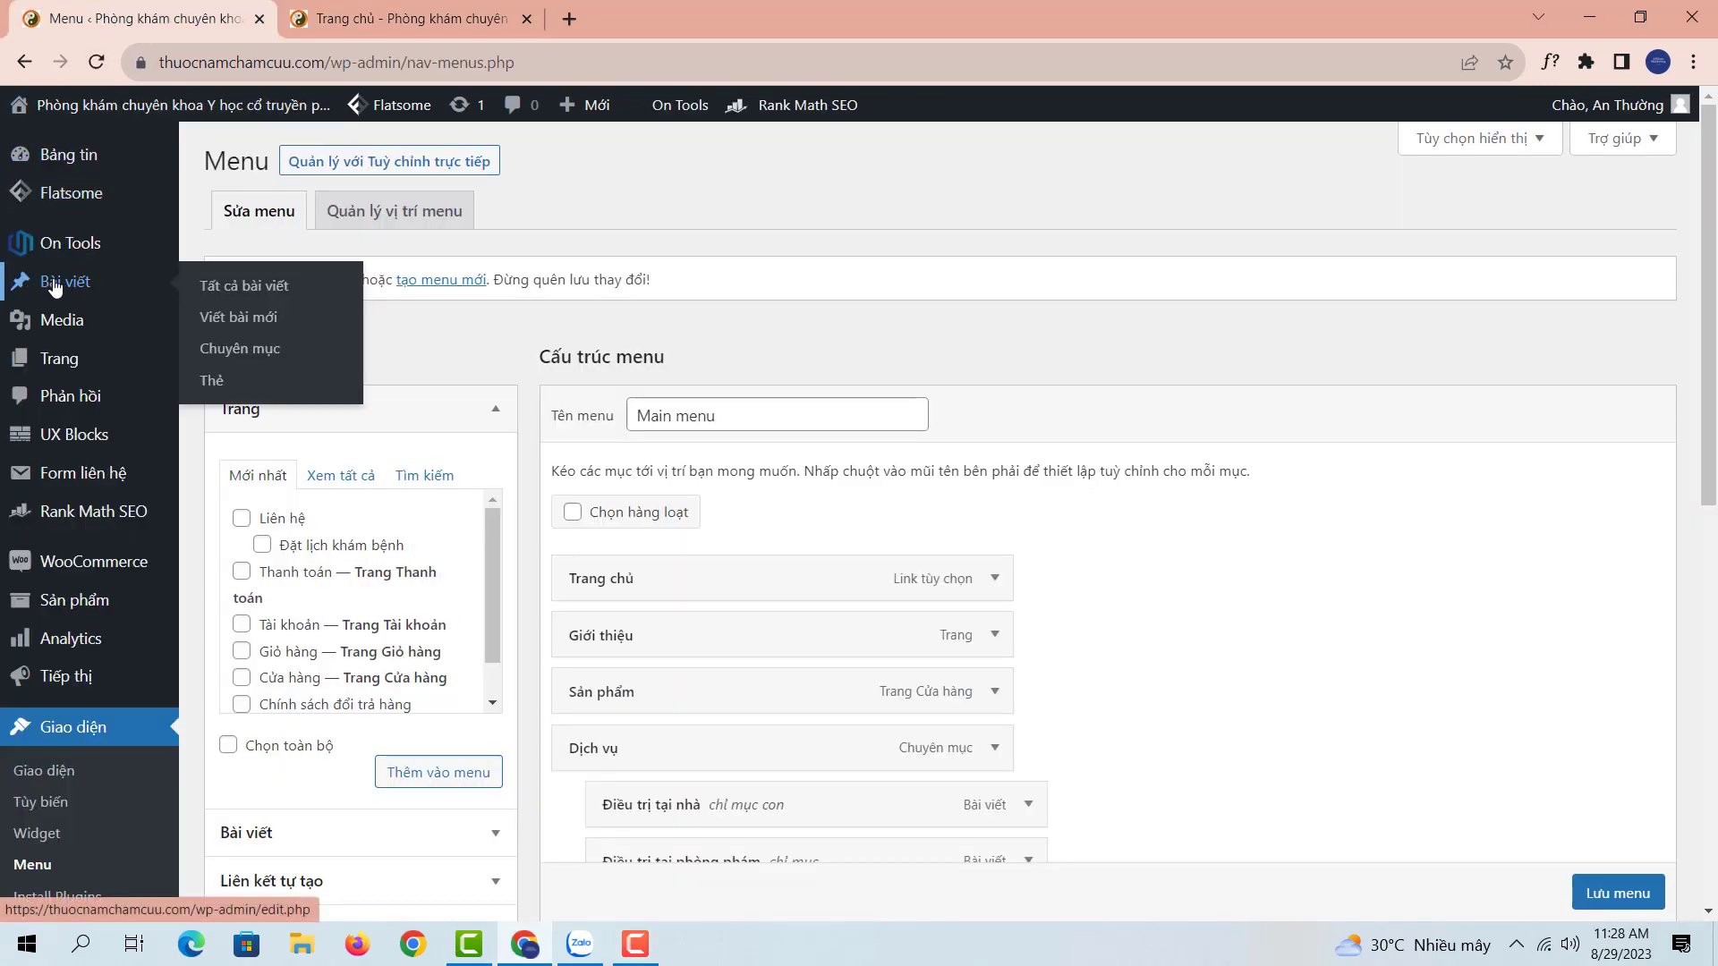
pyautogui.click(263, 323)
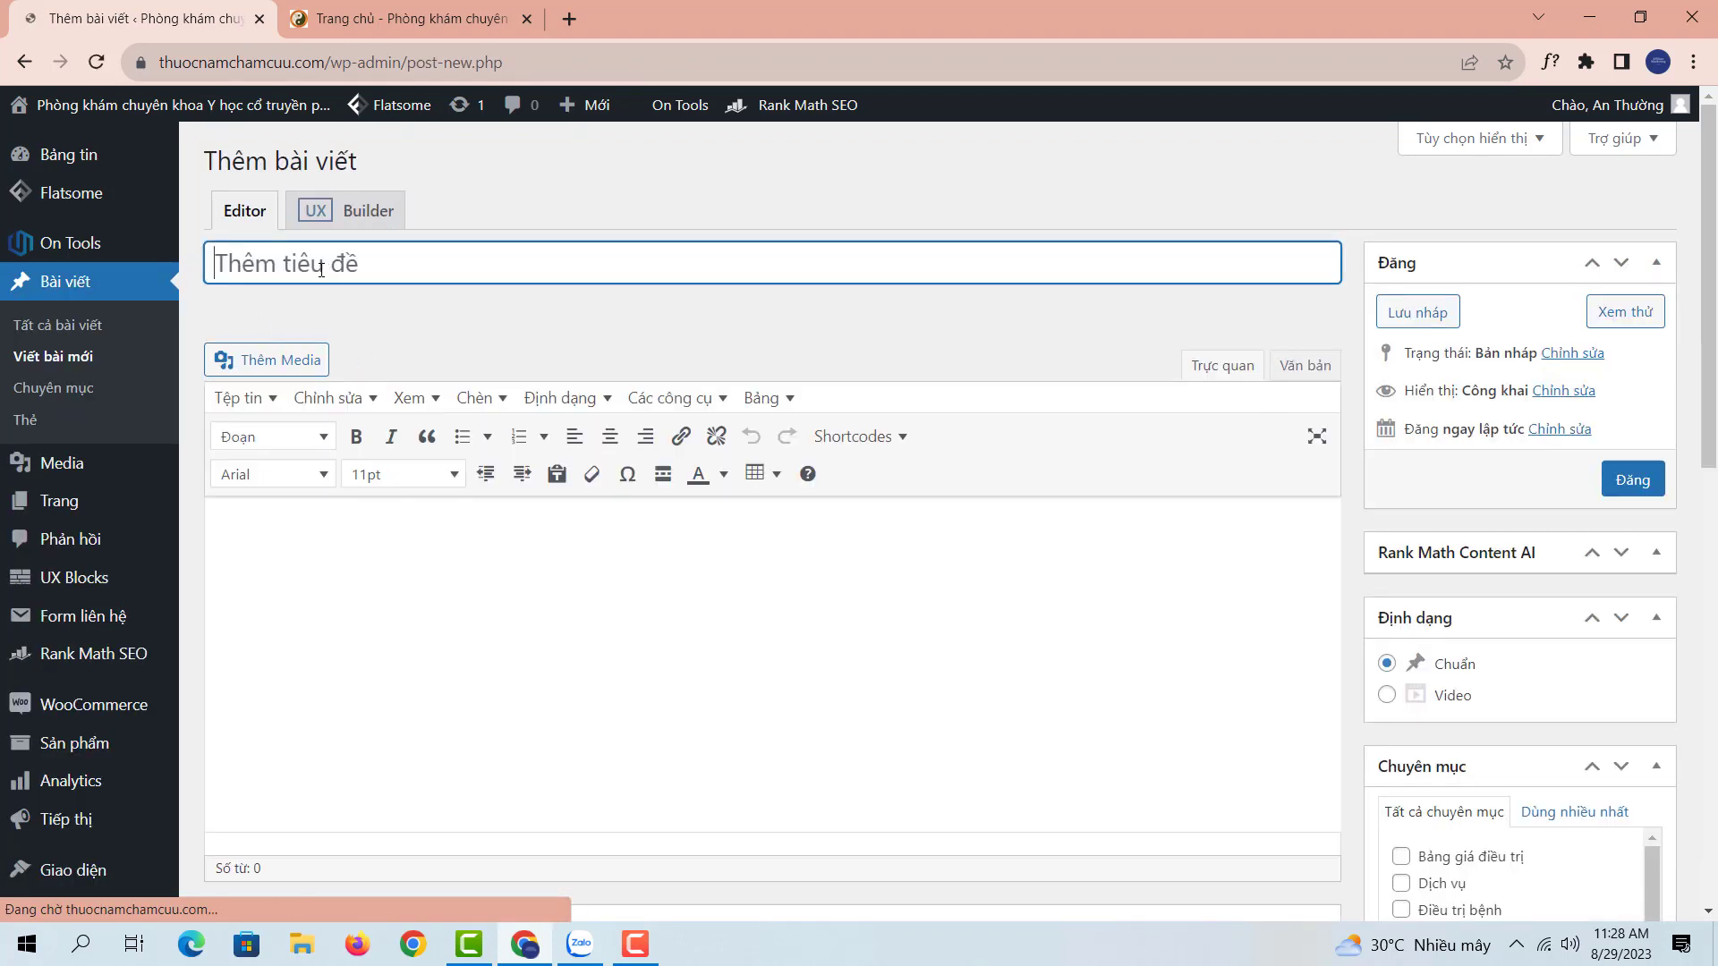
pyautogui.write('t')
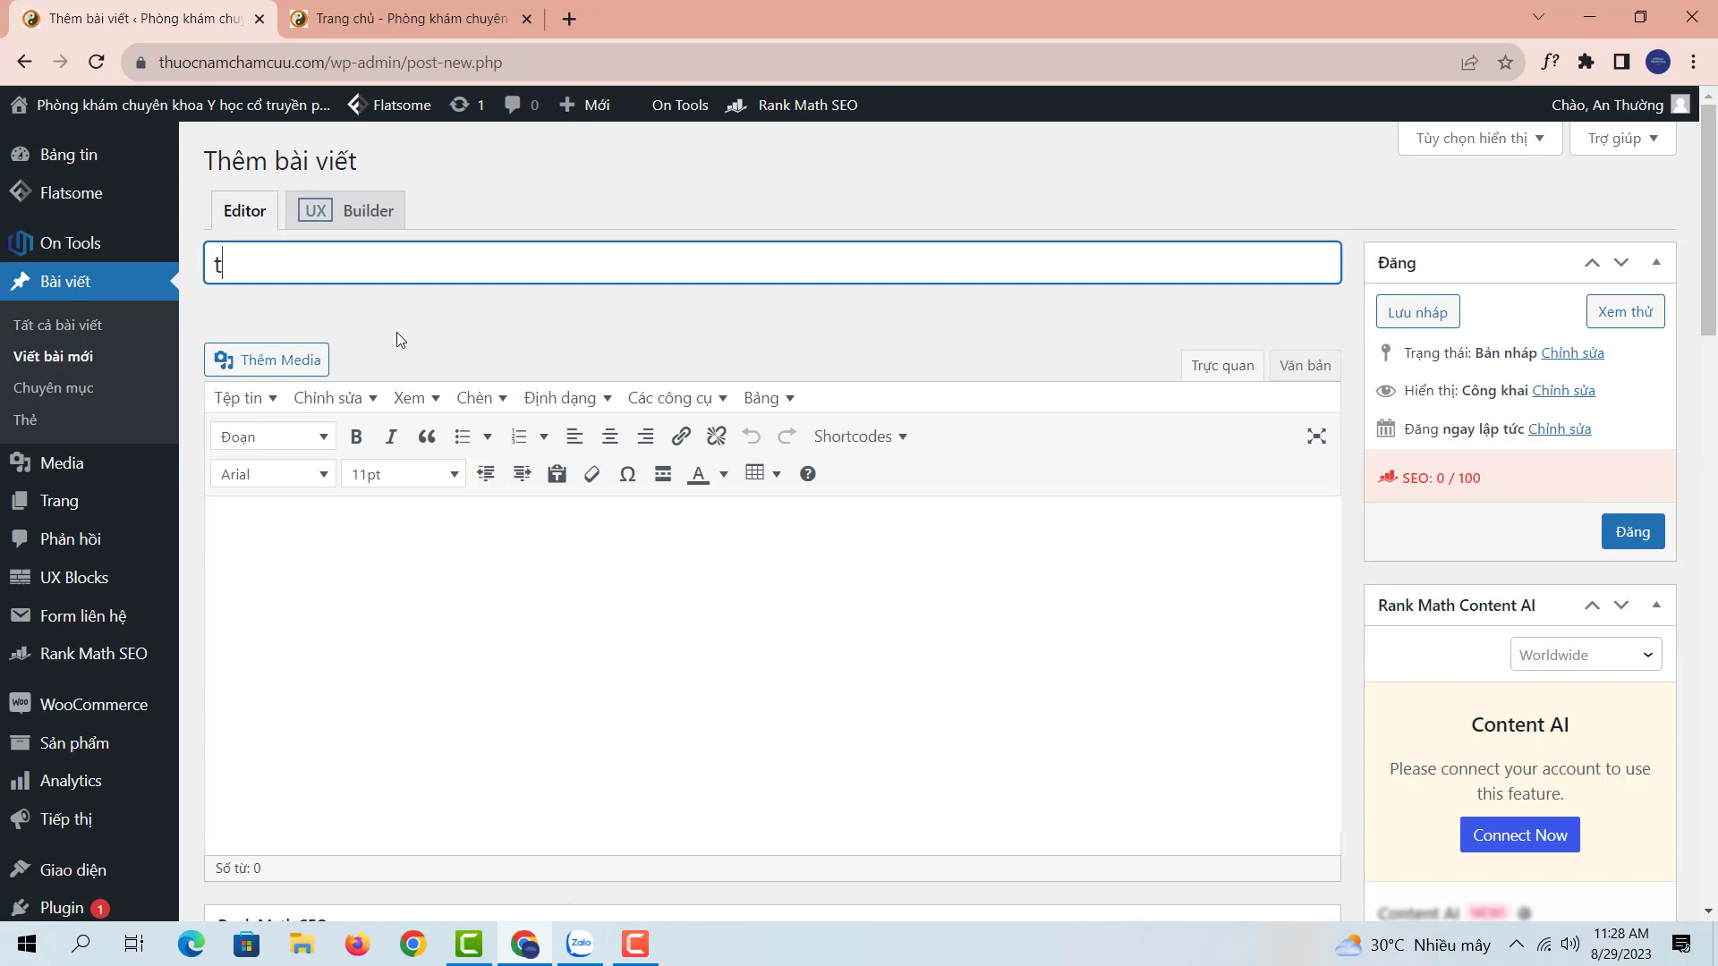
pyautogui.write('és')
# Examine the new post form's content editor, Rank Math SEO, Fixed TOC, format and category sections.
pyautogui.scroll(-14, 1537, 517)
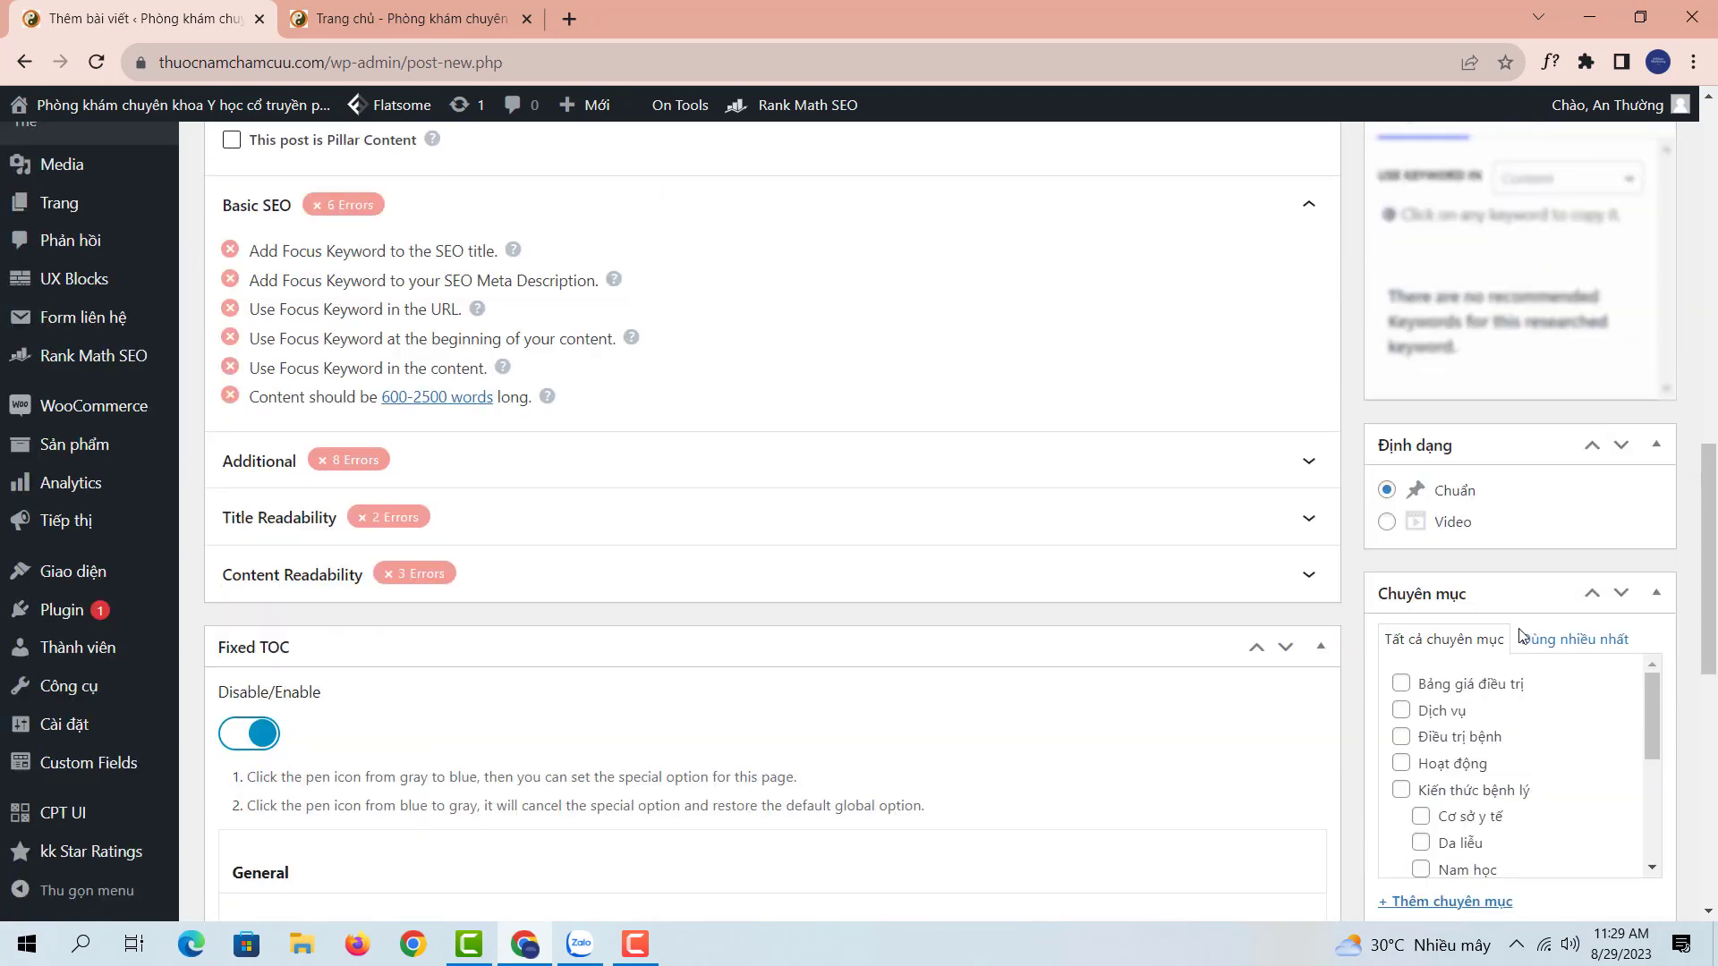
pyautogui.scroll(11, 1089, 456)
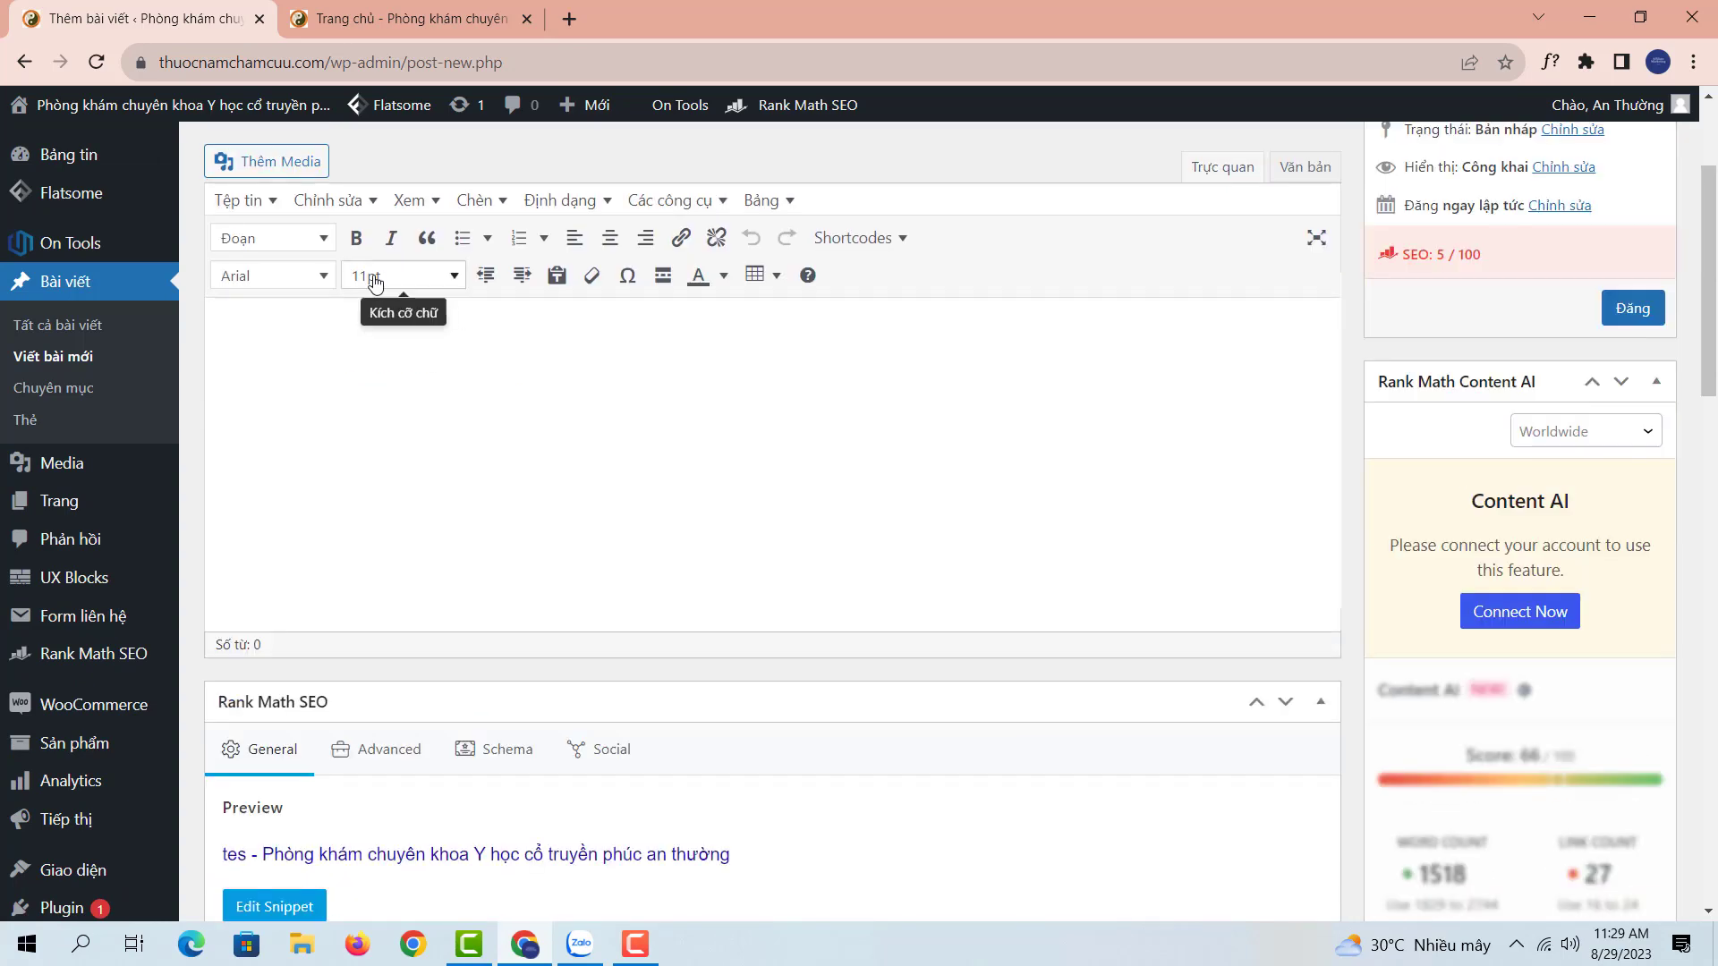
pyautogui.scroll(-5, 371, 275)
pyautogui.scroll(-9, 1562, 566)
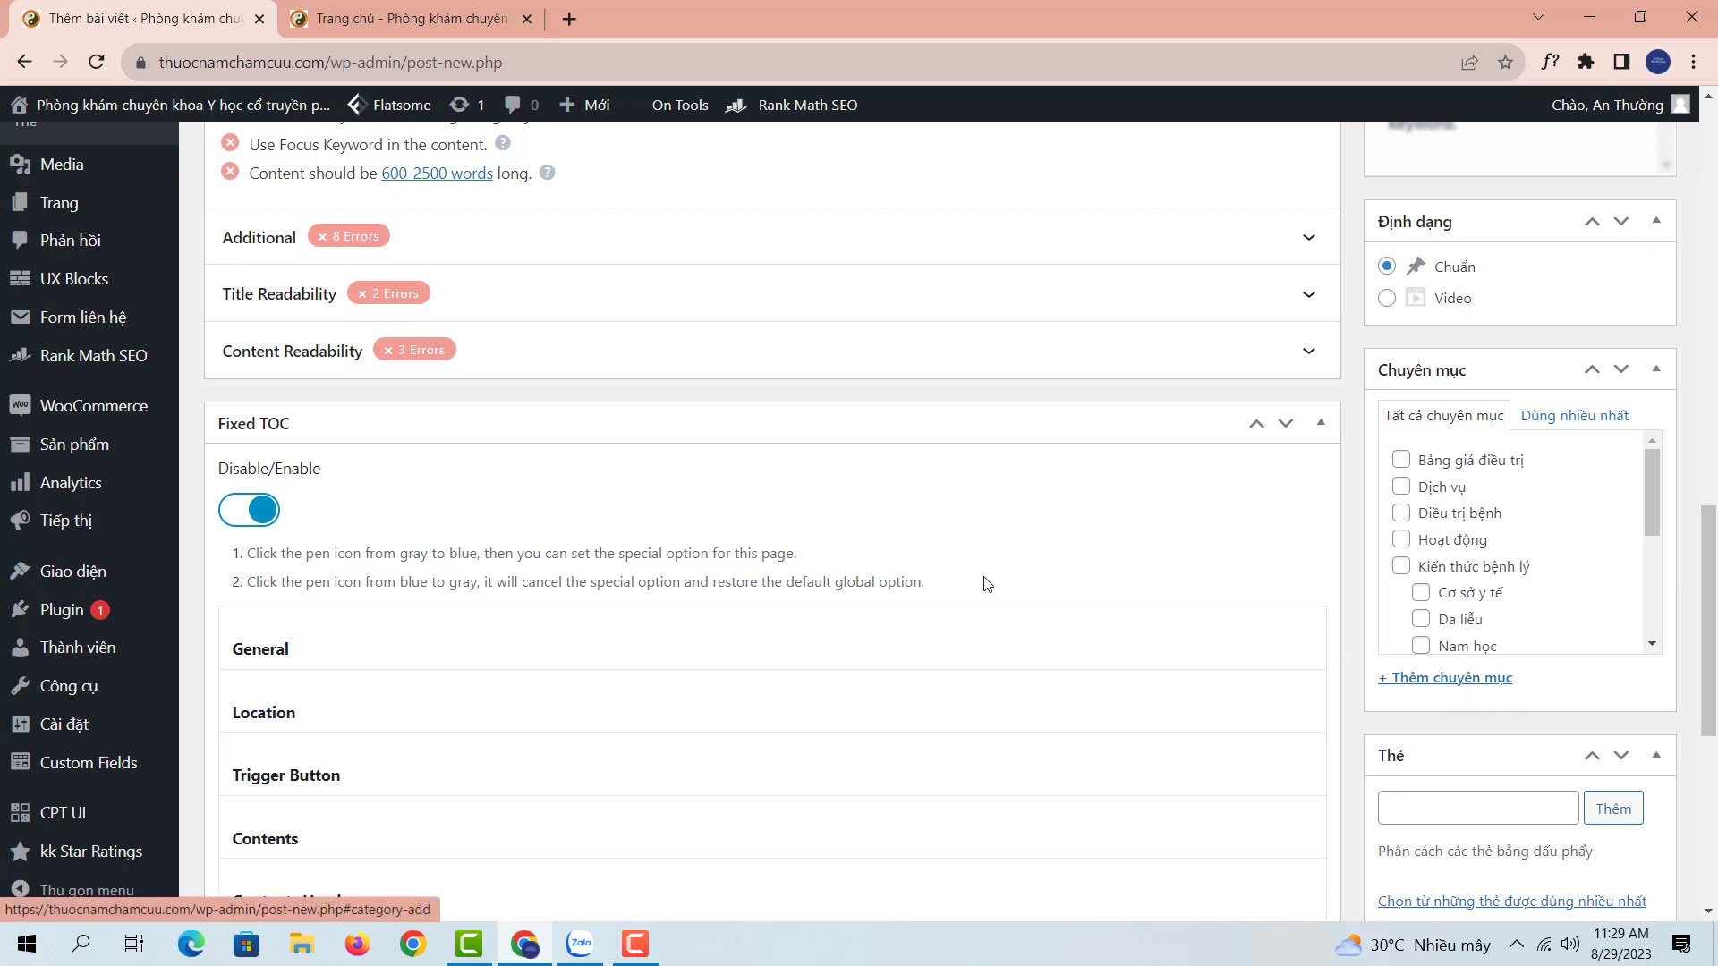
pyautogui.scroll(4, 57, 304)
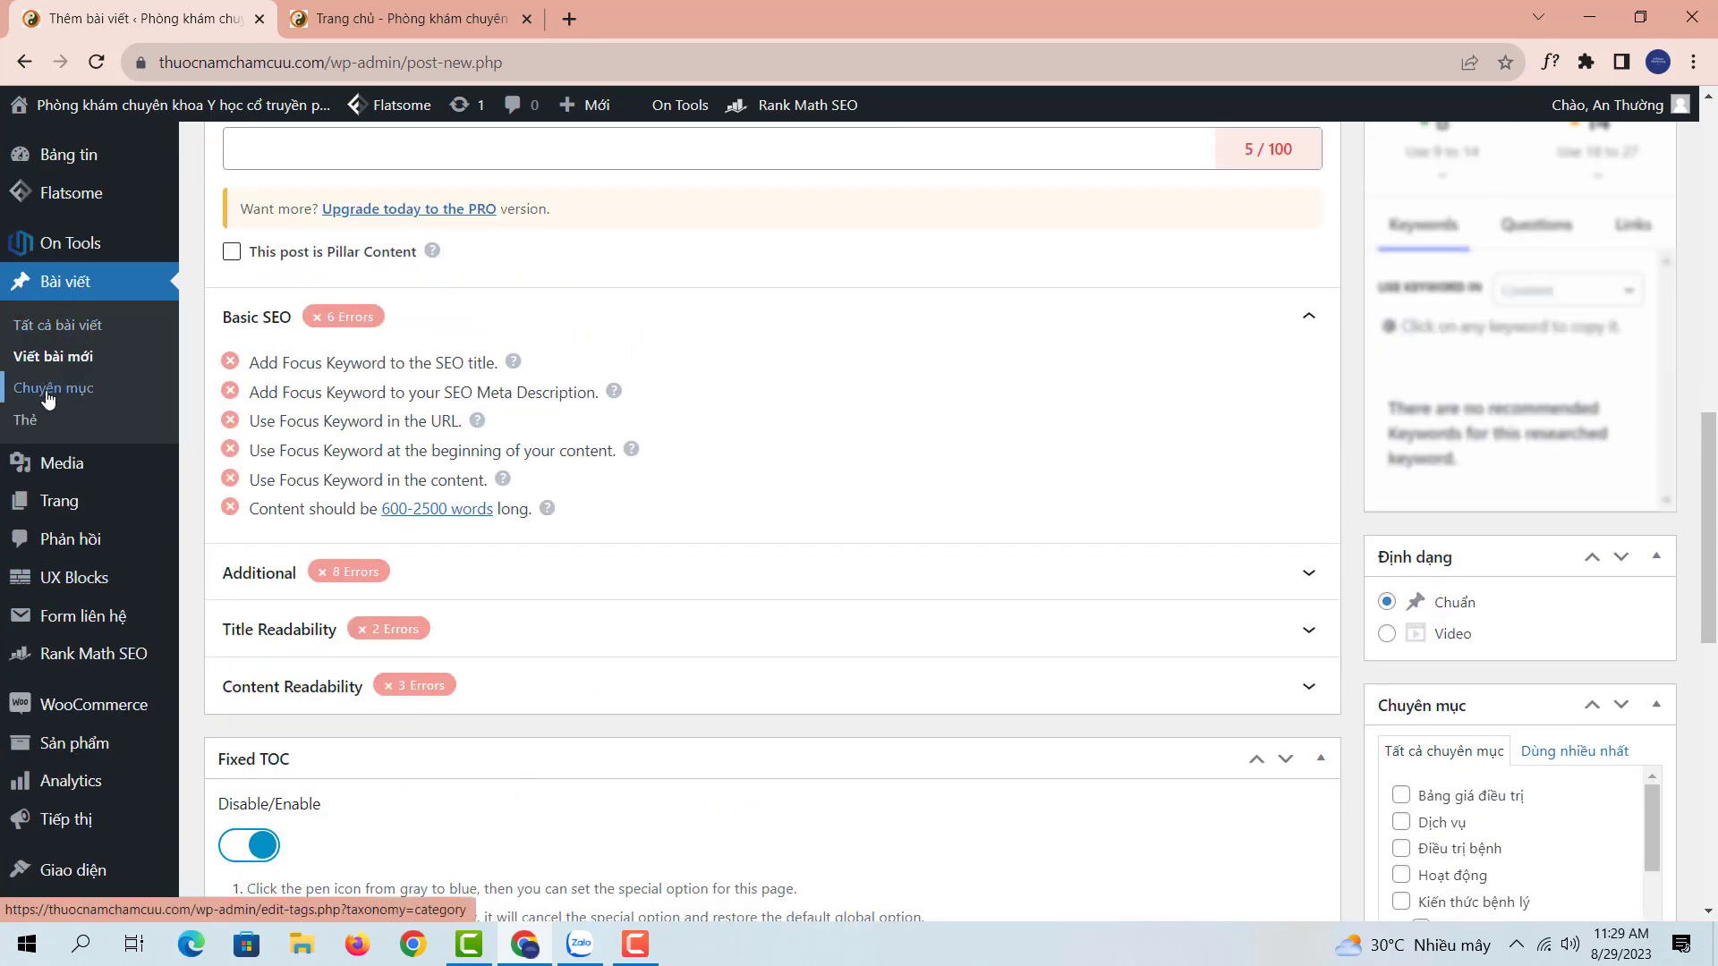
pyautogui.scroll(12, 501, 420)
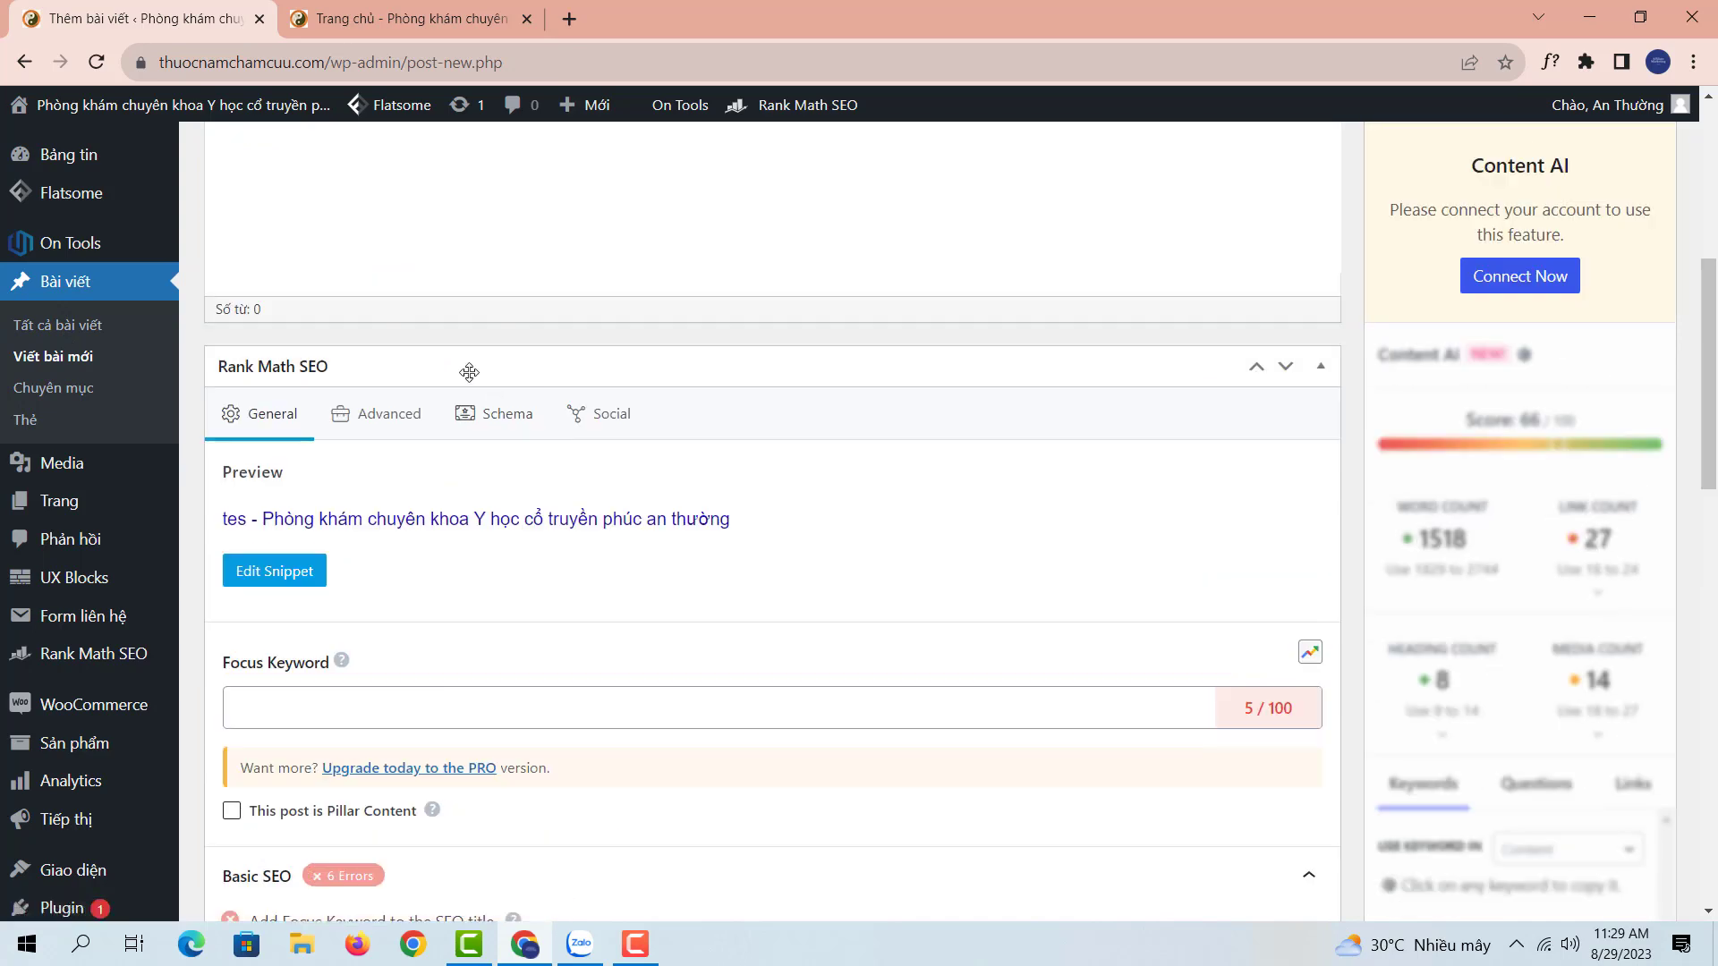
pyautogui.scroll(1, 461, 374)
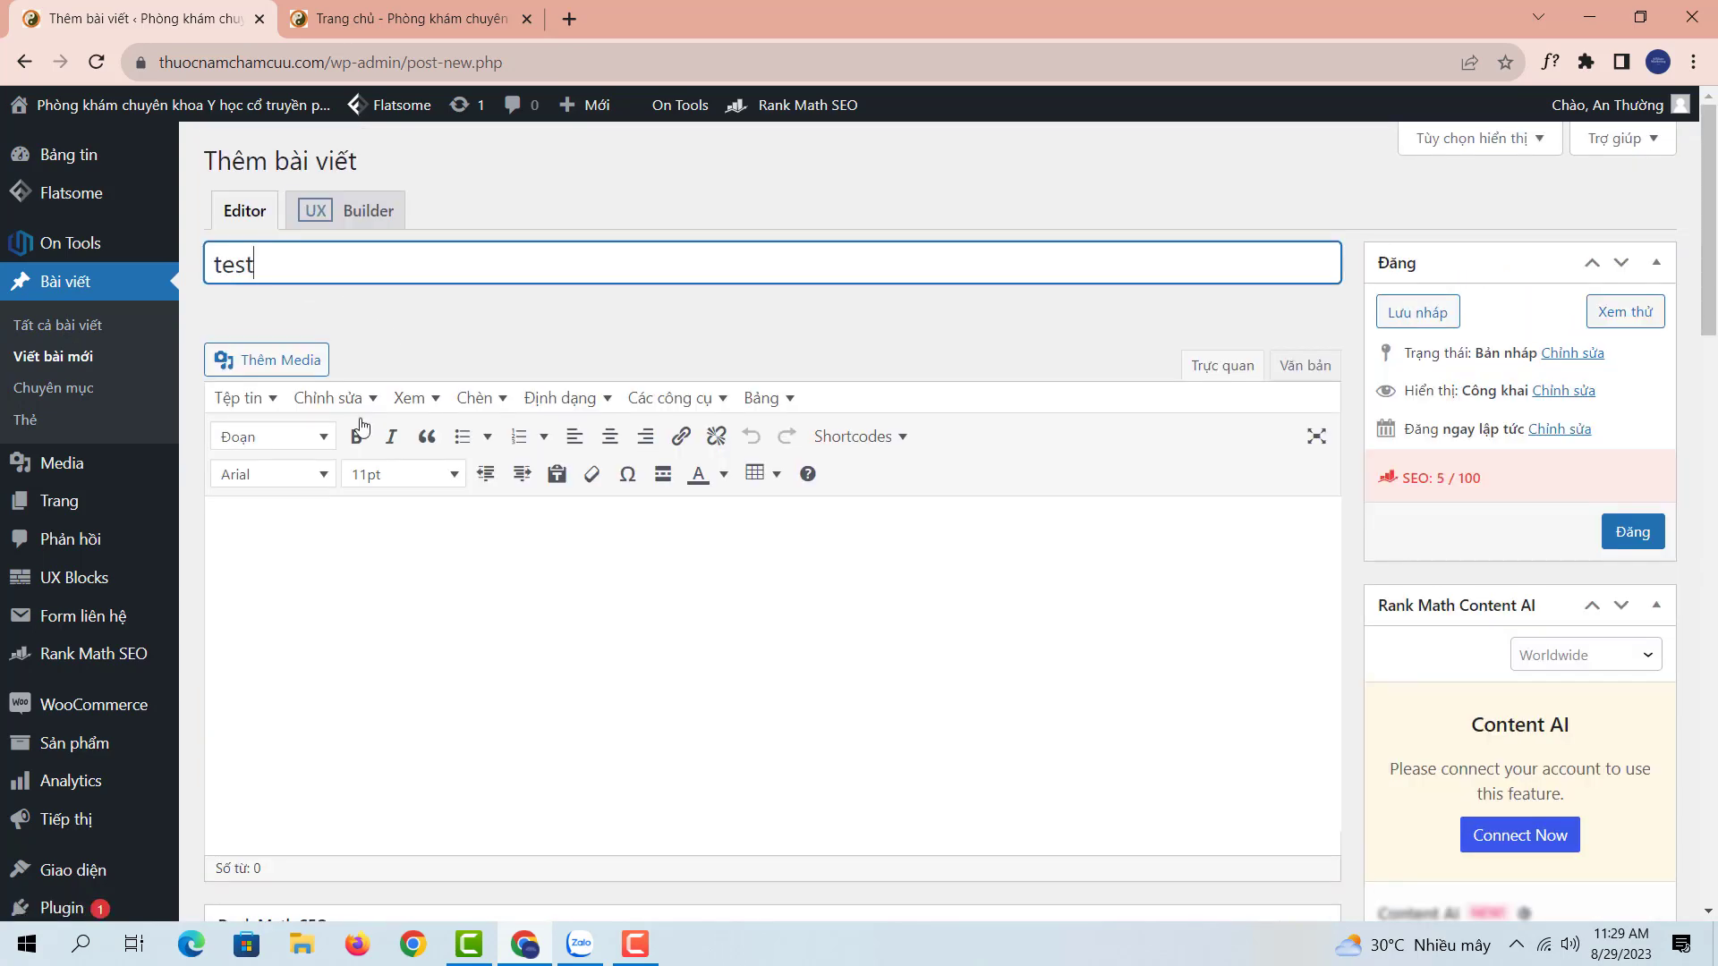
# Copy the title text "test" into the post's content and assign the post to the Bảng giá điều trị category.
pyautogui.moveTo(254, 265); pyautogui.dragTo(213, 267)
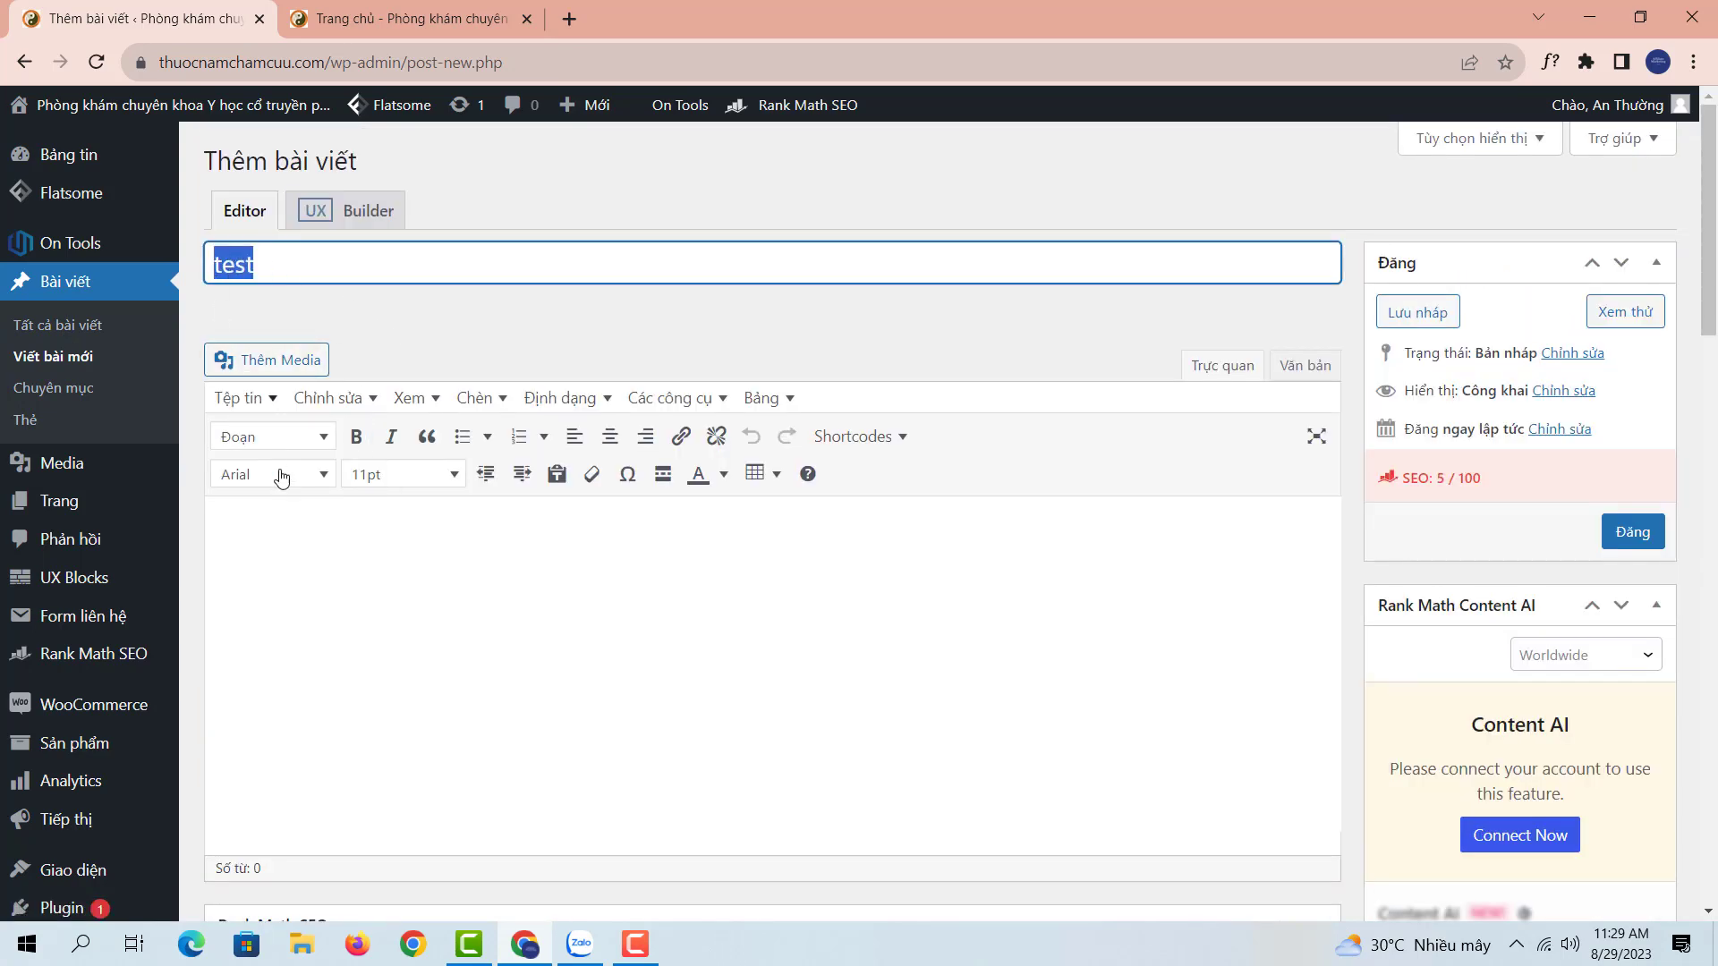
pyautogui.click(311, 518)
pyautogui.scroll(-13, 1571, 603)
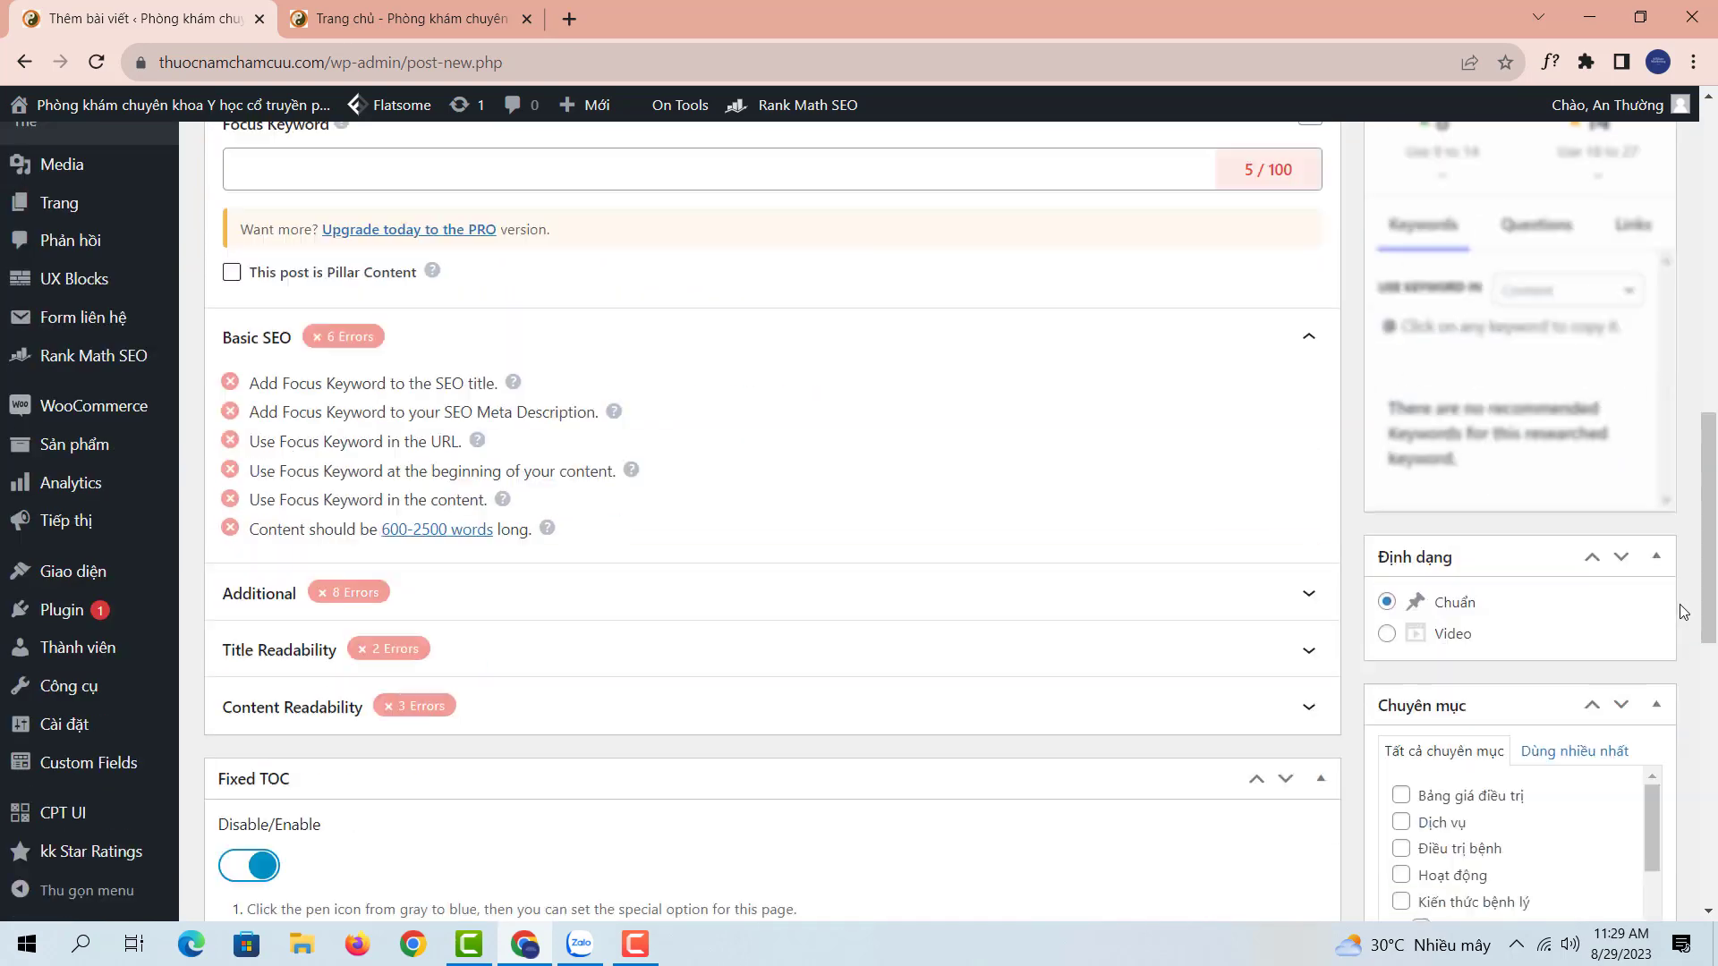
pyautogui.scroll(-2, 1664, 605)
pyautogui.scroll(-1, 1461, 713)
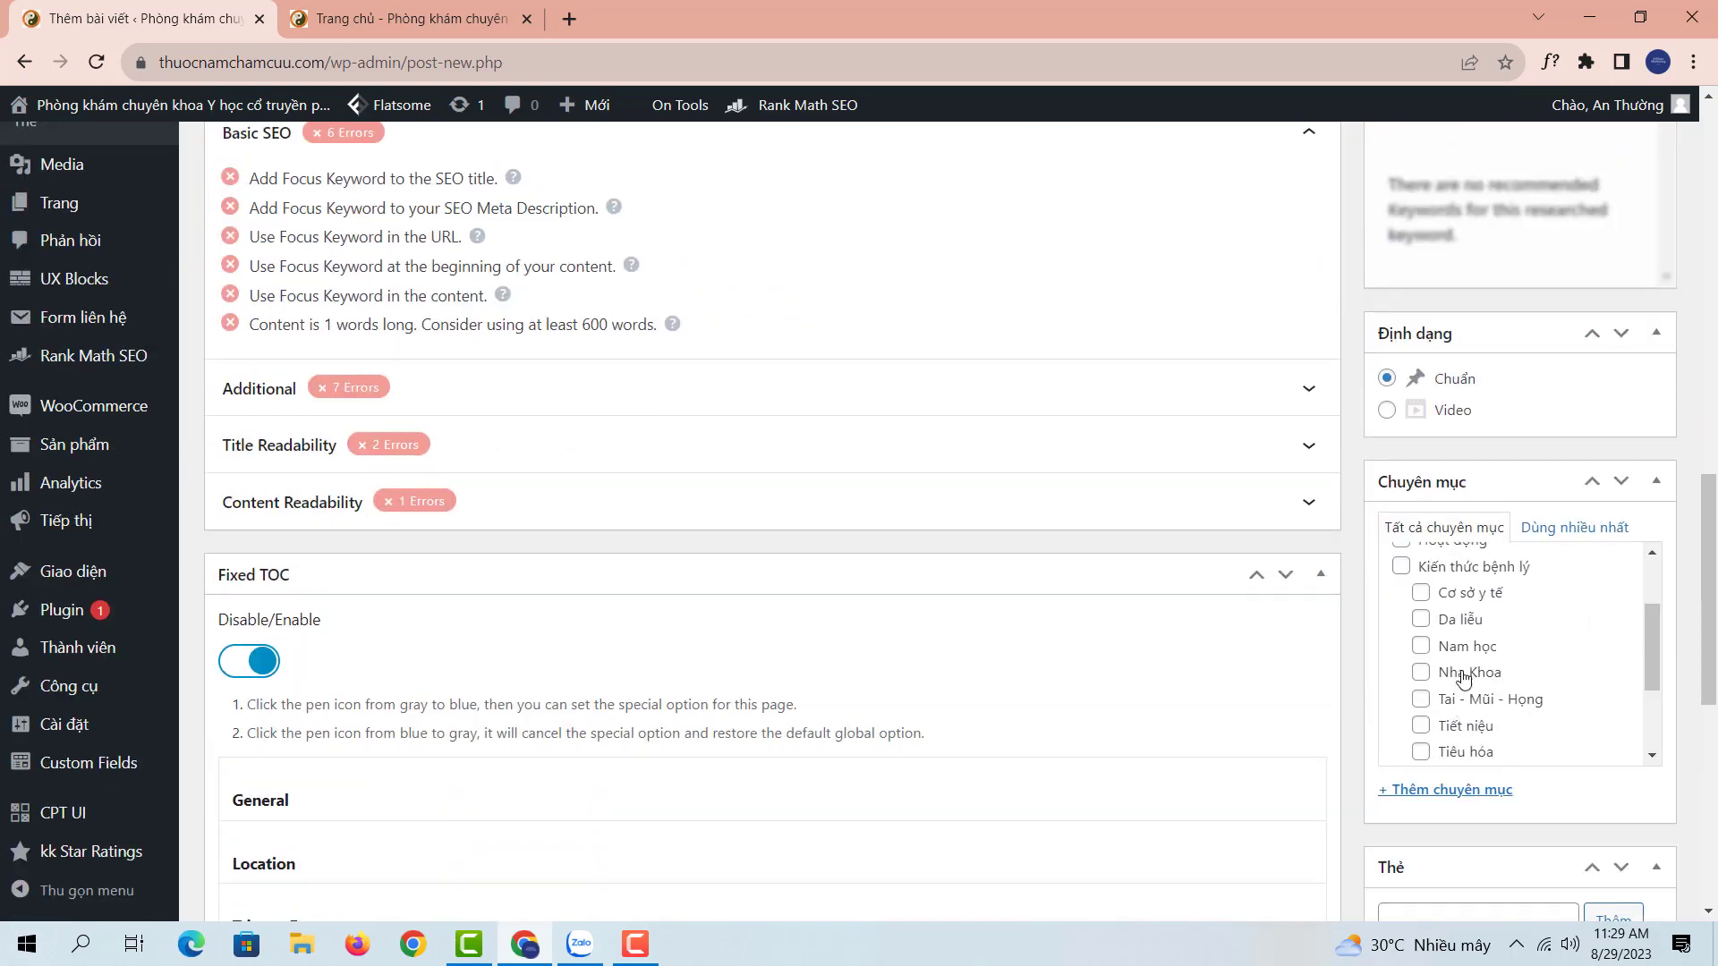
pyautogui.scroll(1, 1445, 676)
pyautogui.scroll(10, 1699, 582)
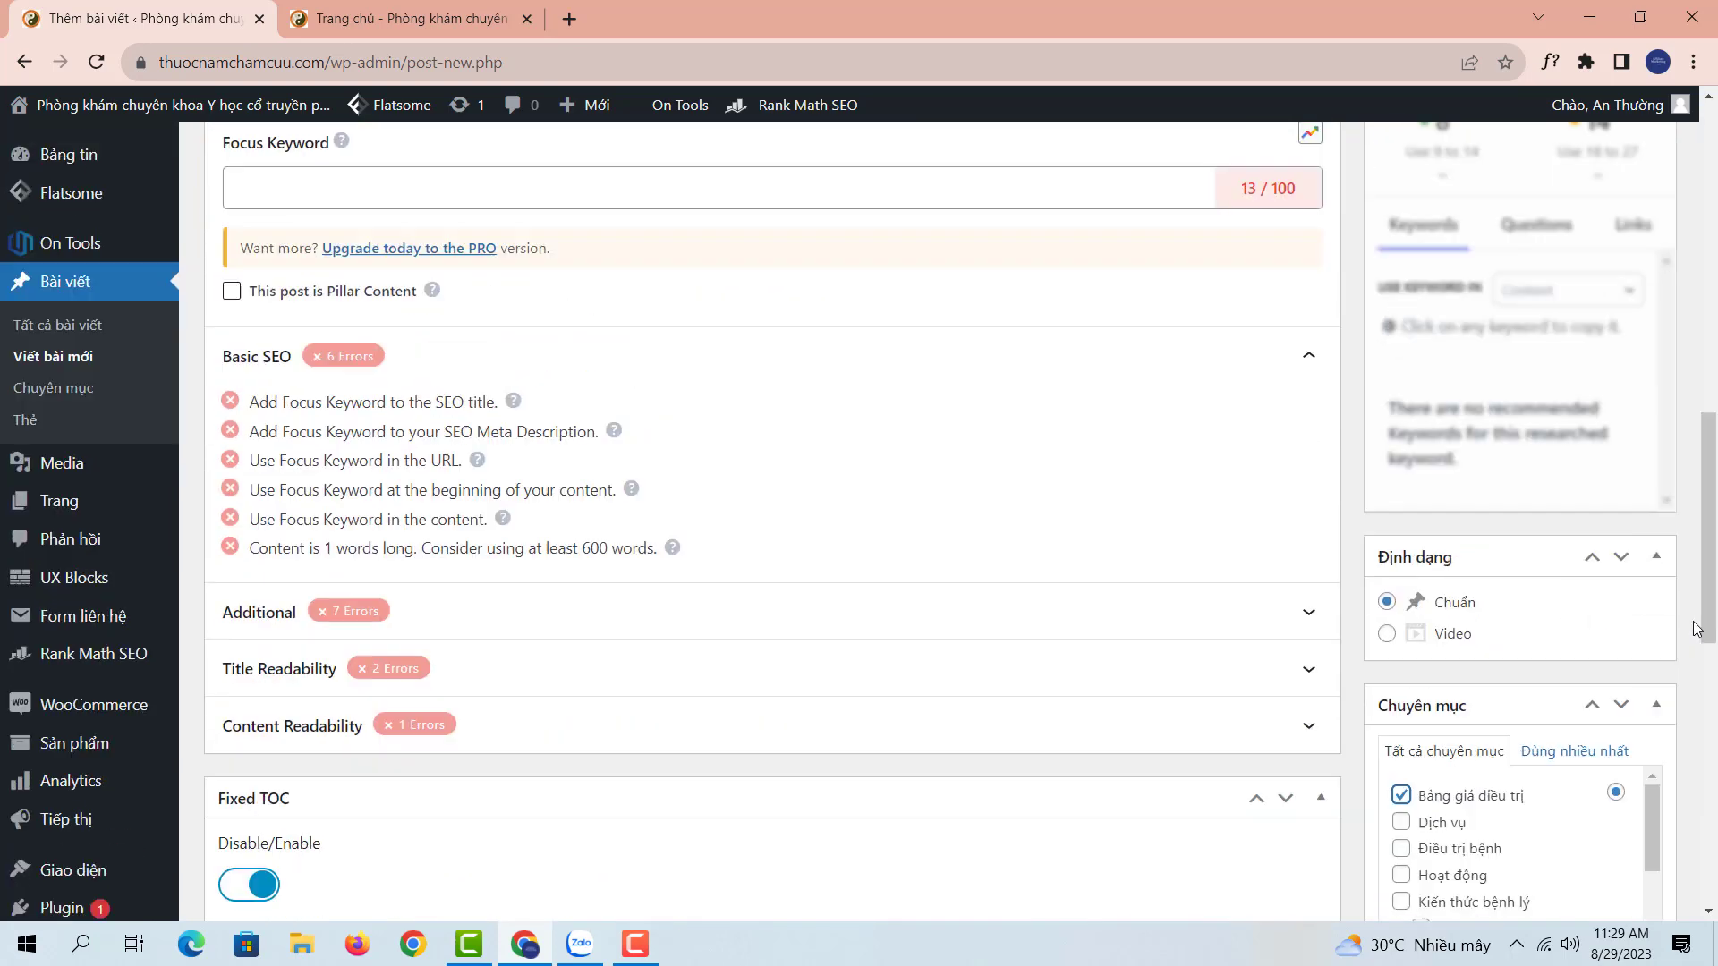
# Publish the post and check it on the live site's Bảng giá điều trị page.
pyautogui.scroll(5, 1611, 376)
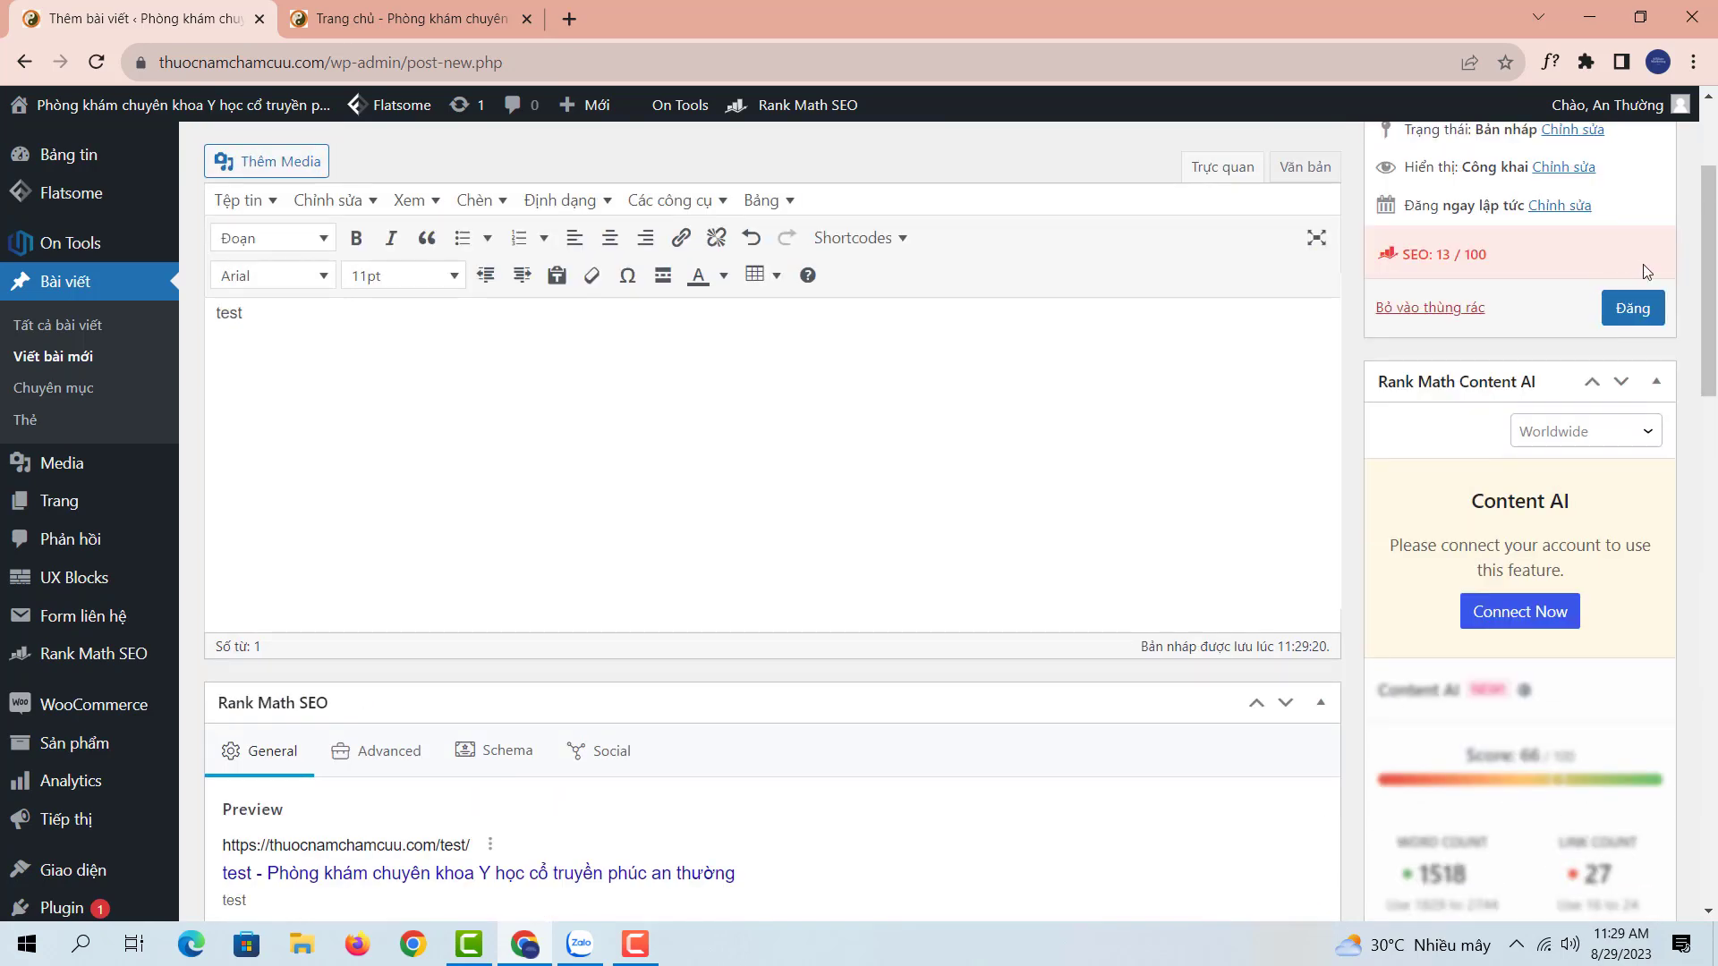
pyautogui.click(1632, 308)
pyautogui.click(379, 20)
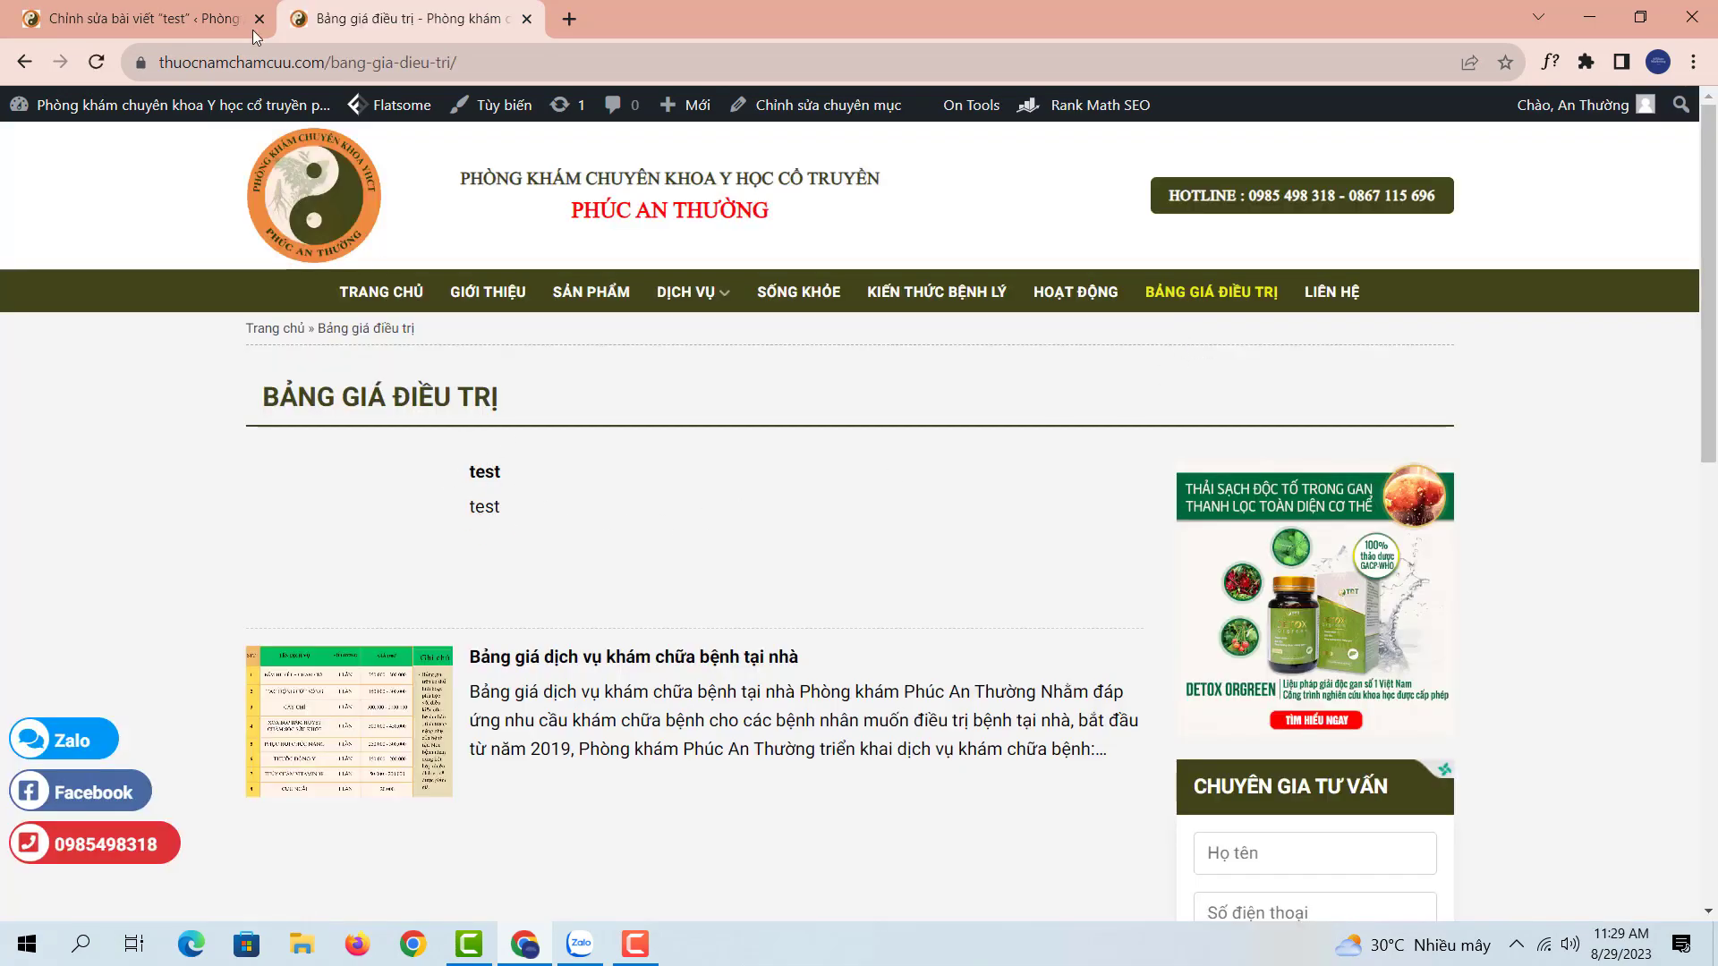
# Move the test post to the trash from the list of all posts, and open the live site's homepage.
pyautogui.click(190, 30)
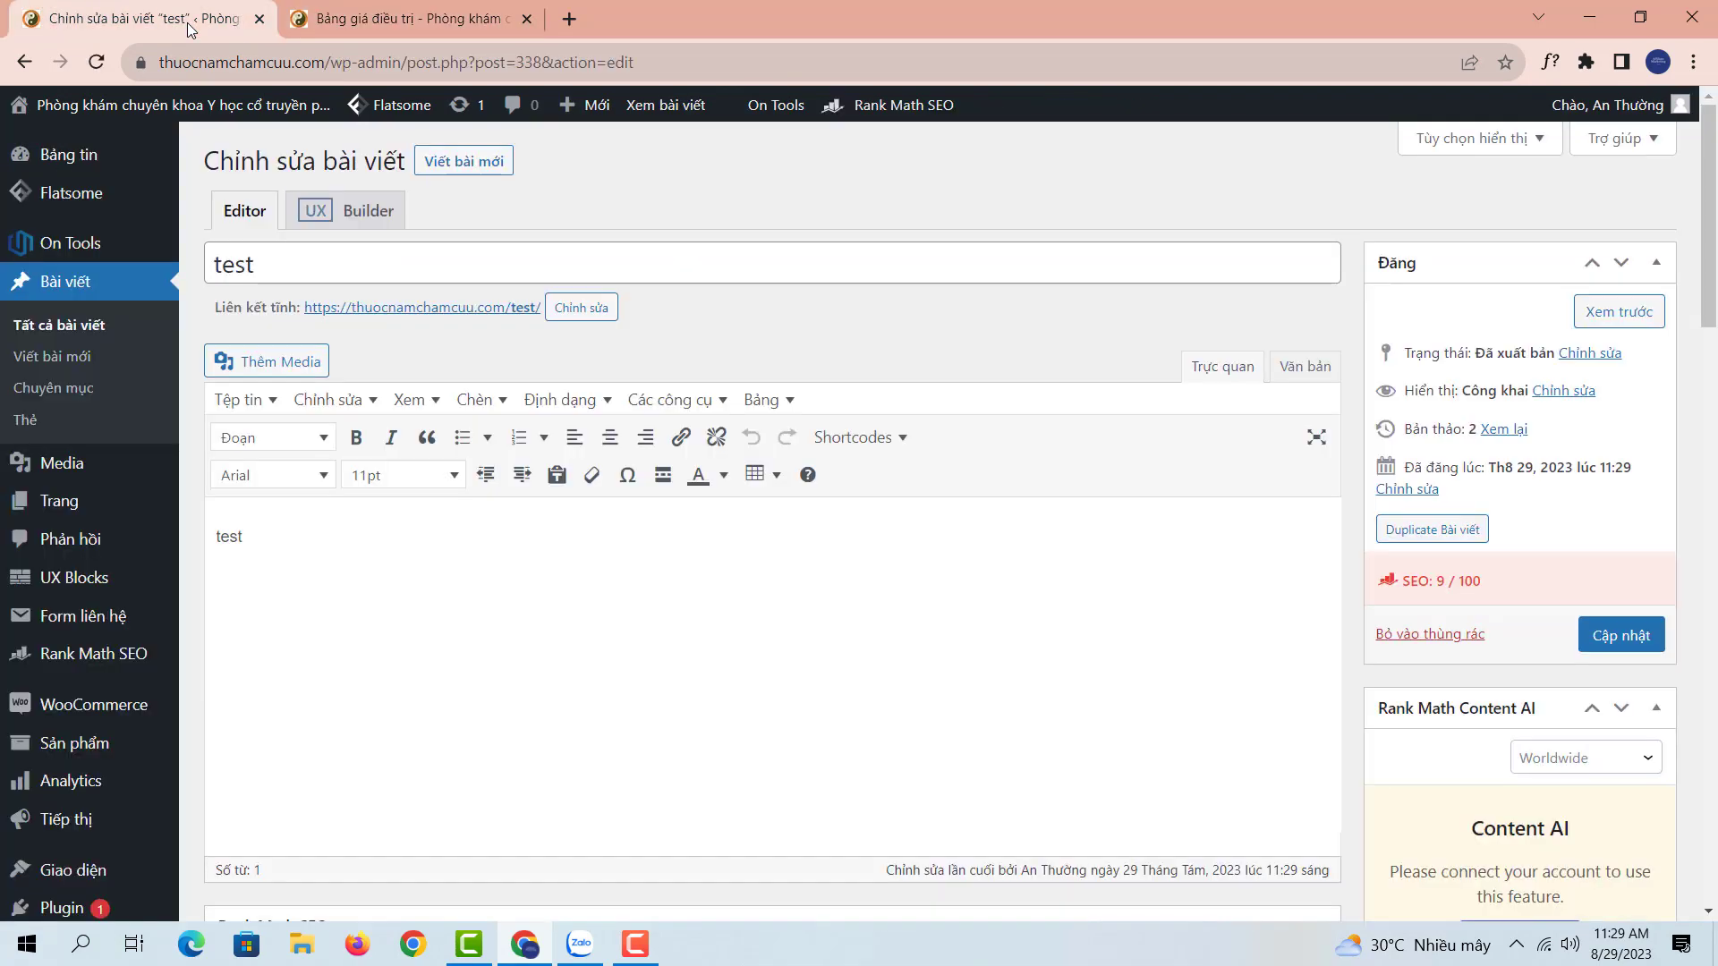
pyautogui.click(77, 331)
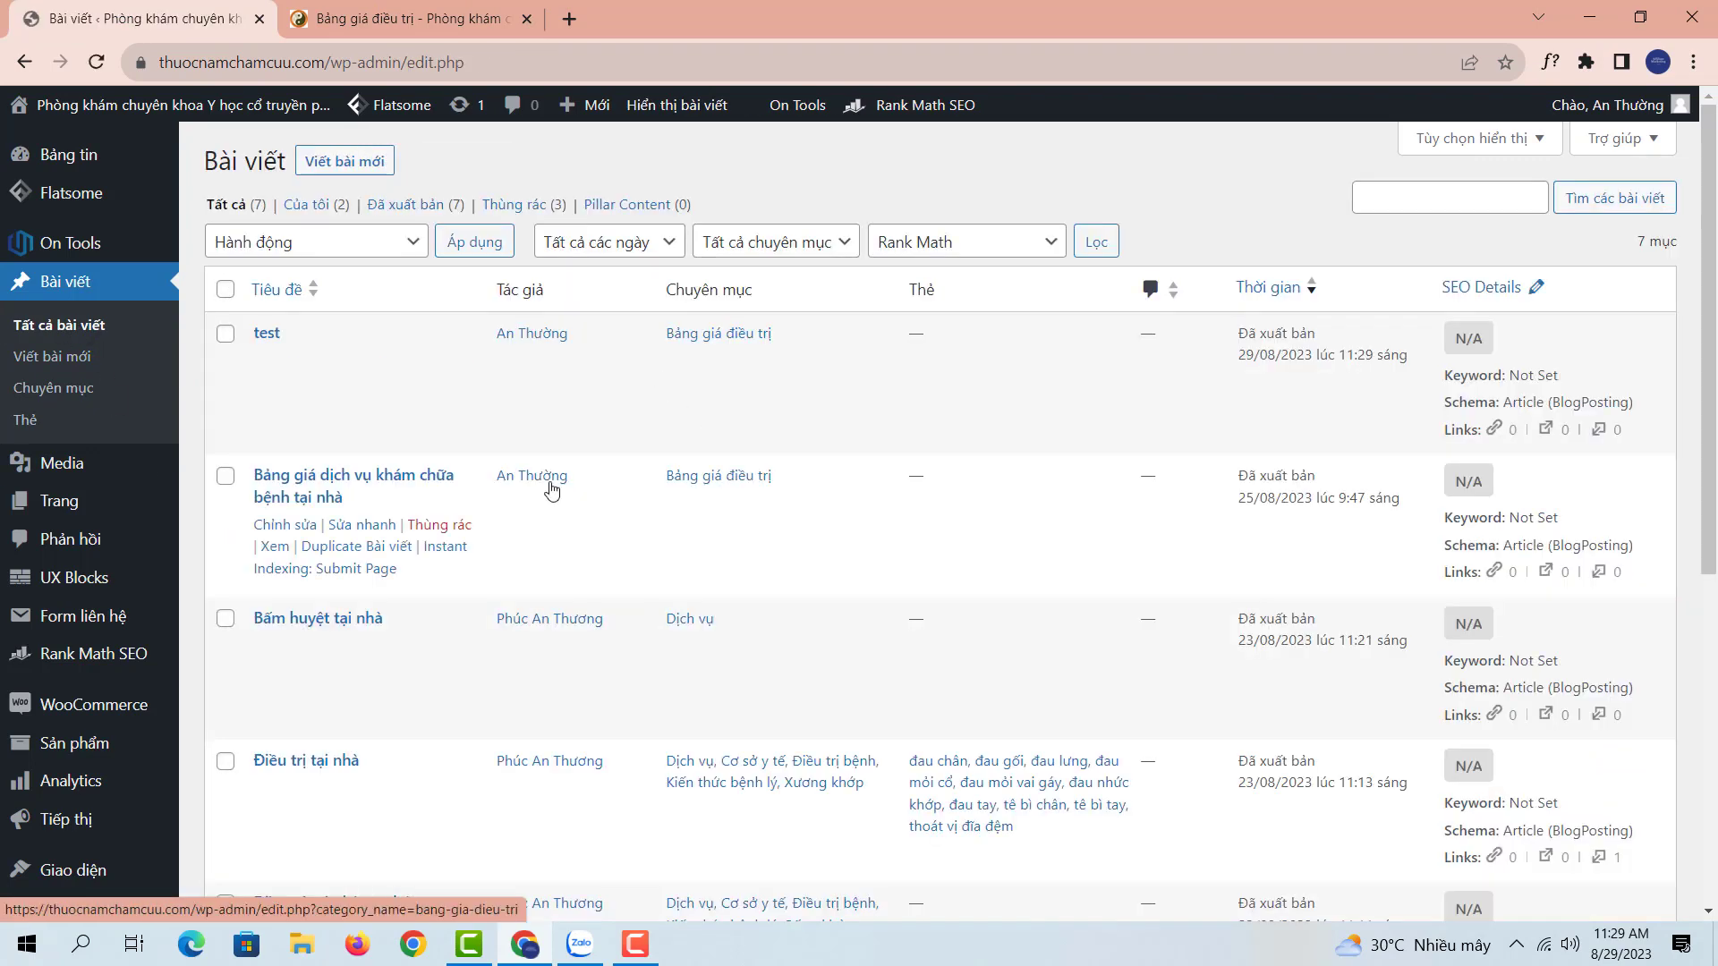
pyautogui.click(435, 366)
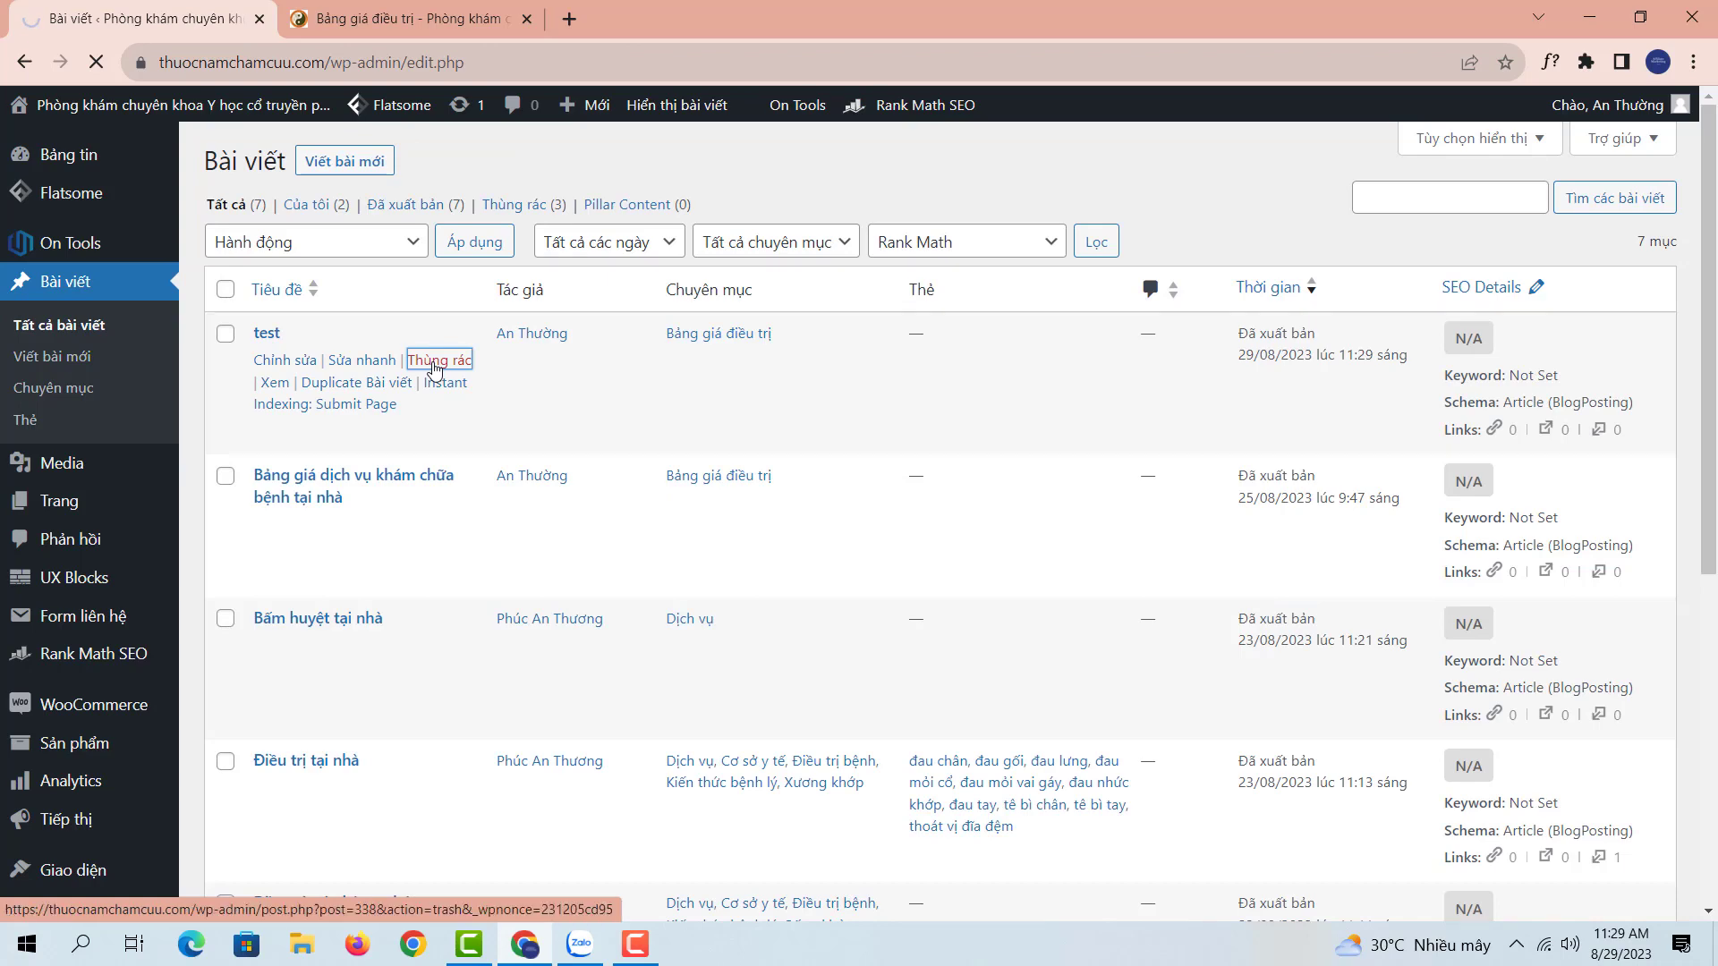
pyautogui.click(389, 34)
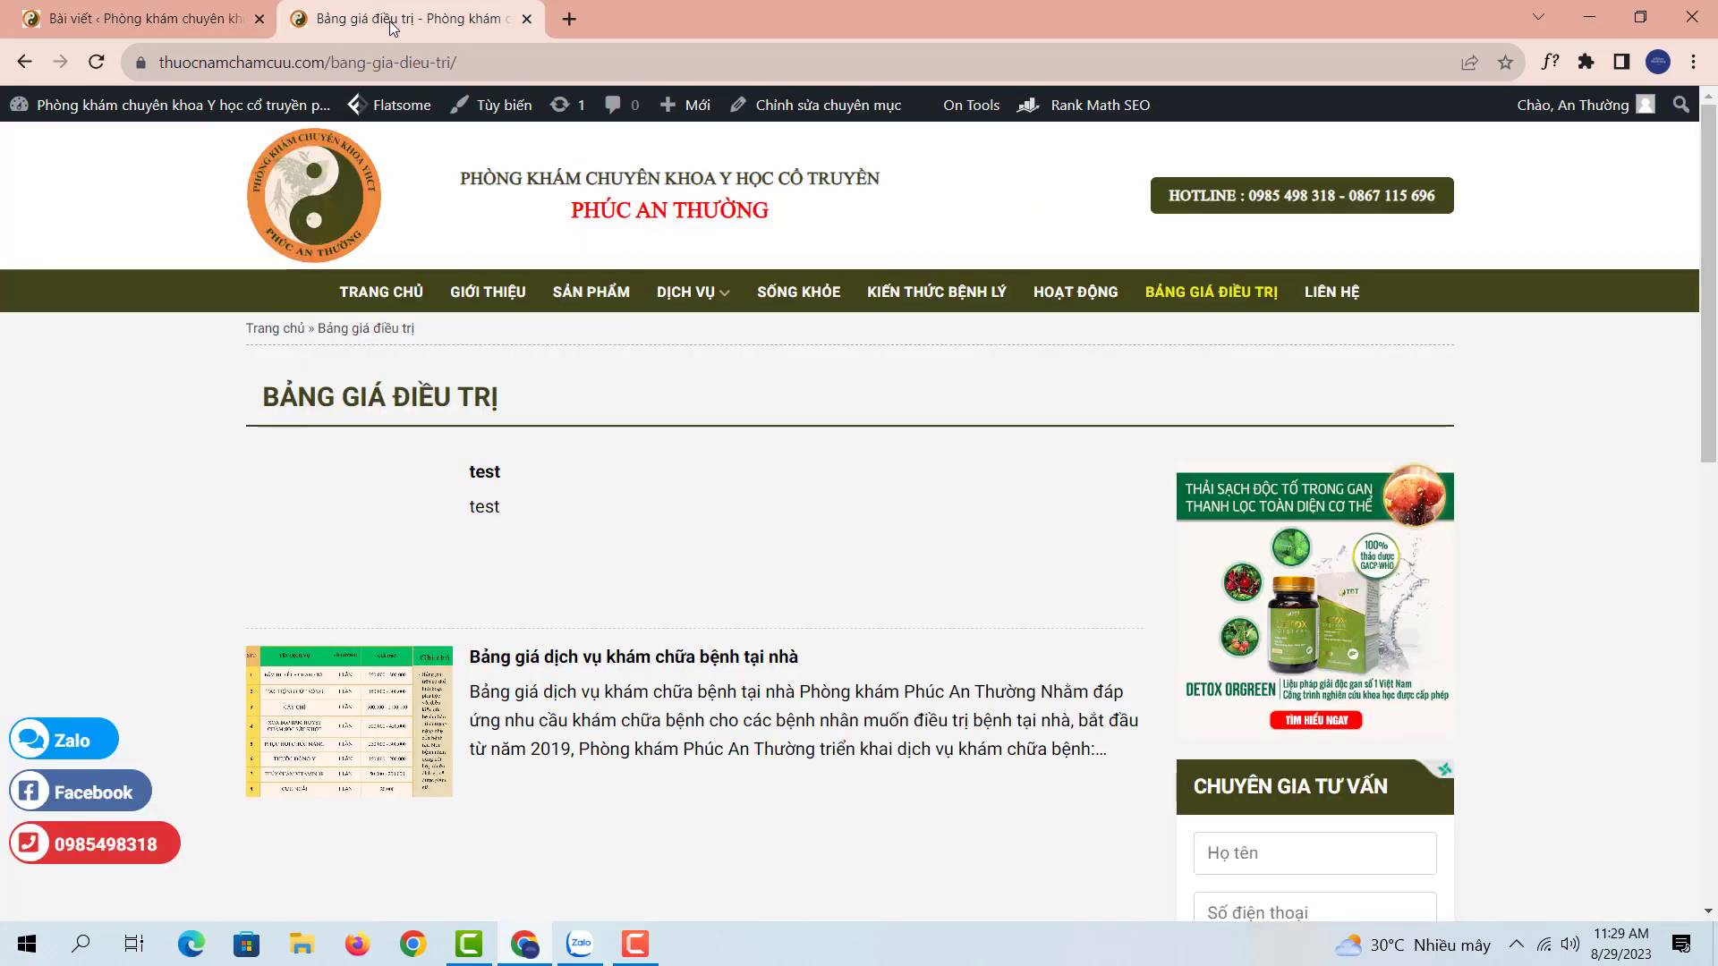
pyautogui.click(402, 302)
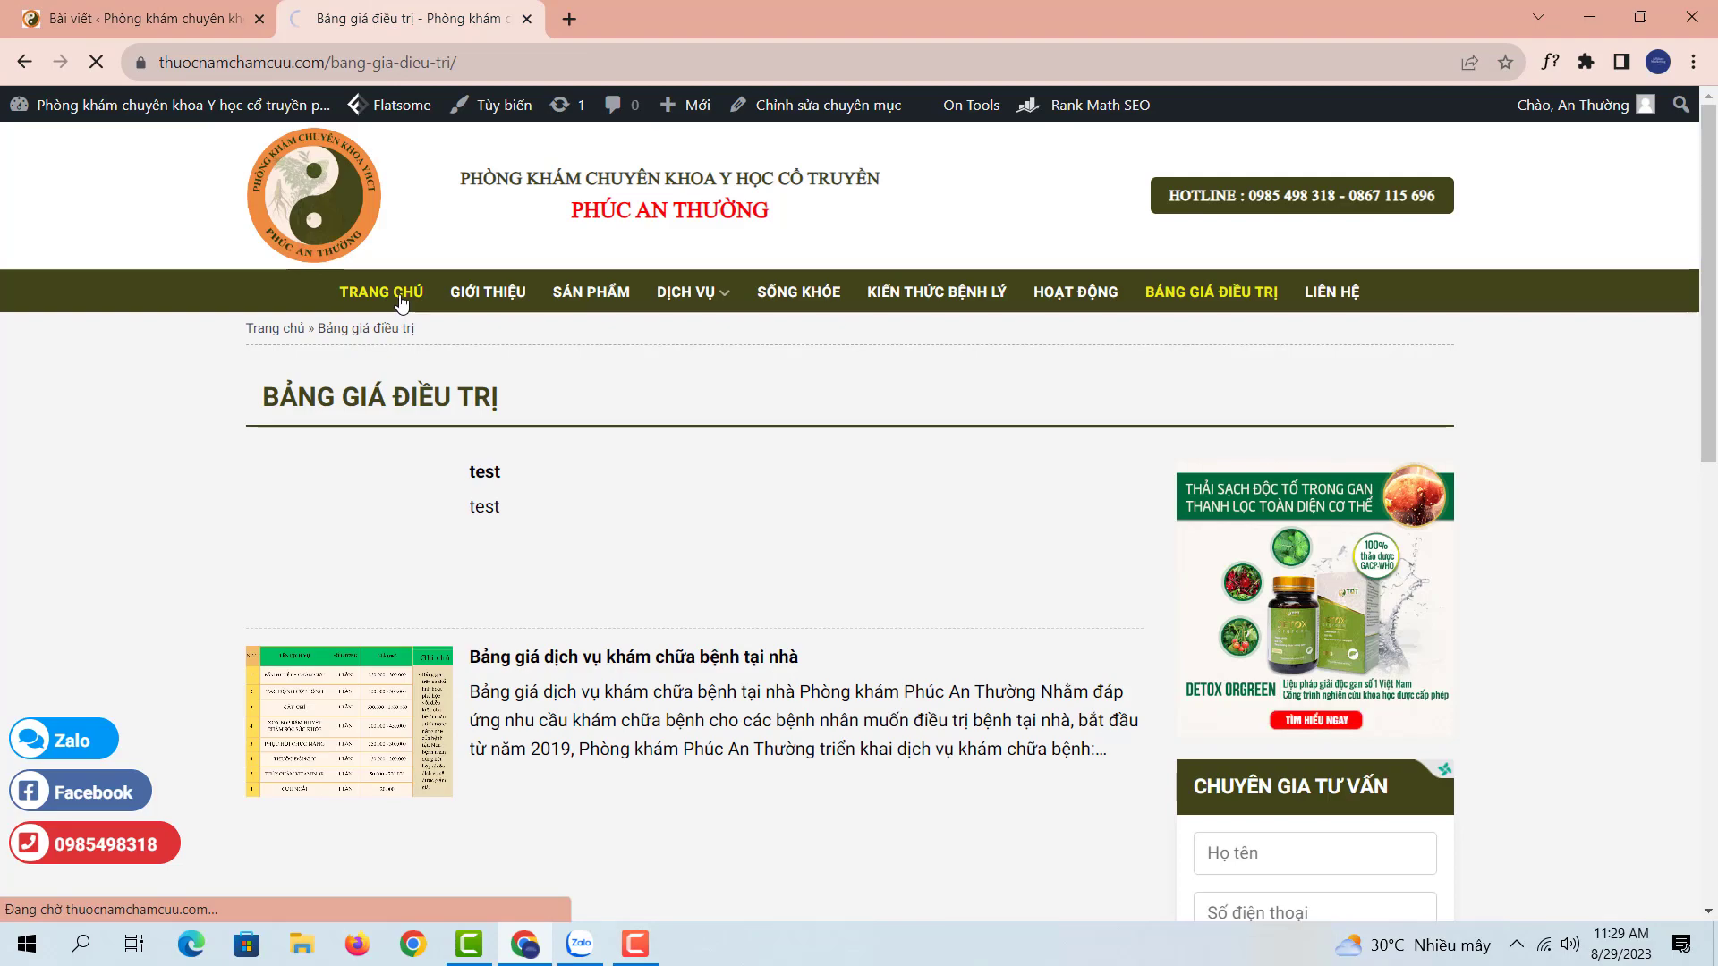